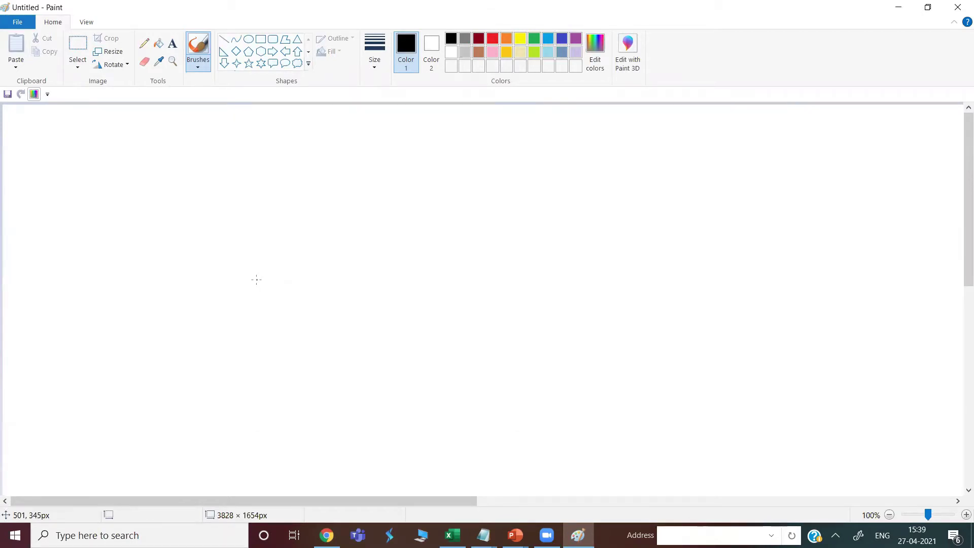
Draw a large rectangle on the Paint canvas for the DC01 server
click(262, 41)
drag(161, 161, 338, 356)
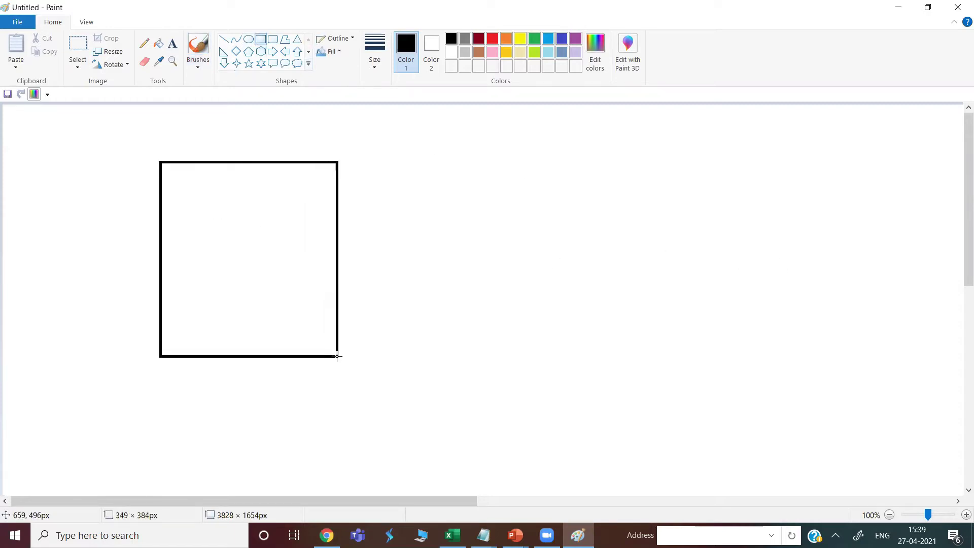
drag(294, 330, 275, 331)
click(459, 318)
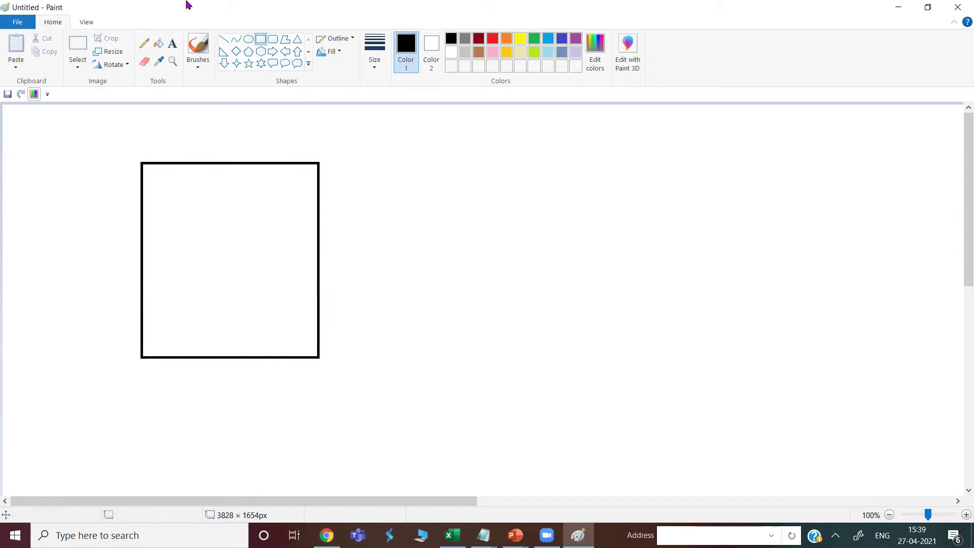
Add the label DC01 above the box and the text 'Active Directory' inside it
click(172, 44)
click(147, 149)
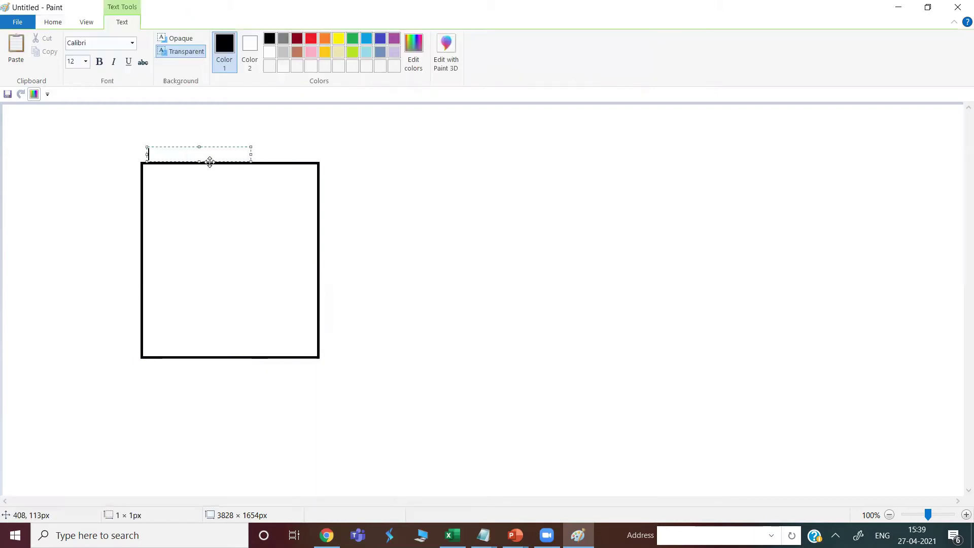
text(DC01)
click(192, 261)
click(192, 260)
text(Active Directory)
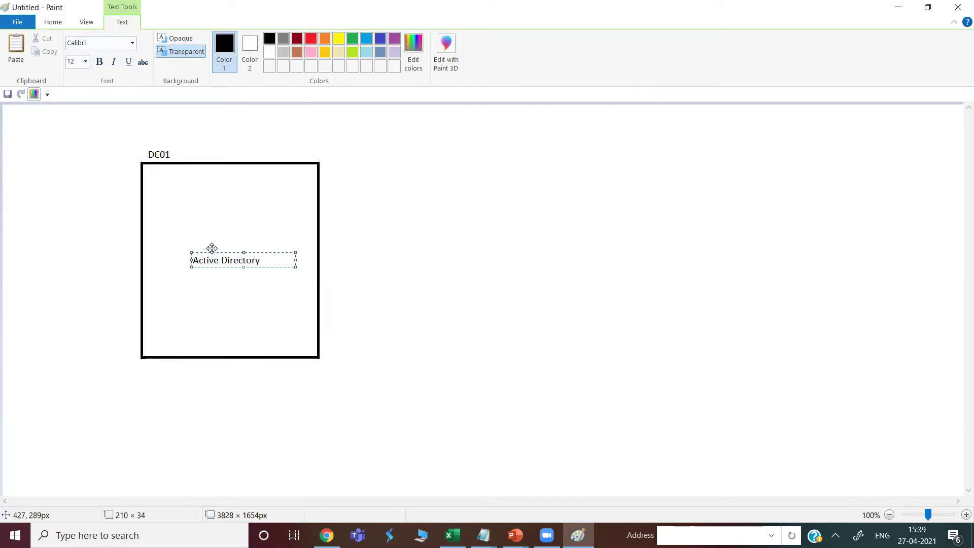
drag(212, 248, 196, 223)
click(467, 279)
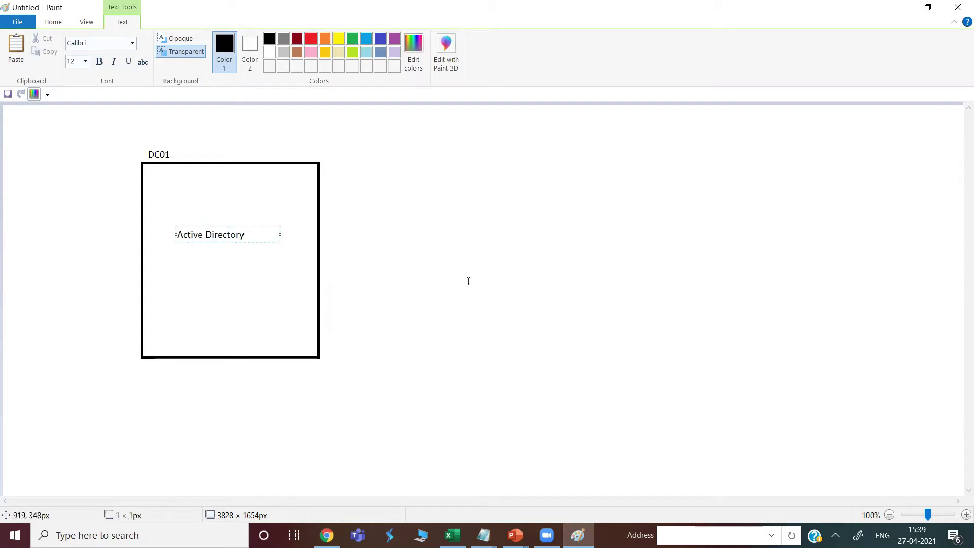
Draw a small 125 × 109 px rectangle in the big box's lower right
click(261, 40)
mouse_move(236, 282)
mouse_down()
mouse_move(246, 322)
mouse_move(298, 335)
mouse_move(272, 320)
mouse_up()
click(451, 314)
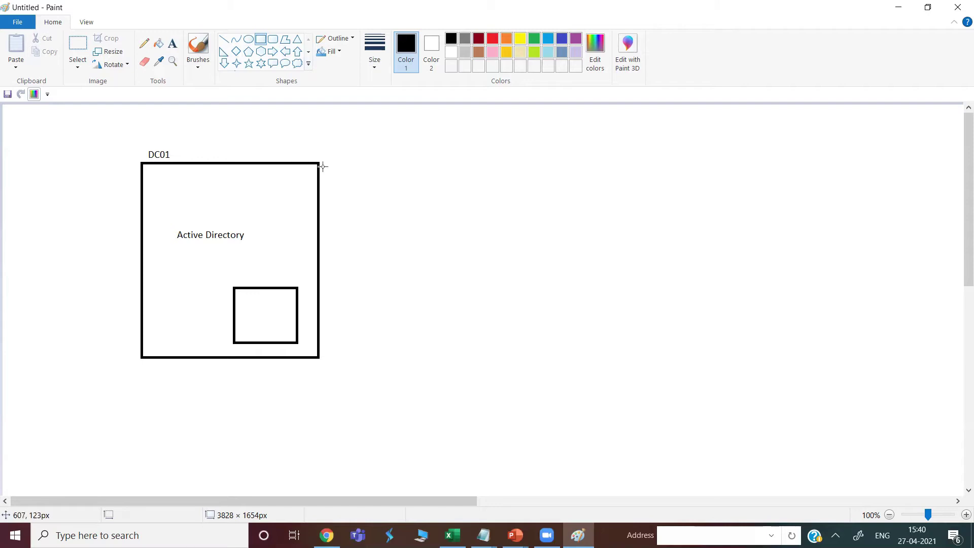
Undo the small inner rectangle, then sketch and undo a right-hand box with a connecting line
key(ctrl+z)
drag(412, 246, 552, 380)
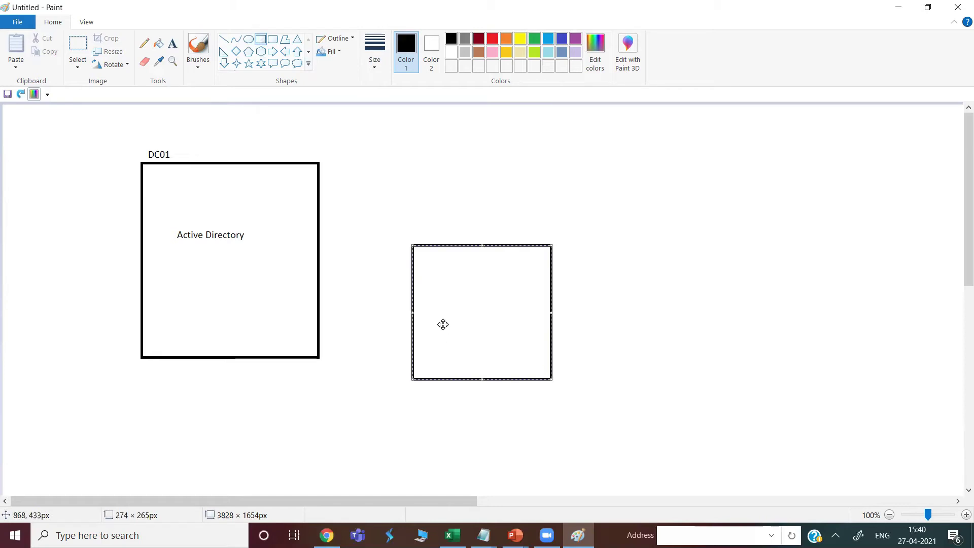
click(224, 39)
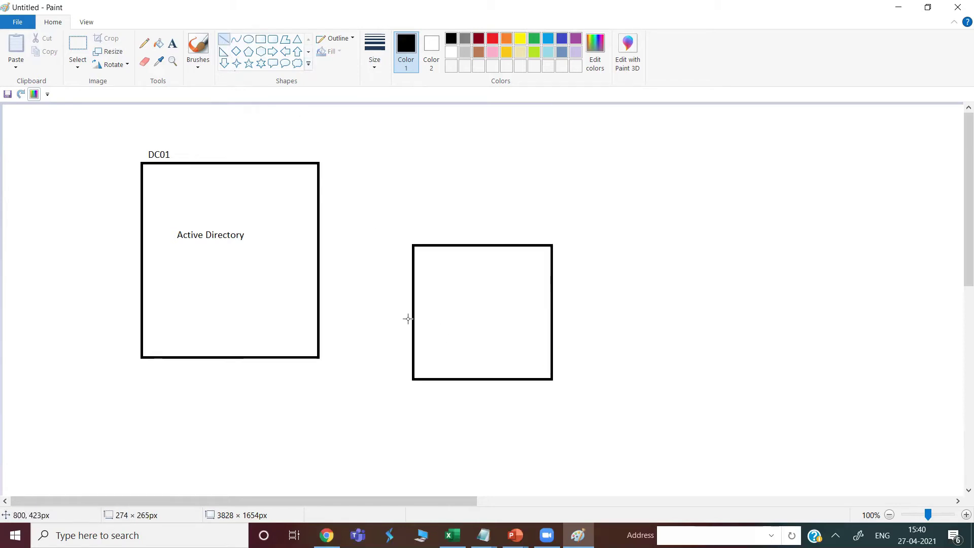
drag(412, 322, 319, 287)
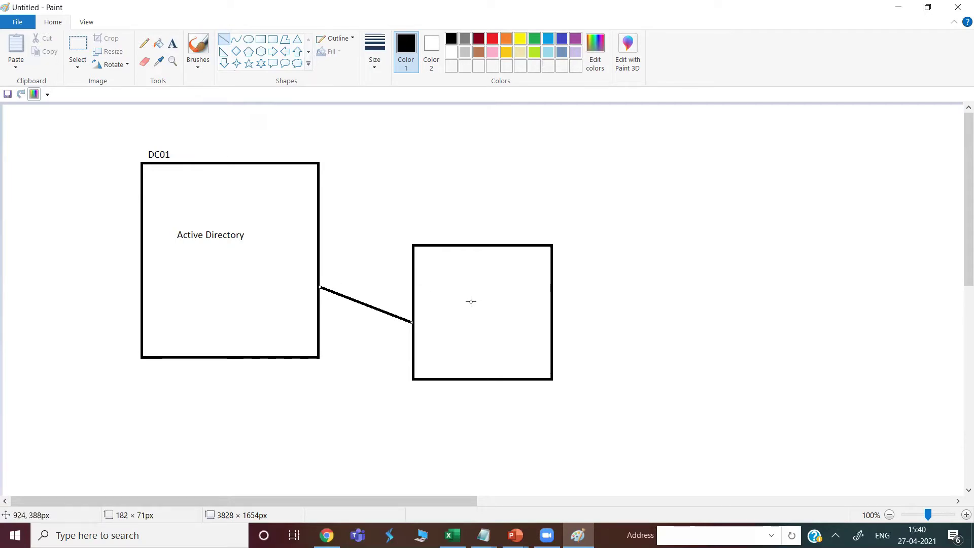
key(ctrl+z)
key(ctrl+z)
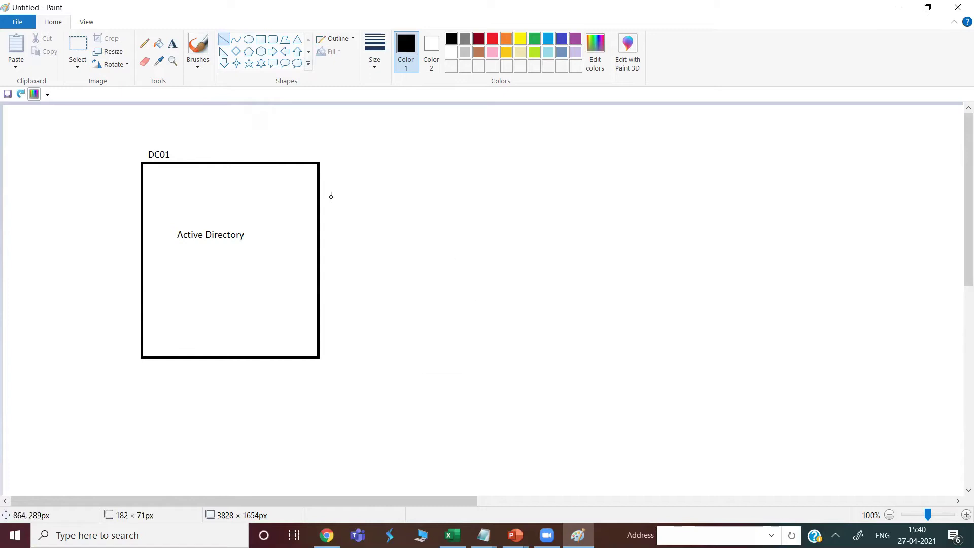
Draw a small 'Azure AD Connect' box in DC01's lower right and another box above Active Directory
click(260, 40)
drag(238, 286, 303, 348)
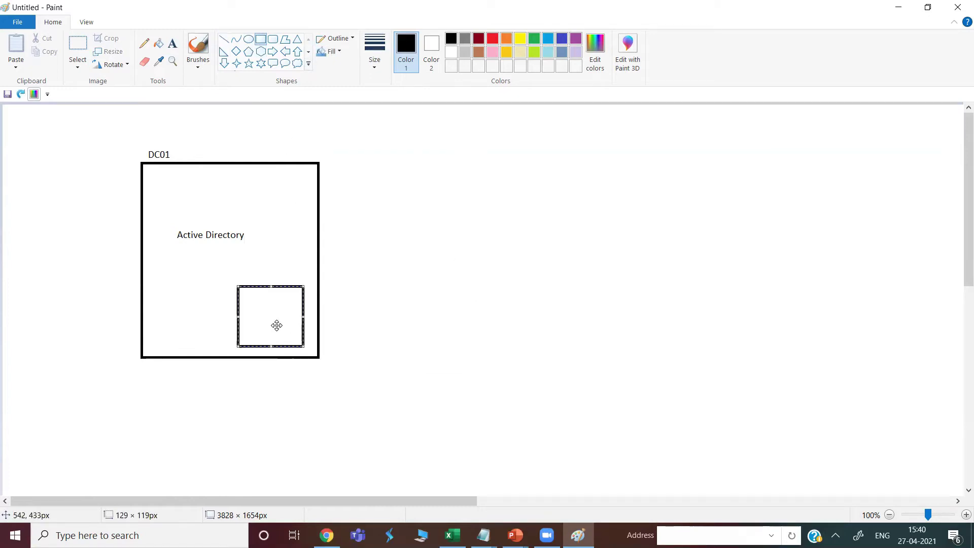
click(173, 43)
click(248, 290)
text(Az)
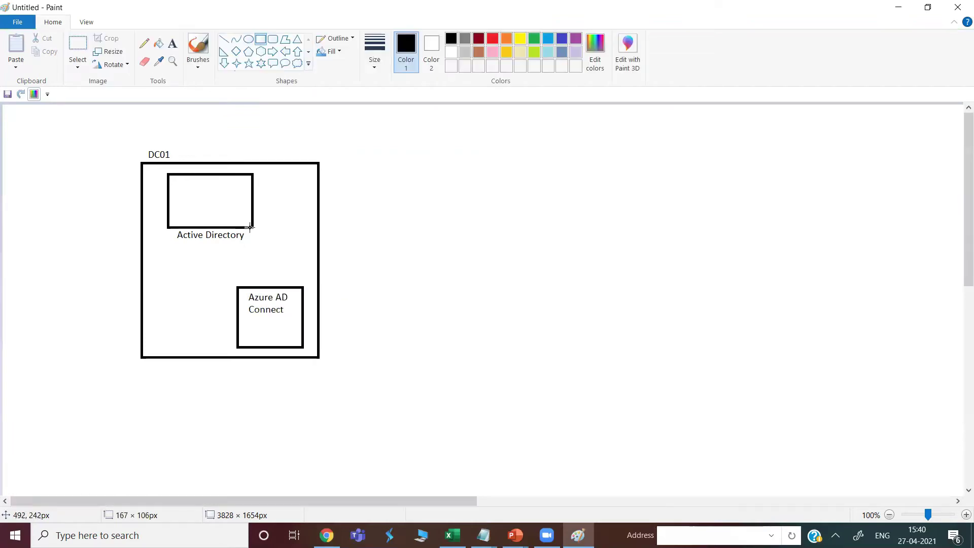
drag(252, 228, 229, 213)
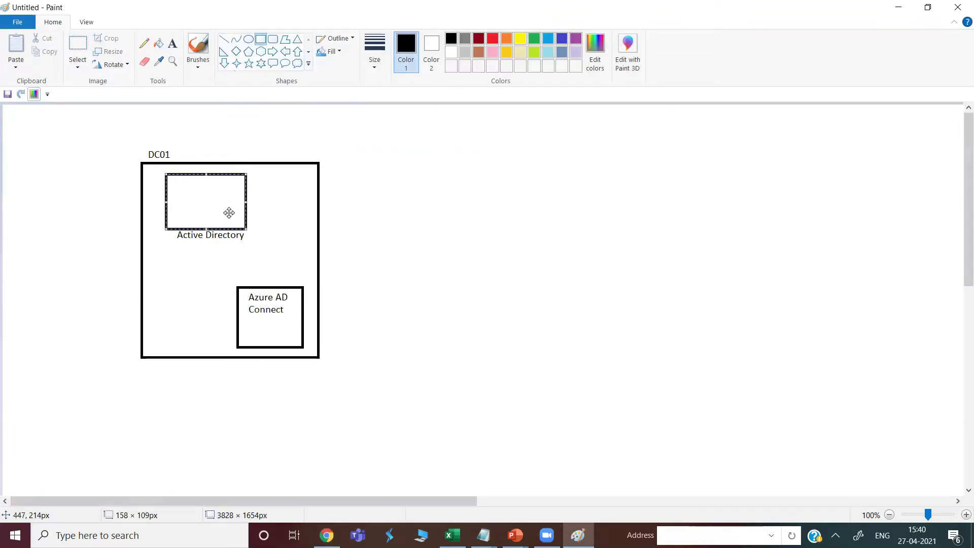
click(349, 148)
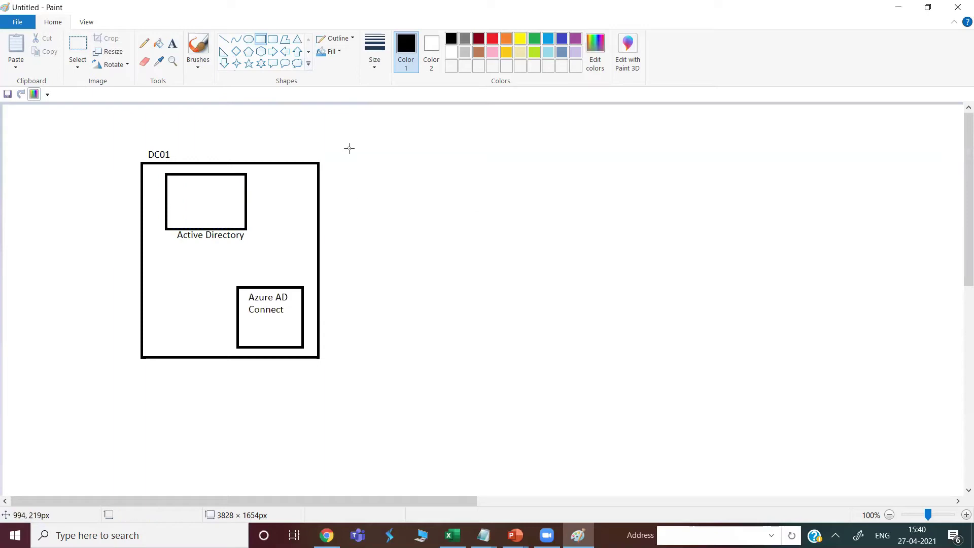
Label the upper inner box 'ADDS'
click(173, 43)
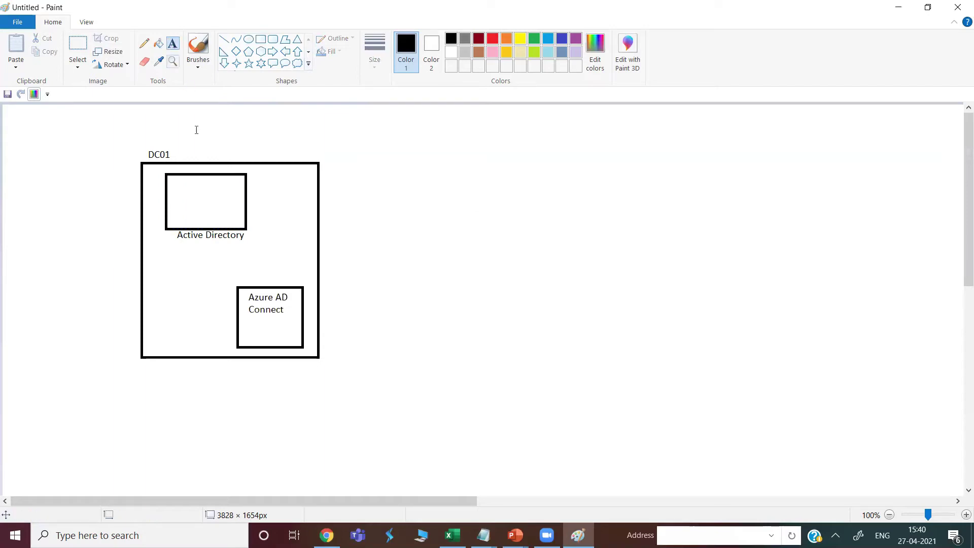
click(182, 183)
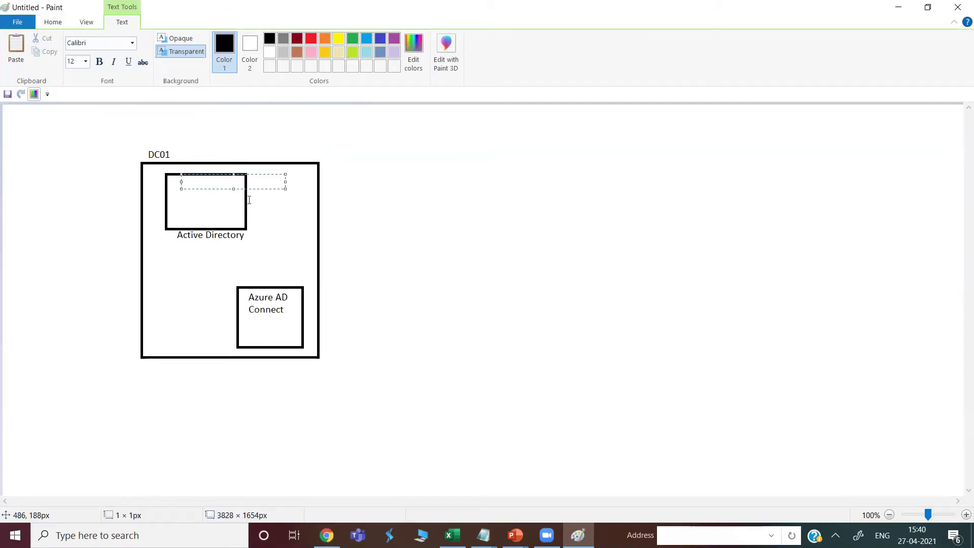
text(ADDS)
click(405, 225)
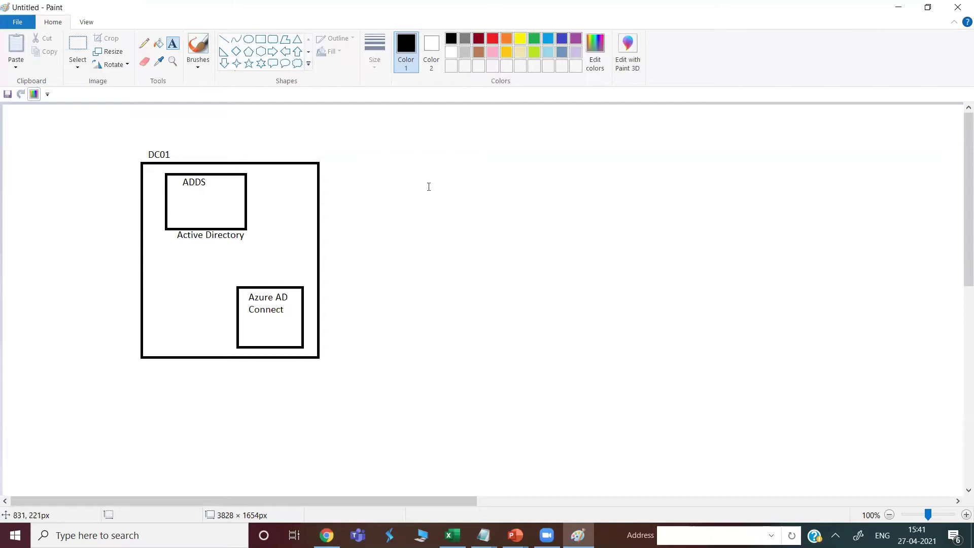
Draw a large rectangle on the right titled 'Azure Active Directory'
click(260, 39)
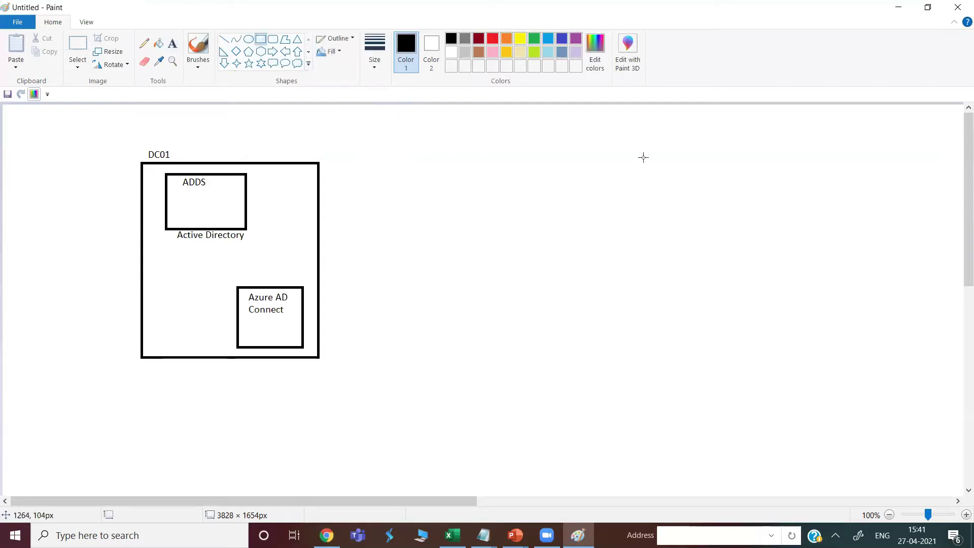
drag(616, 156, 797, 352)
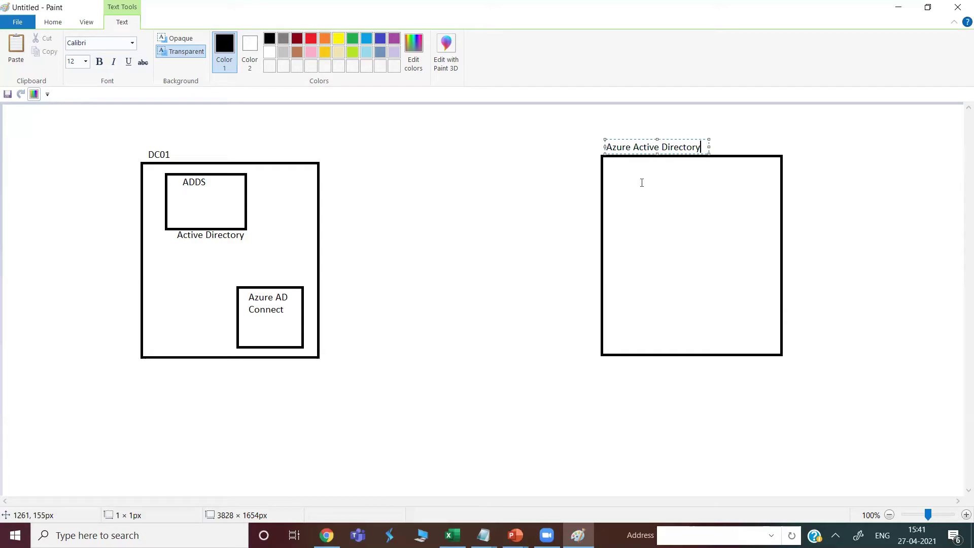
click(478, 203)
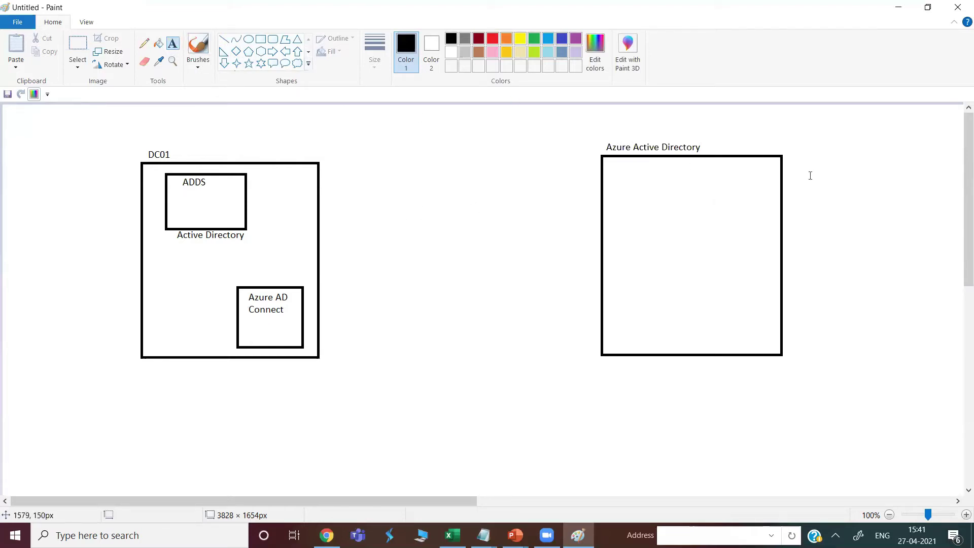
Add an 'O365' text label at the top right of the diagram
click(870, 141)
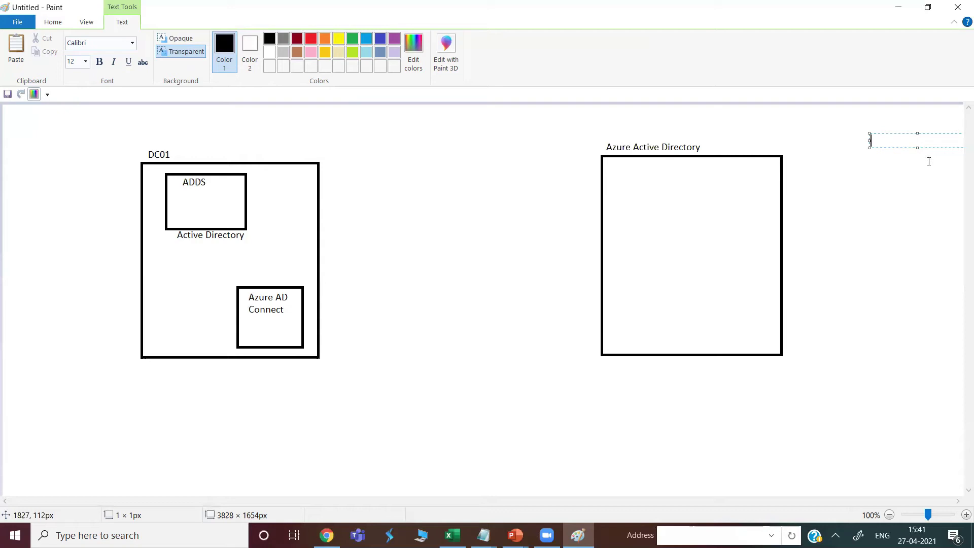
text(O365)
key(BackSpace)
key(BackSpace)
key(BackSpace)
text(O365)
click(849, 198)
Draw a line from the Azure box to O365 and a 139 × 180 px box at the far left
click(224, 39)
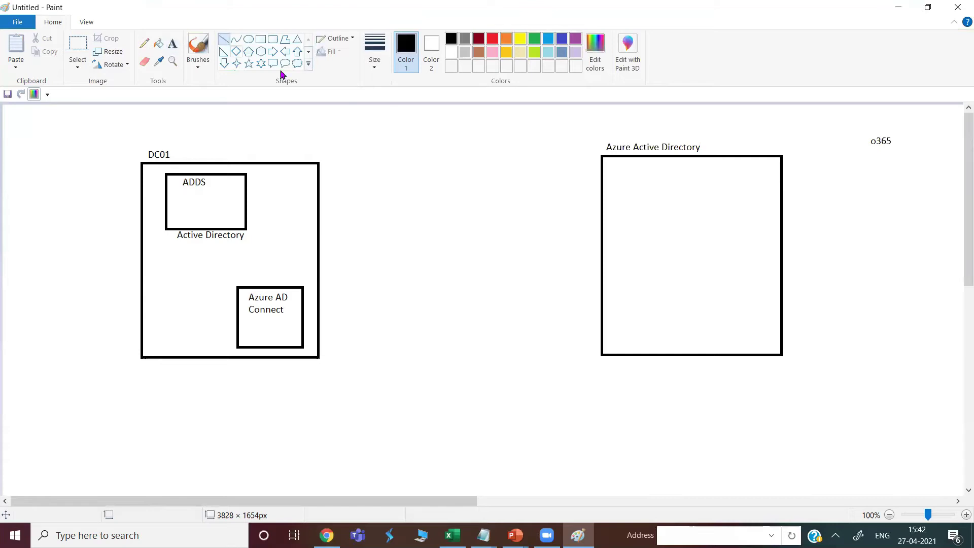
drag(692, 207, 866, 143)
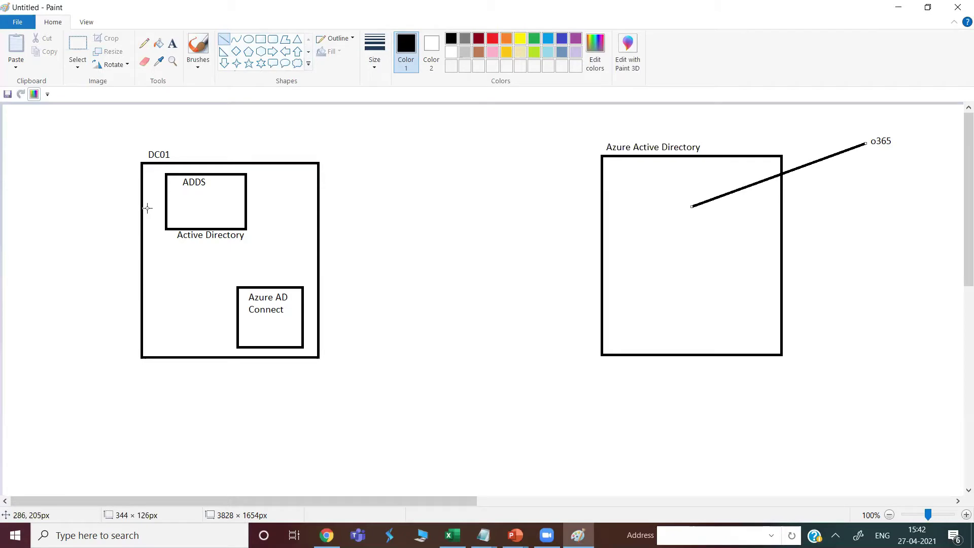
click(260, 40)
drag(14, 132, 83, 223)
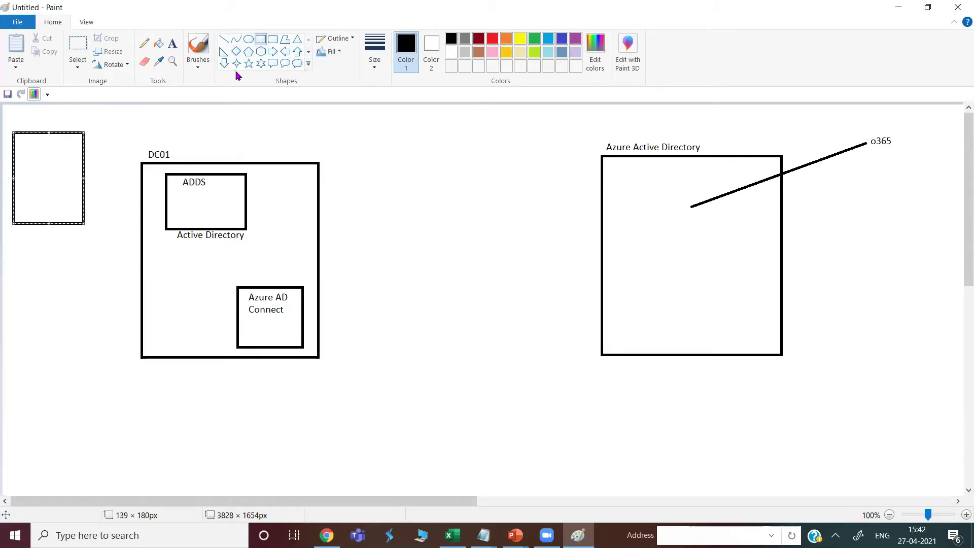
Link the far-left box to ADDS with a line and draw a 153 × 138 px box at bottom centre
click(224, 39)
drag(84, 183, 166, 206)
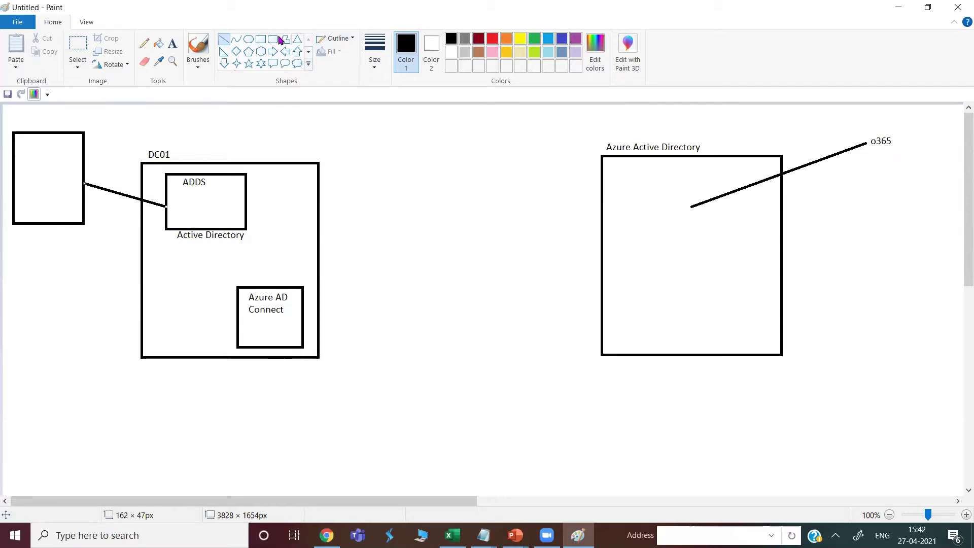
click(260, 39)
drag(411, 412, 489, 483)
drag(454, 448, 450, 456)
click(559, 443)
click(224, 40)
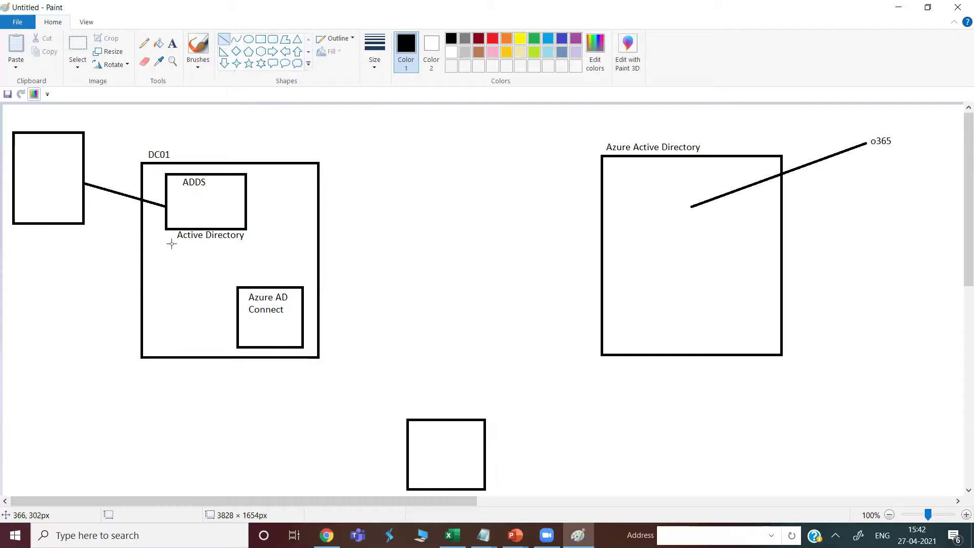
click(172, 44)
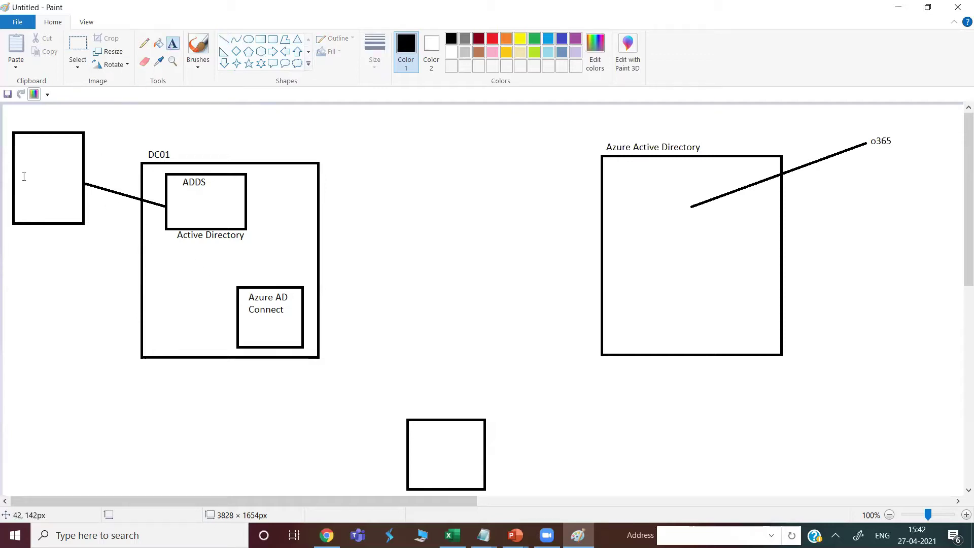
Label the far-left box 'File Share' and add 'User1' inside the ADDS box
click(24, 176)
text(File Share)
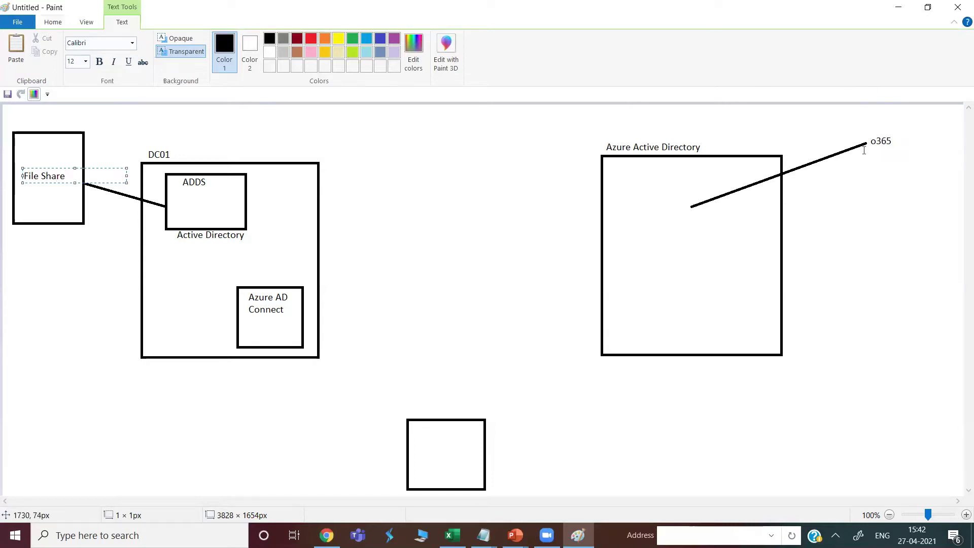
click(327, 210)
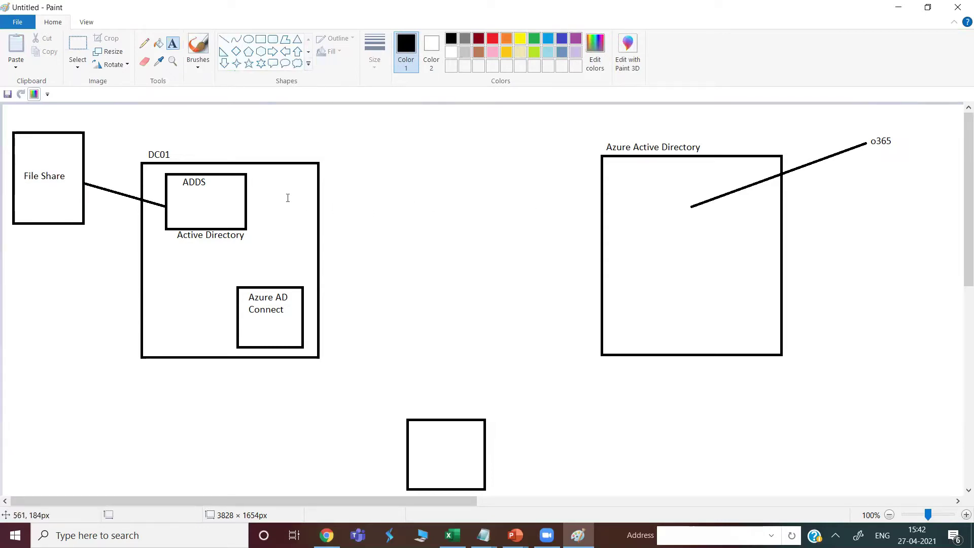
click(224, 39)
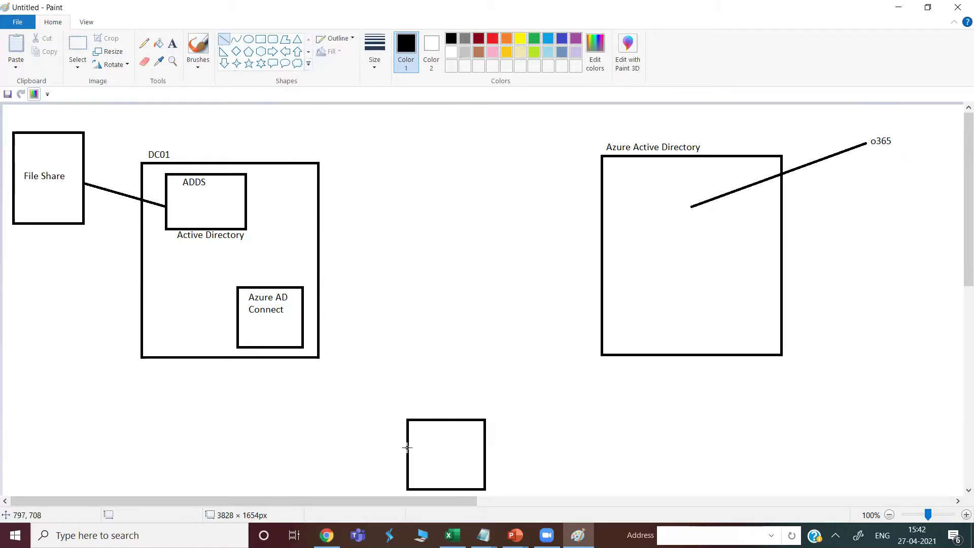
click(173, 44)
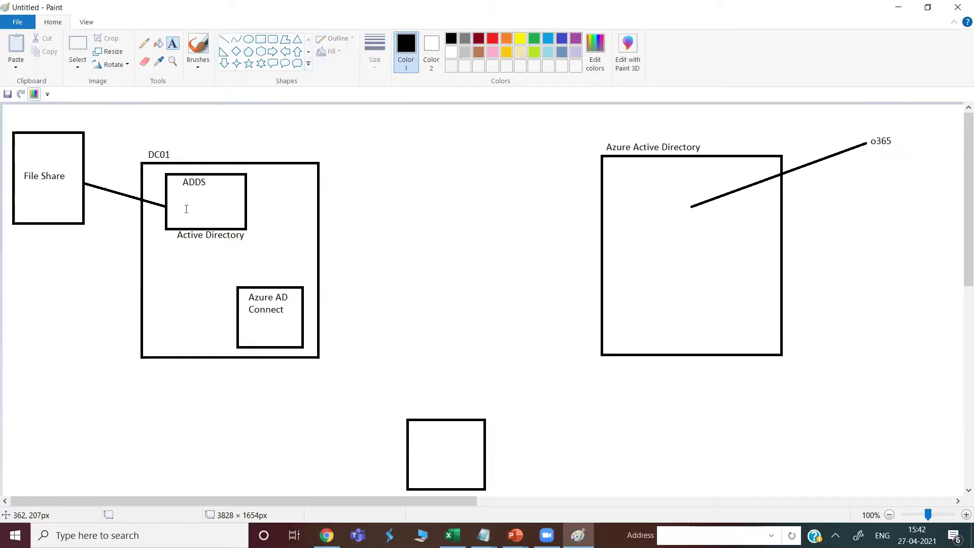
click(183, 205)
text(Us)
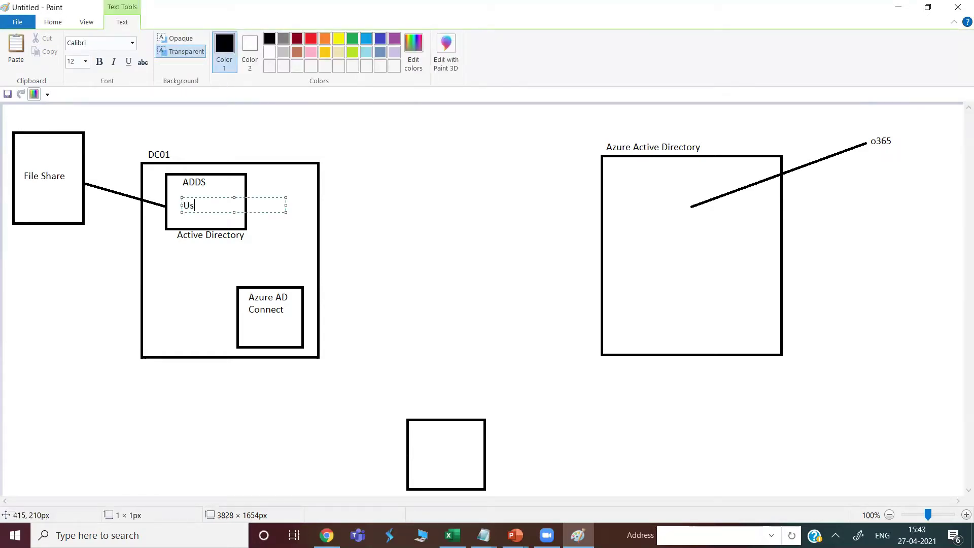
text(er1)
click(639, 223)
Add 'az_user1' in the Azure box and draw lines from the bottom box to az_user1 and User1
click(640, 218)
text(az_user)
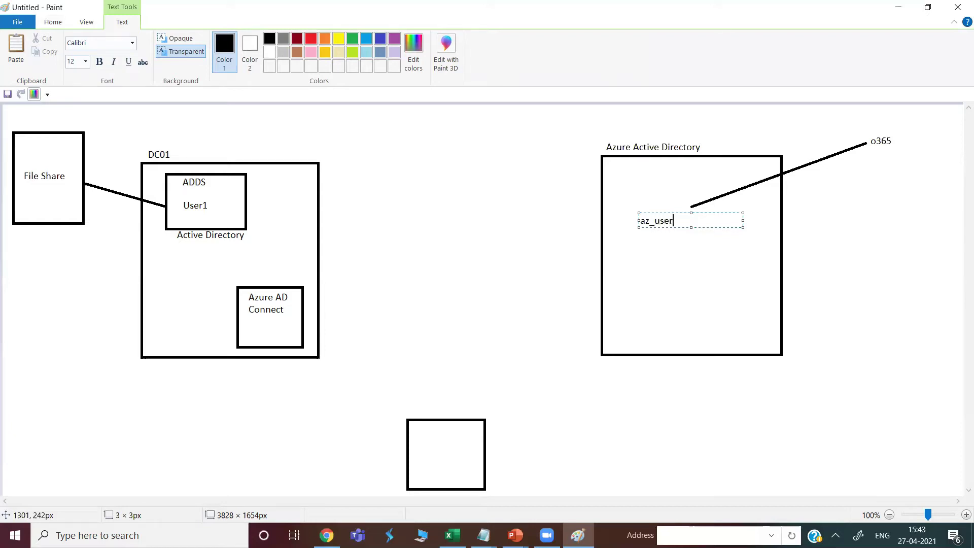
text(1)
click(507, 397)
click(223, 40)
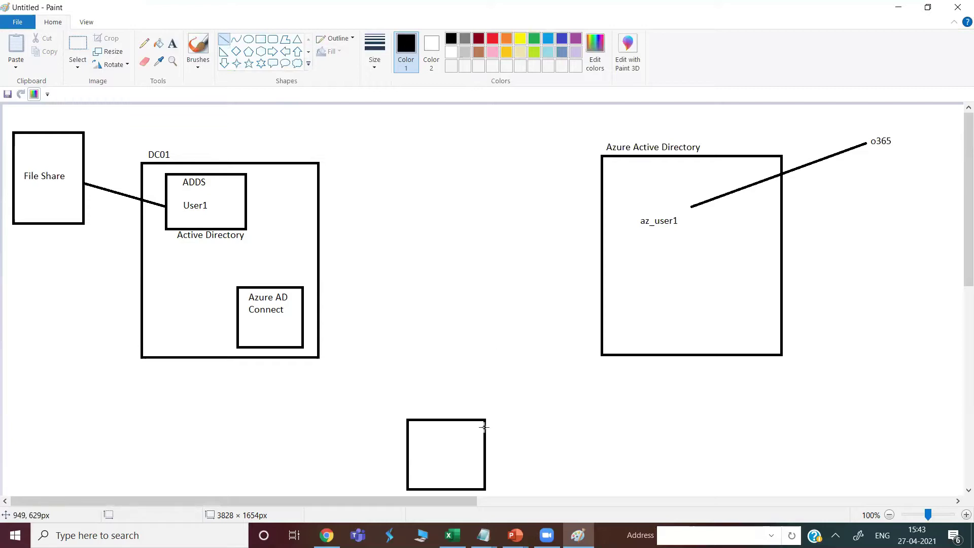
mouse_move(486, 449)
mouse_down()
mouse_move(624, 266)
mouse_move(638, 228)
mouse_up()
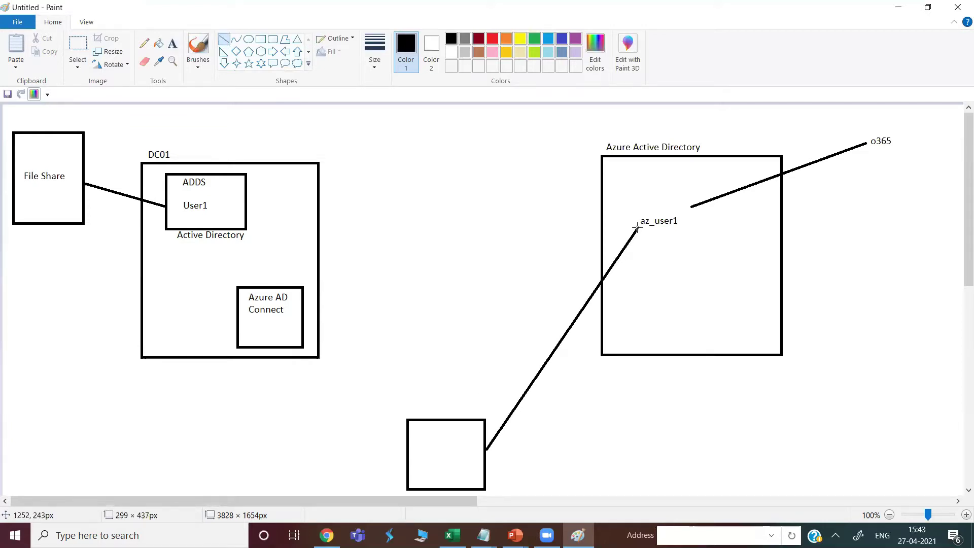
mouse_move(407, 460)
mouse_down()
mouse_move(254, 251)
mouse_move(213, 210)
mouse_up()
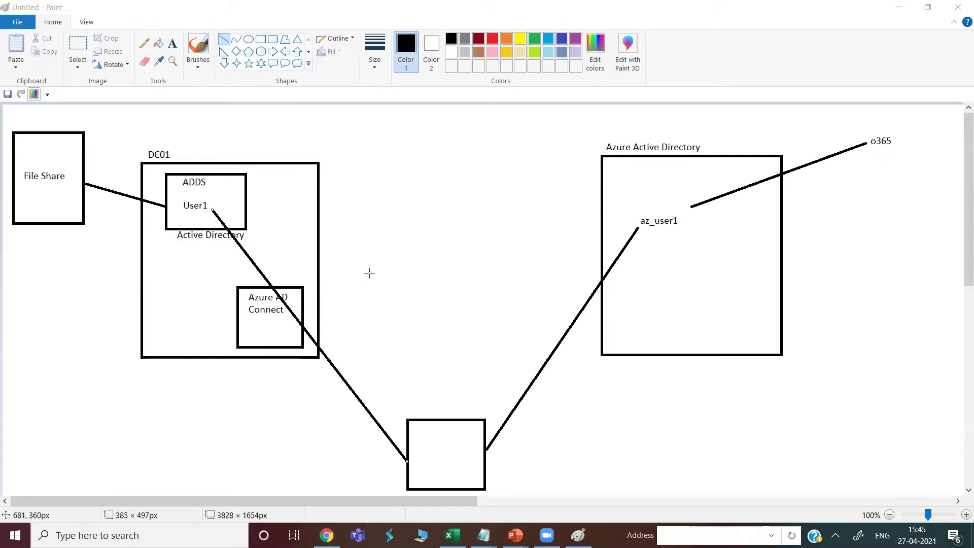
Replace the diagonal lines with lines from ADDS to Azure AD Connect to Azure Active Directory
click(400, 256)
key(ctrl+z)
key(ctrl+z)
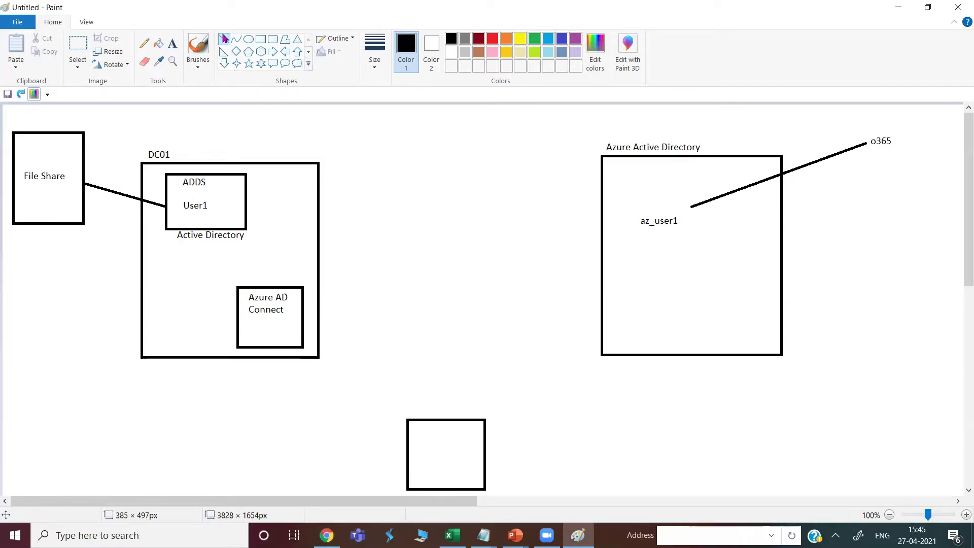
drag(200, 228, 236, 319)
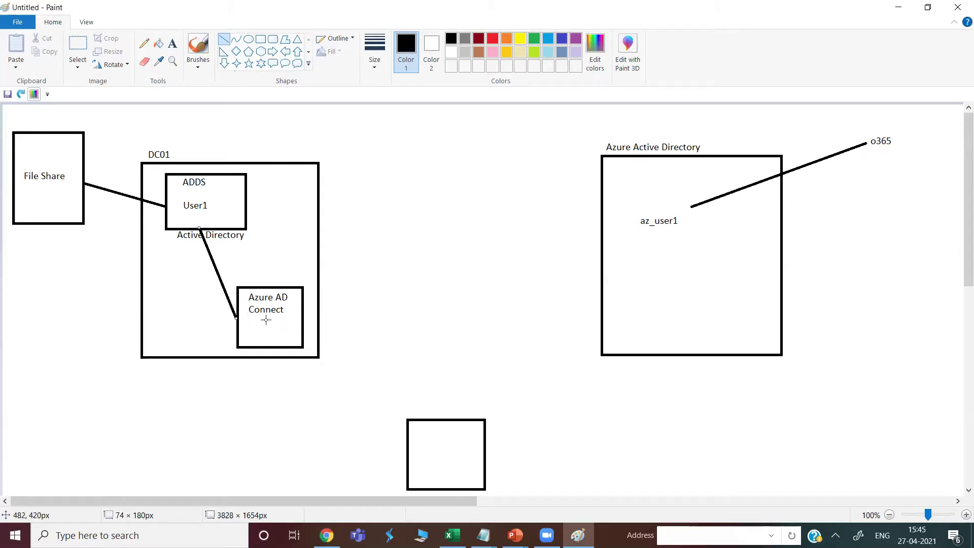
drag(304, 319, 601, 233)
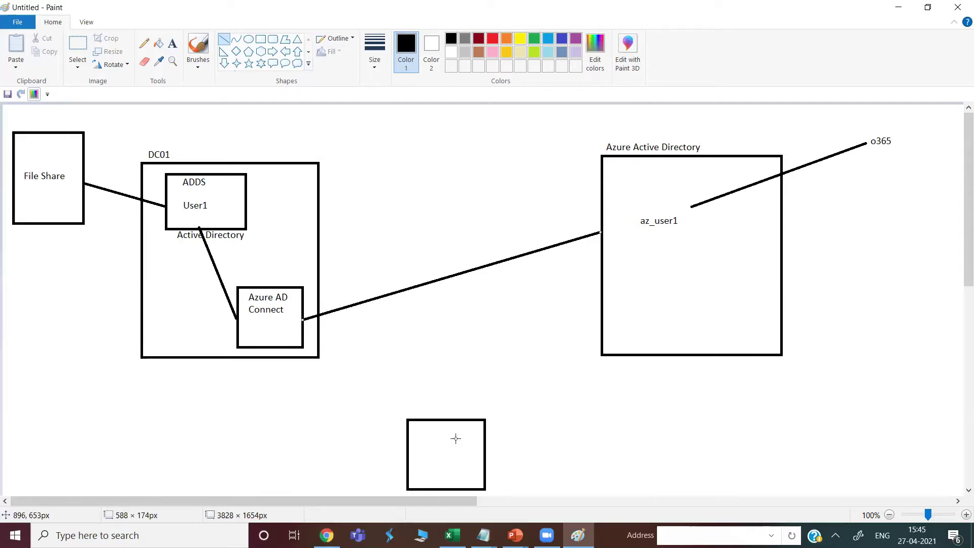
Select and delete the az_user1 label from the Azure box
click(78, 48)
drag(633, 212, 703, 239)
key(Delete)
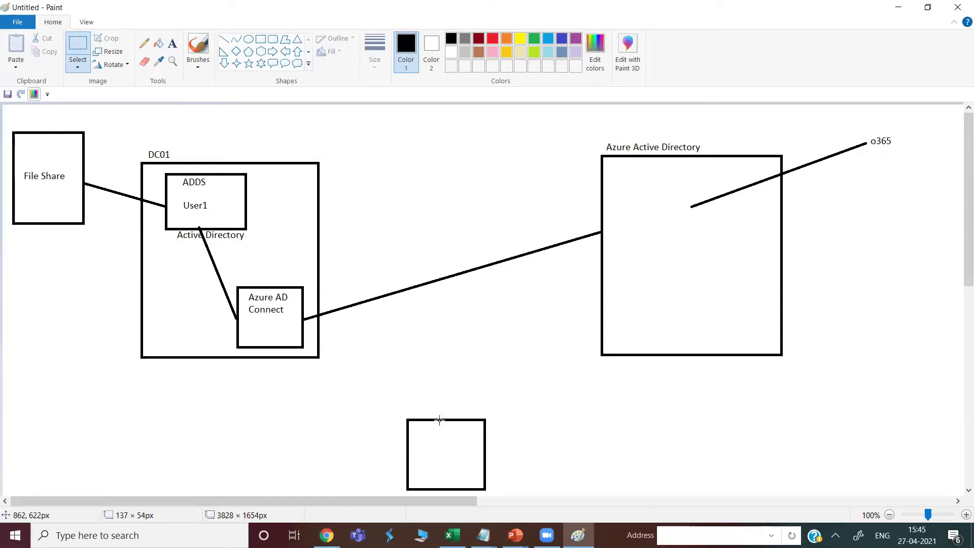
drag(439, 420, 192, 261)
click(552, 333)
Draw a short line at the bottom box, then return to the Azure portal in Chrome
click(223, 41)
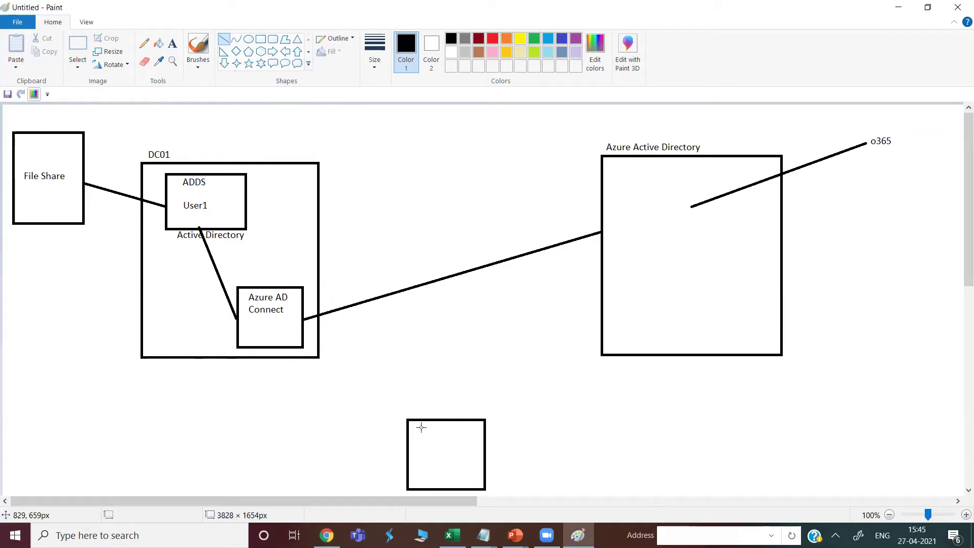
mouse_move(418, 420)
mouse_down()
mouse_move(115, 259)
mouse_move(75, 211)
mouse_move(107, 258)
mouse_move(696, 365)
mouse_move(807, 250)
mouse_move(858, 155)
mouse_move(515, 338)
mouse_move(424, 420)
mouse_up()
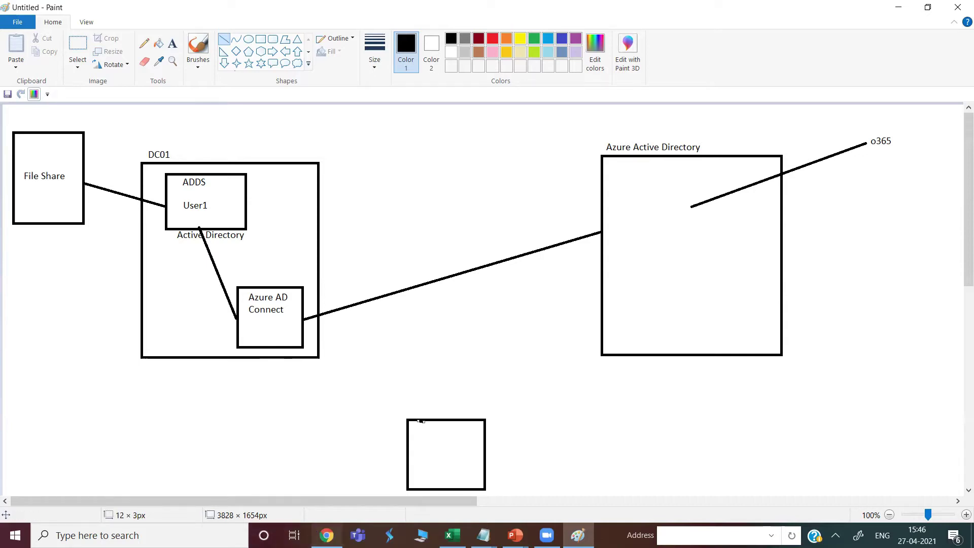
click(327, 536)
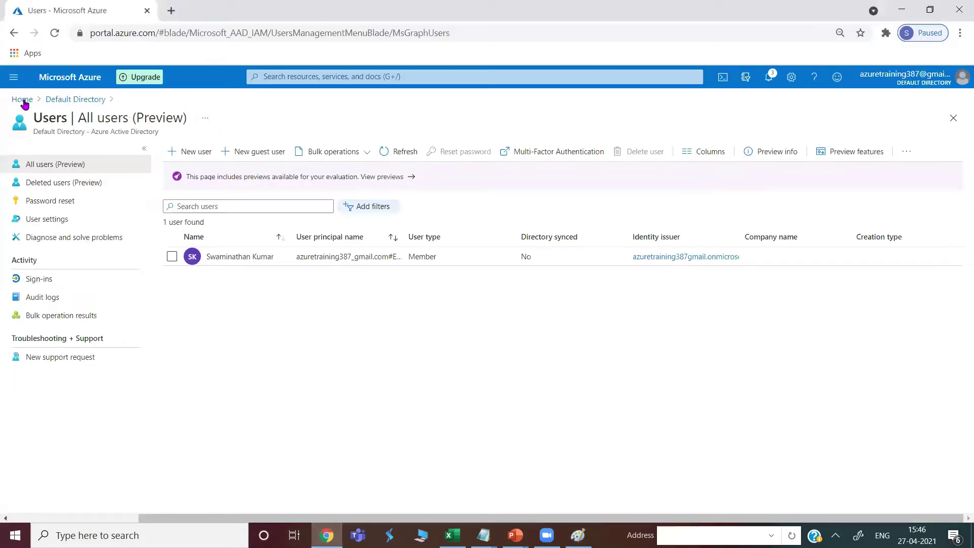
Start creating a virtual machine in a new resource group named MyRG
click(22, 99)
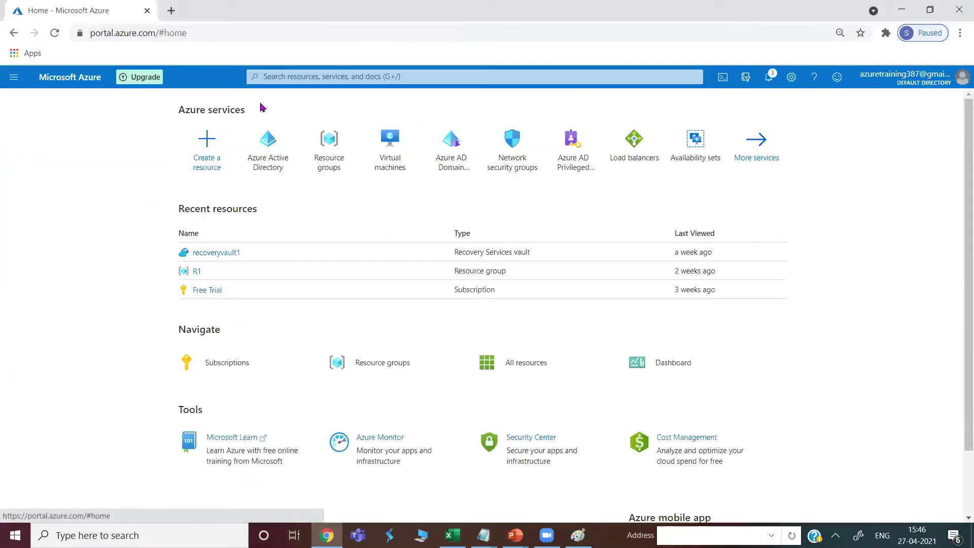
click(392, 153)
click(31, 153)
click(58, 173)
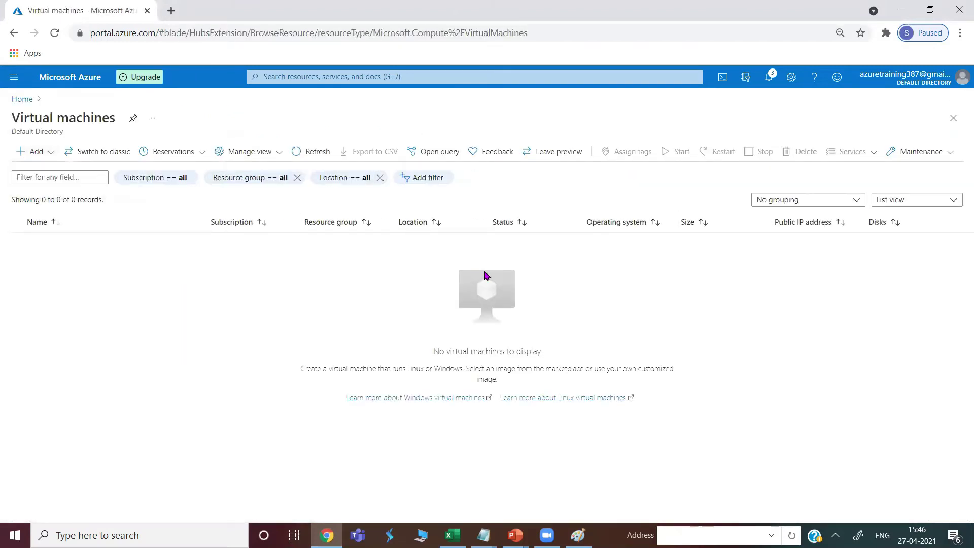
click(422, 300)
click(422, 300)
click(357, 313)
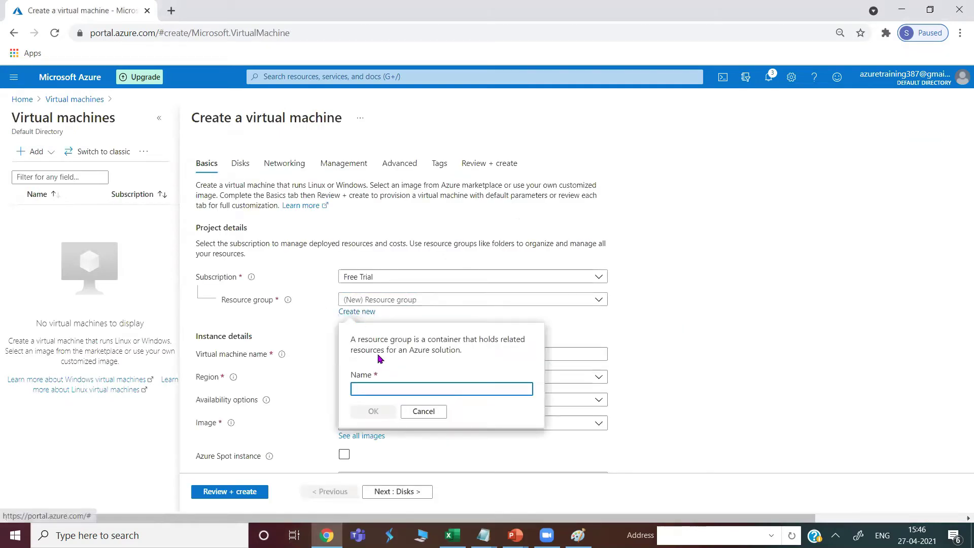
text(MyRG)
click(373, 412)
Name the VM DC01 and set its region to (Asia Pacific) Central India
click(350, 349)
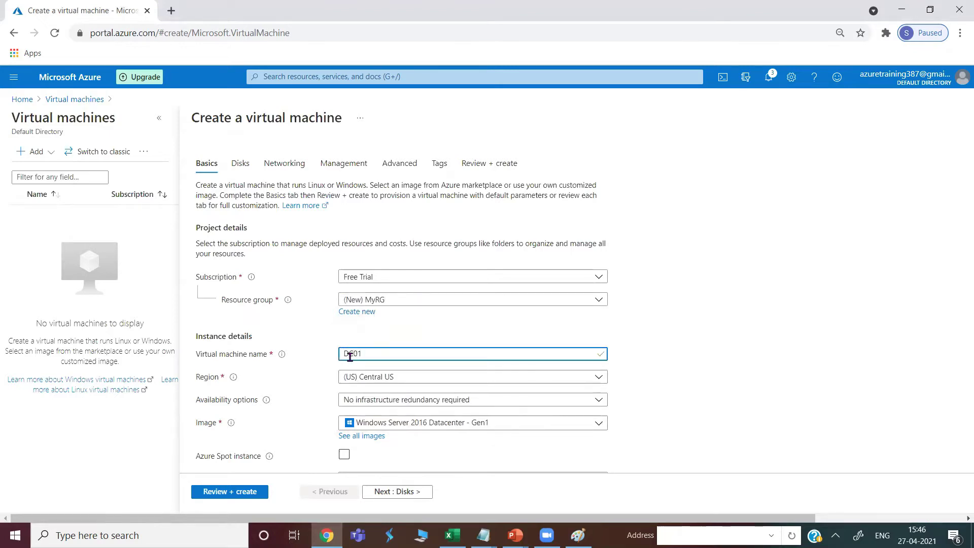
click(367, 378)
text(central insia)
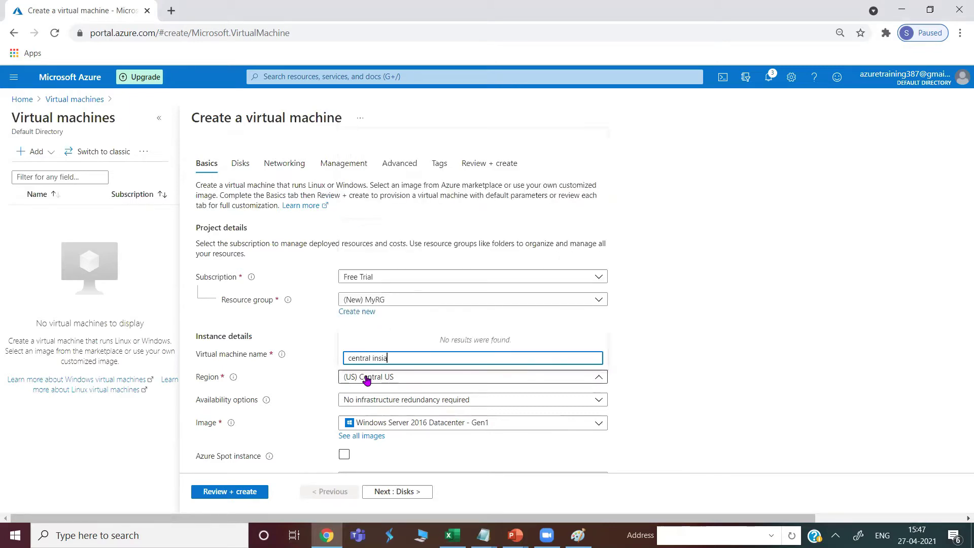
key(BackSpace)
key(BackSpace)
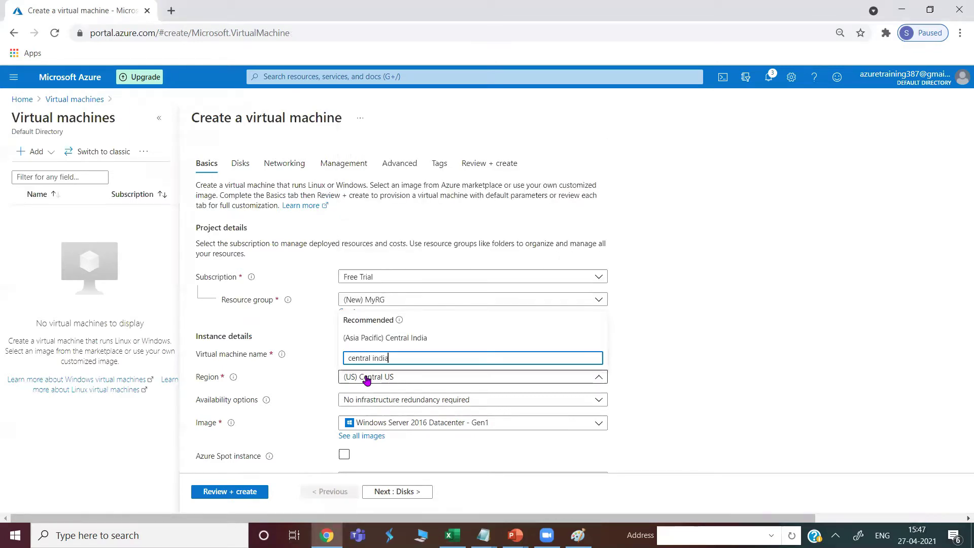
text(dia)
click(416, 338)
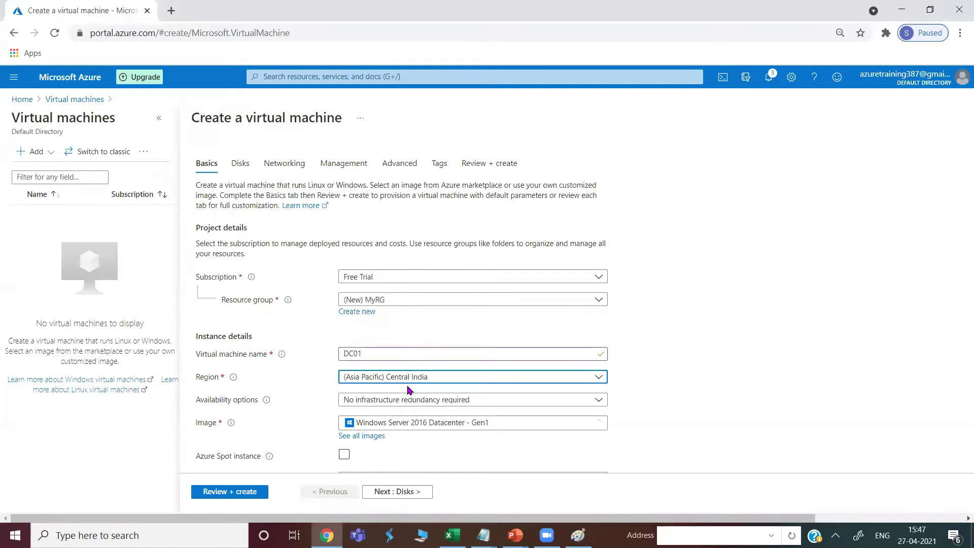
scroll(435, 407, down, 2)
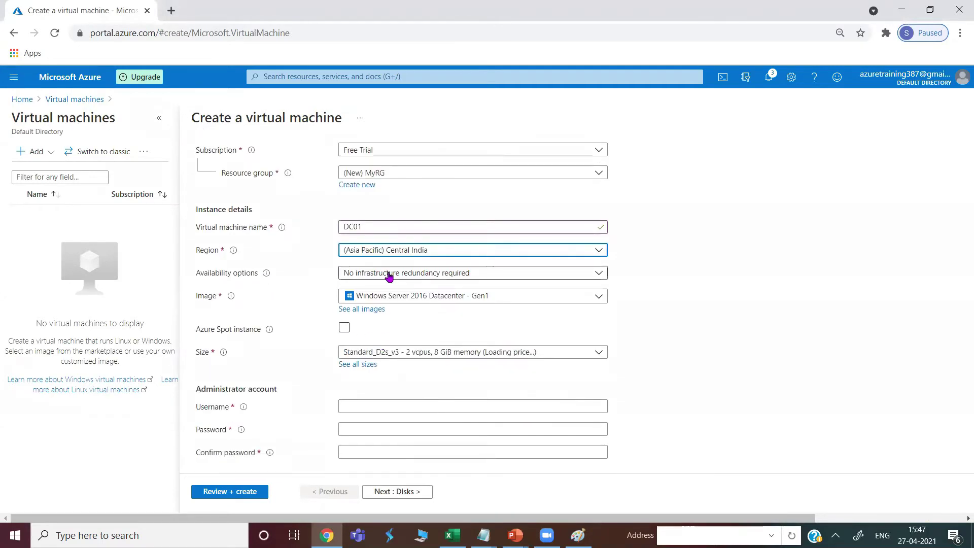
Enter the administrator username and password, then proceed to the Disks settings
click(372, 406)
text(sanjayka)
key(Tab)
text(••••••••••)
key(Tab)
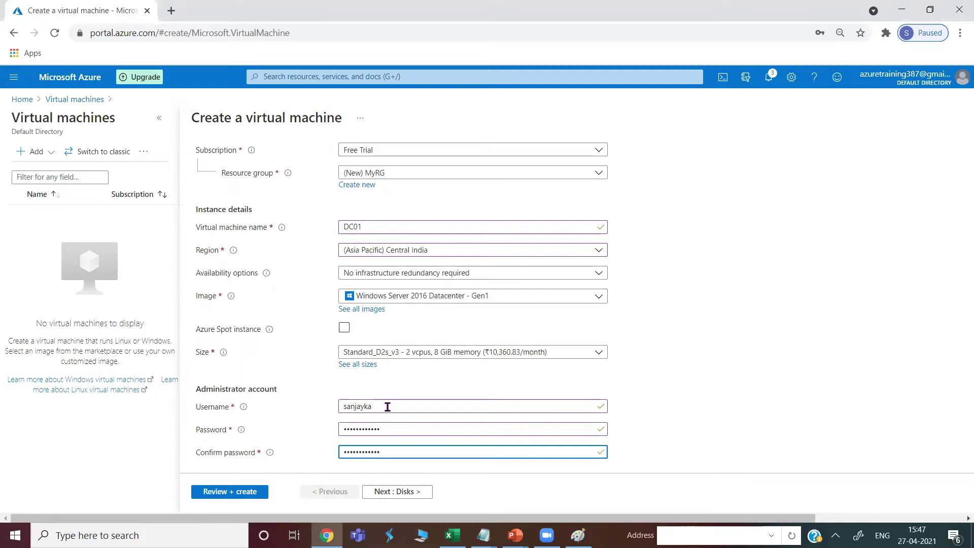
scroll(387, 407, down, 4)
scroll(360, 426, down, 2)
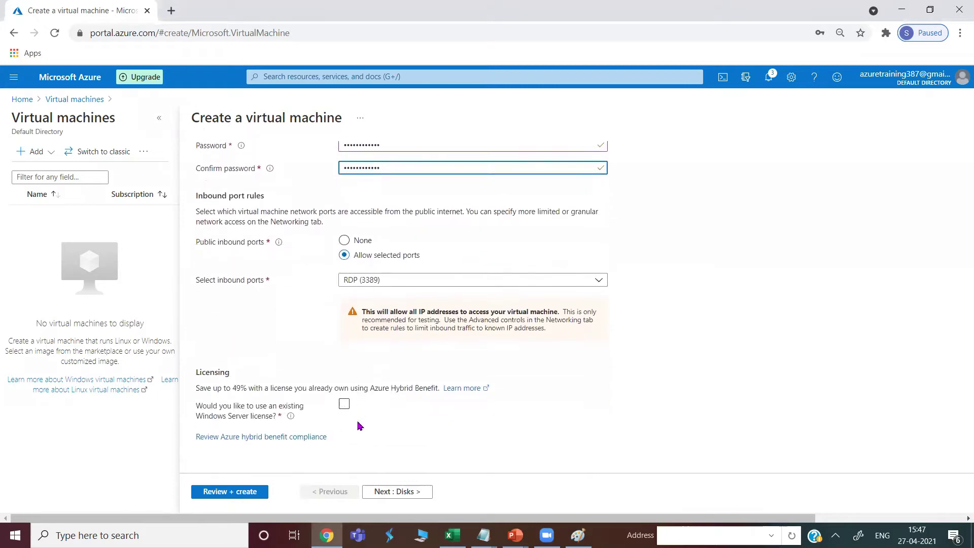
click(389, 493)
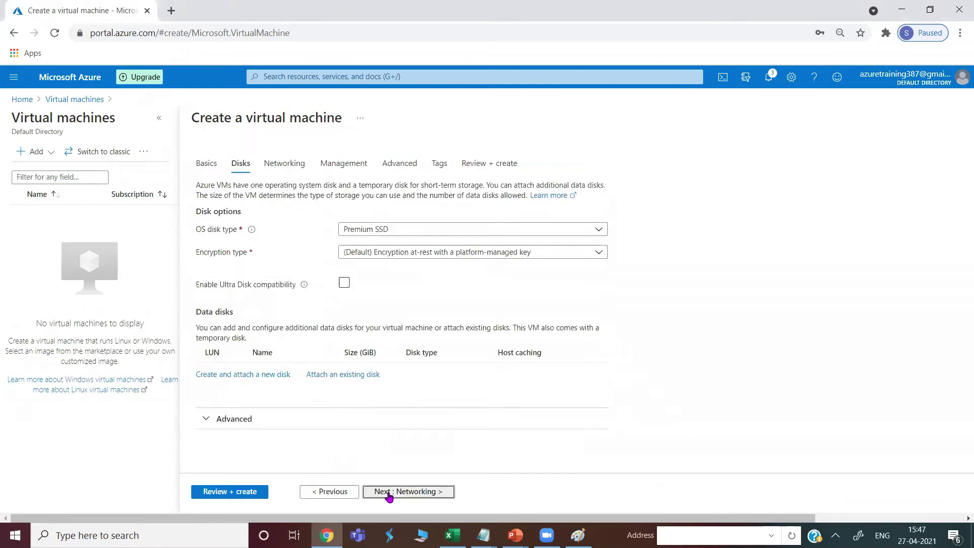
Pass Networking, run Review + create, and create the DC01 VM in MyRG
click(389, 493)
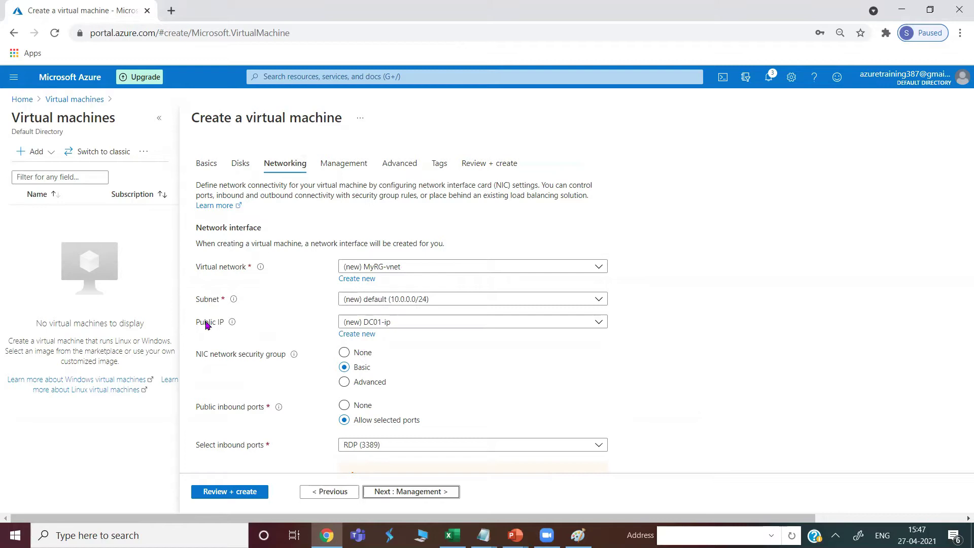
scroll(417, 395, down, 3)
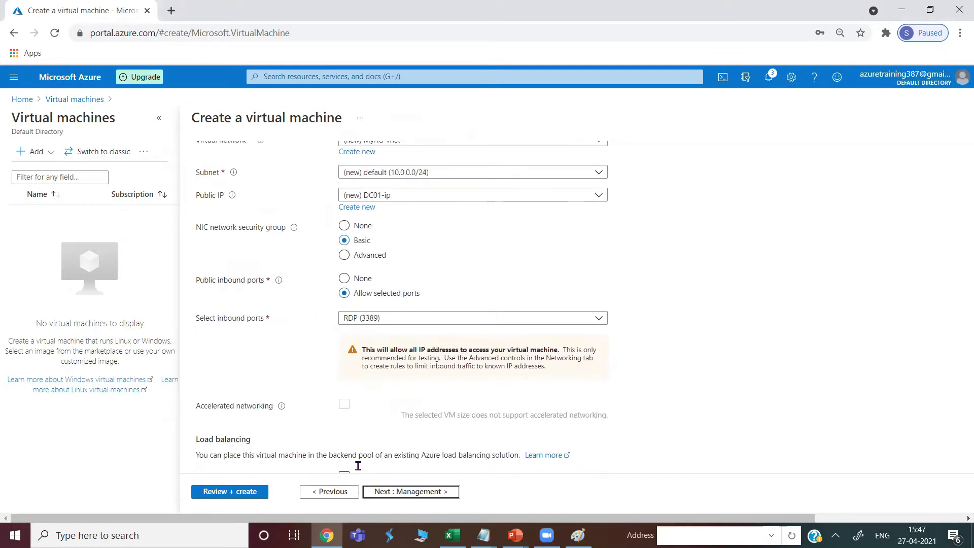
scroll(246, 425, down, 1)
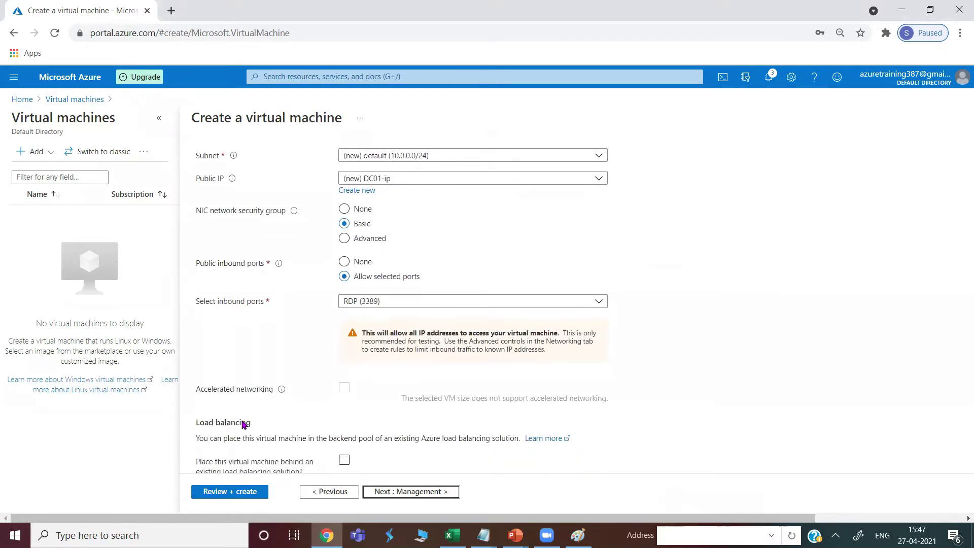
click(224, 492)
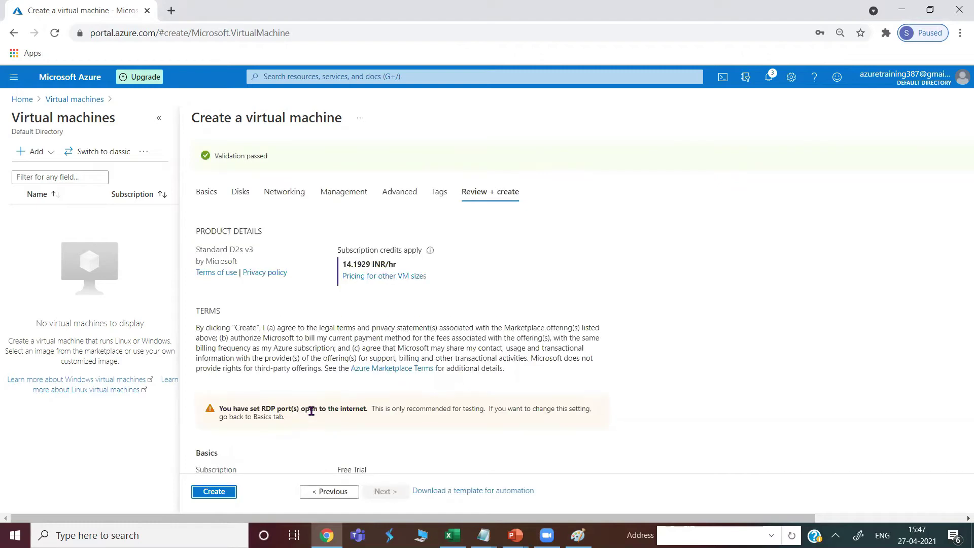
click(213, 492)
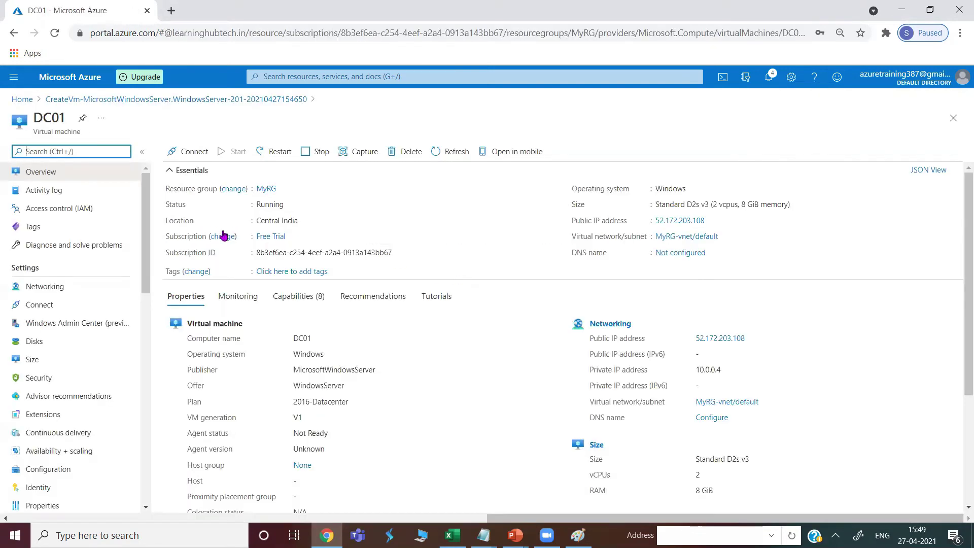
Download DC01's RDP connection file and open it to connect
click(189, 152)
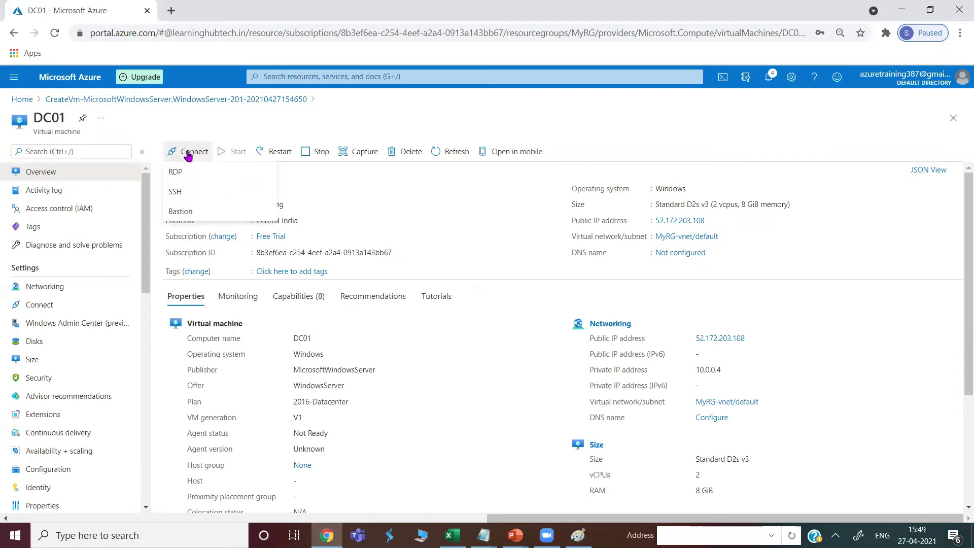
click(184, 170)
click(230, 329)
click(60, 504)
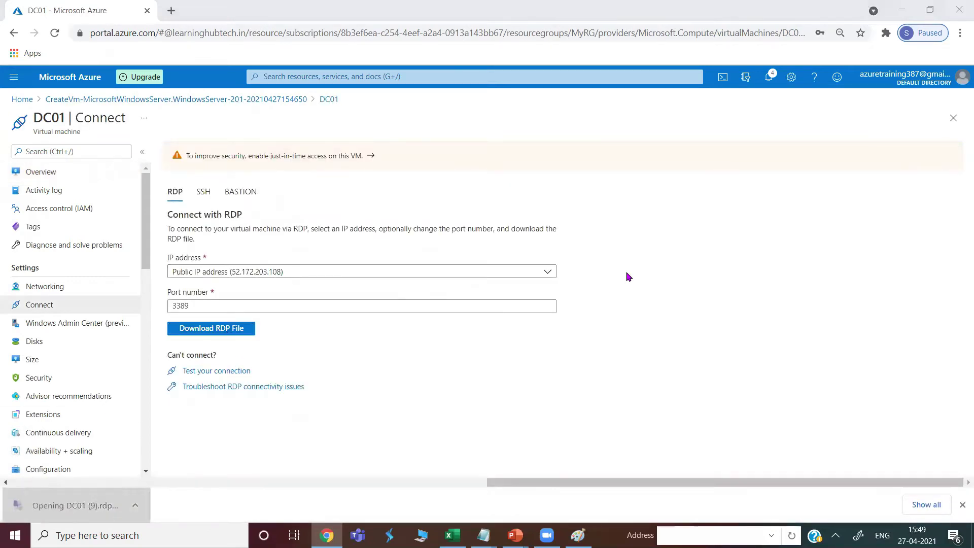
click(579, 336)
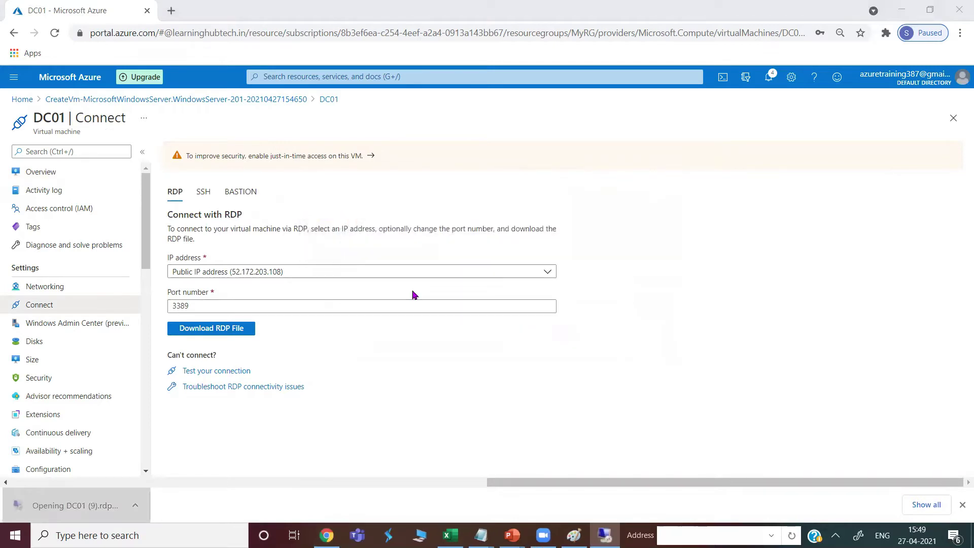
Sign in with the admin account, accept the certificate warning, and minimise the session
click(386, 325)
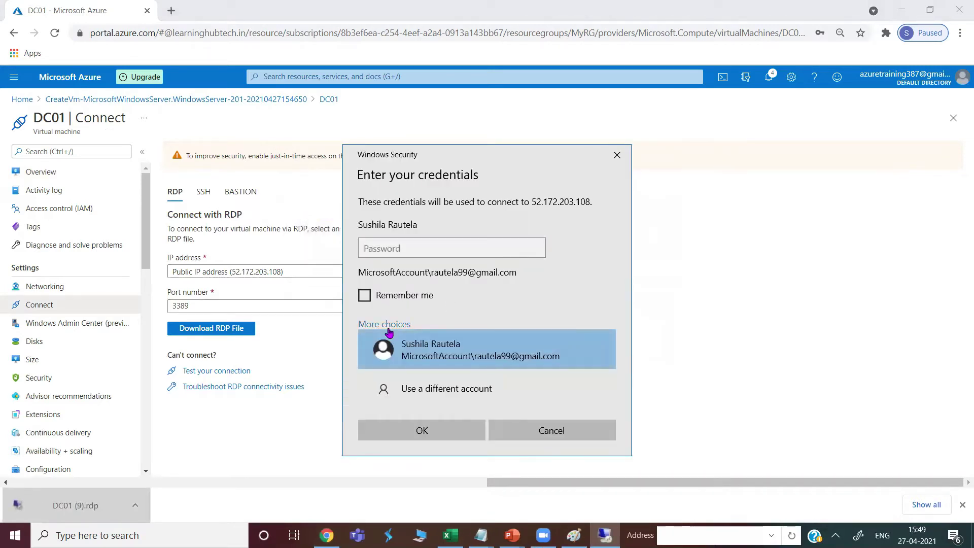
click(409, 389)
text(s)
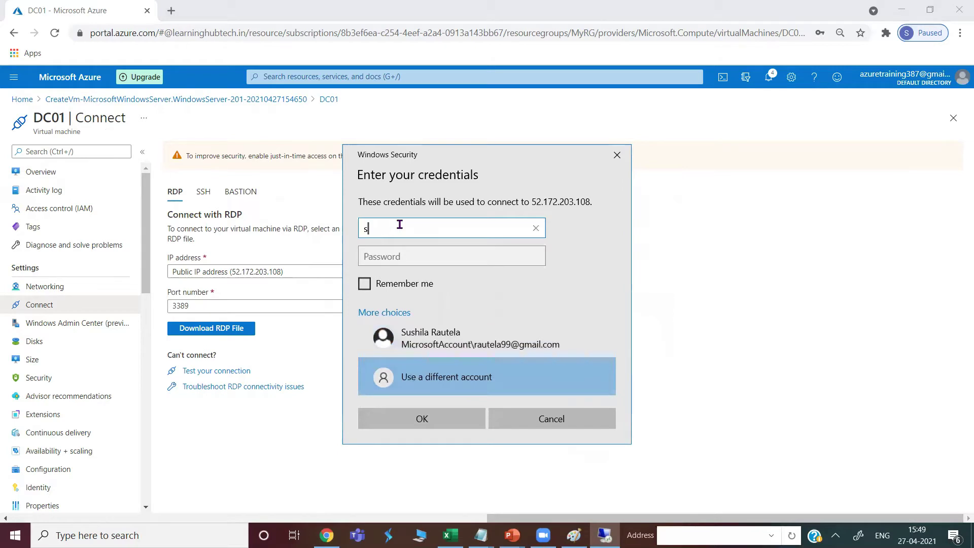
text(anjayka)
key(Tab)
text(•)
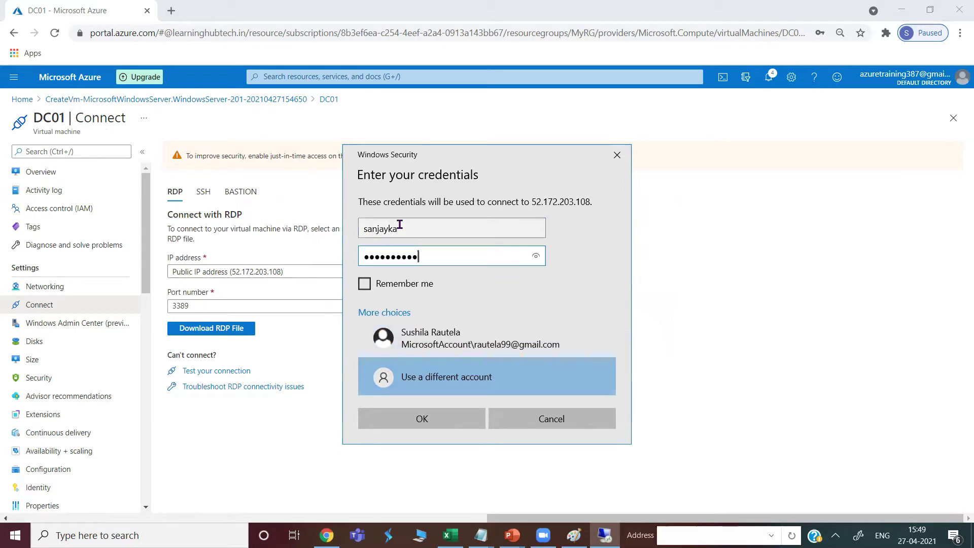
click(421, 419)
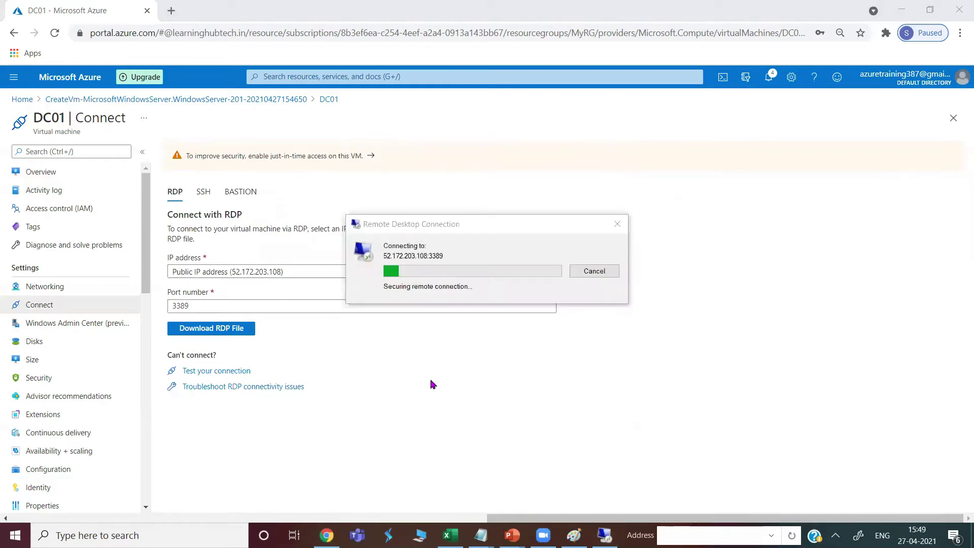
click(530, 367)
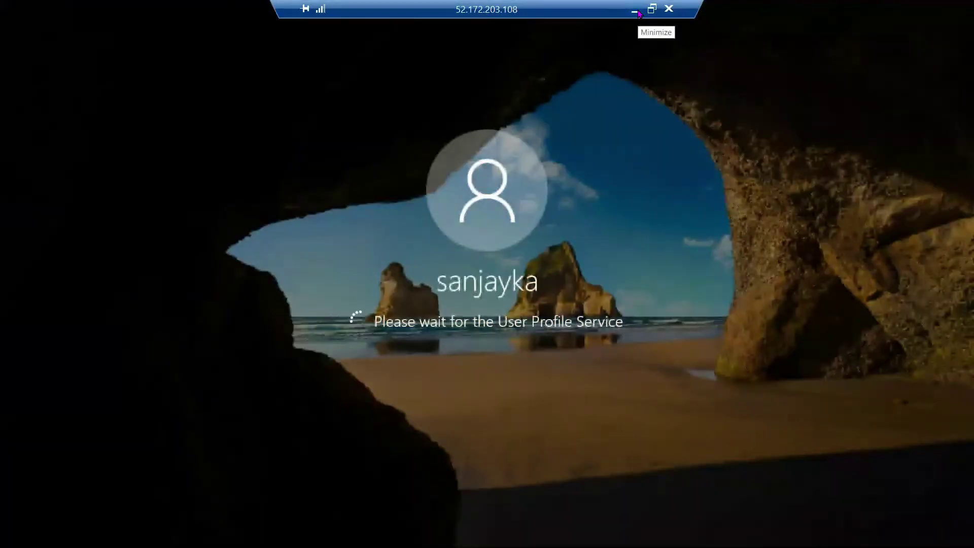
click(635, 10)
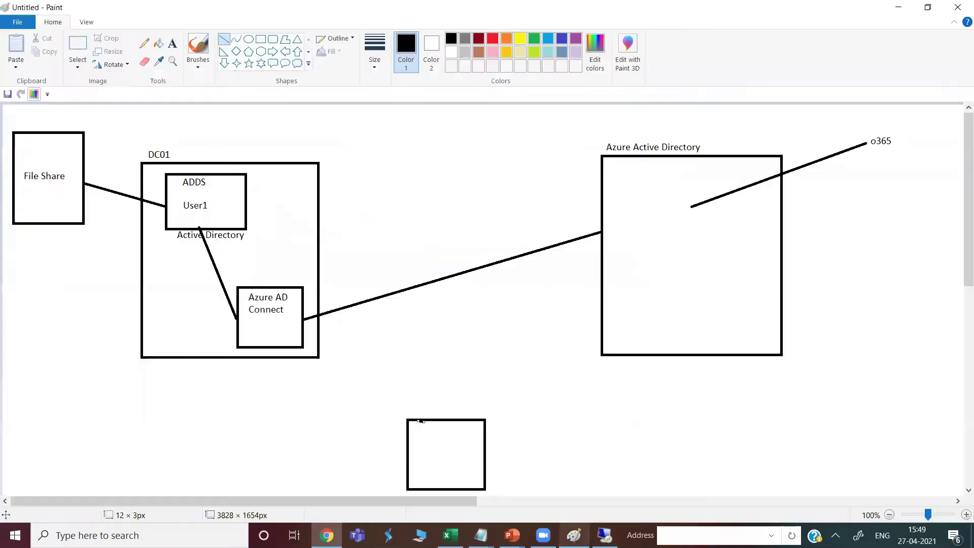
Glance at the hybrid identity diagram in Paint, then pass through Chrome back to the DC01 remote session
click(574, 536)
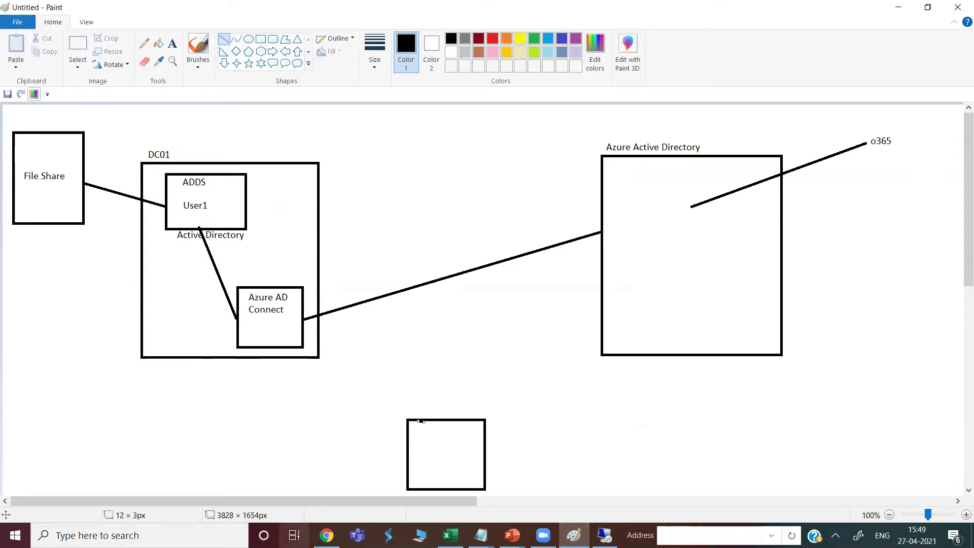
click(327, 535)
click(605, 536)
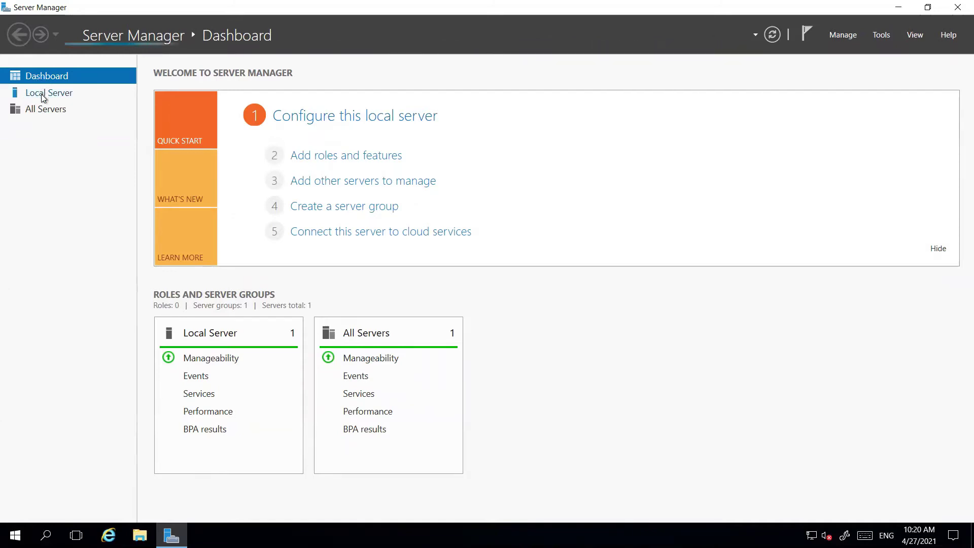
Set IE Enhanced Security Configuration Off for Administrators and Users, then launch Add Roles and Features from the Dashboard
click(42, 94)
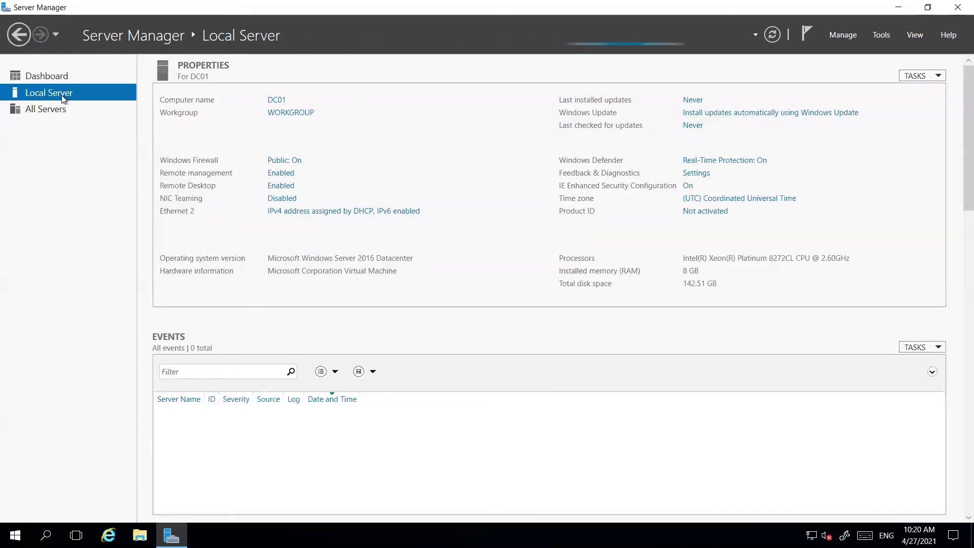
click(687, 187)
click(404, 250)
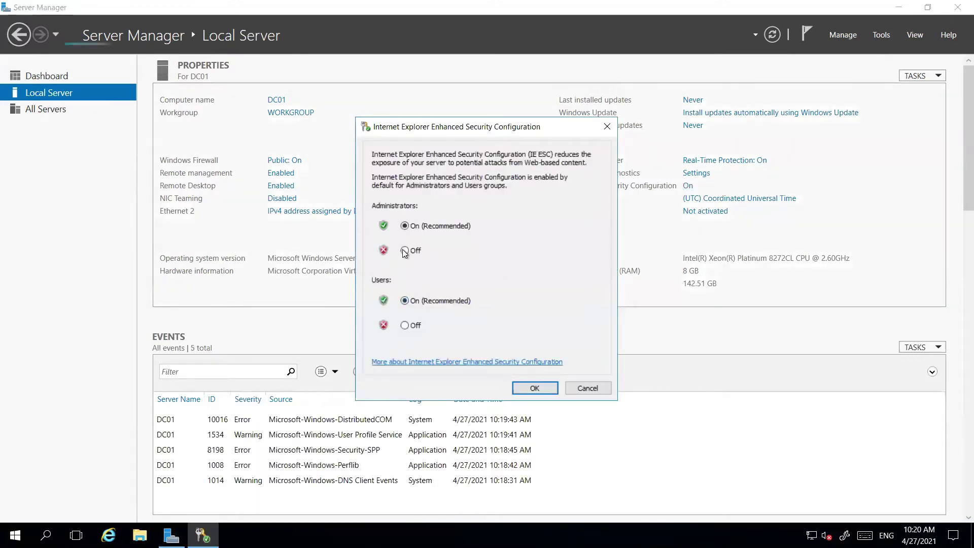
click(405, 326)
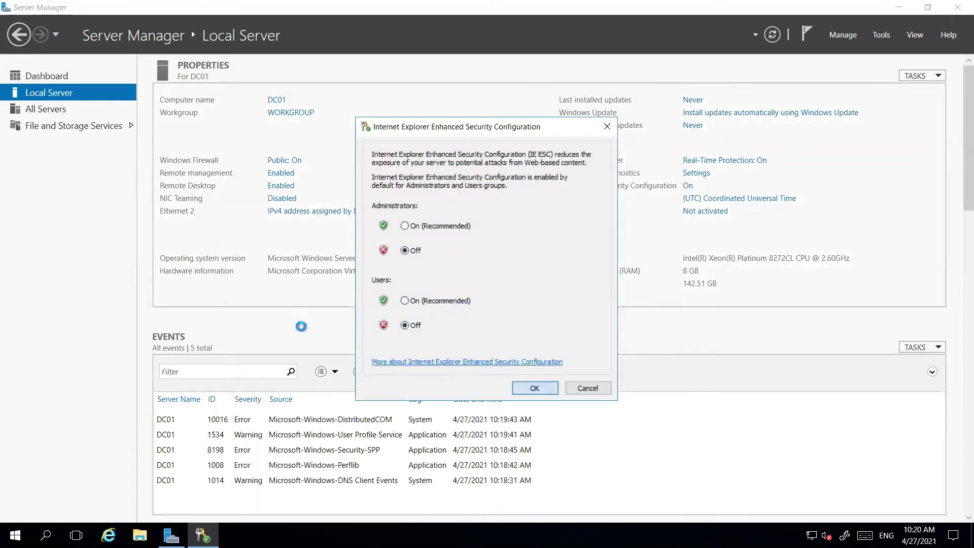
click(534, 388)
click(42, 77)
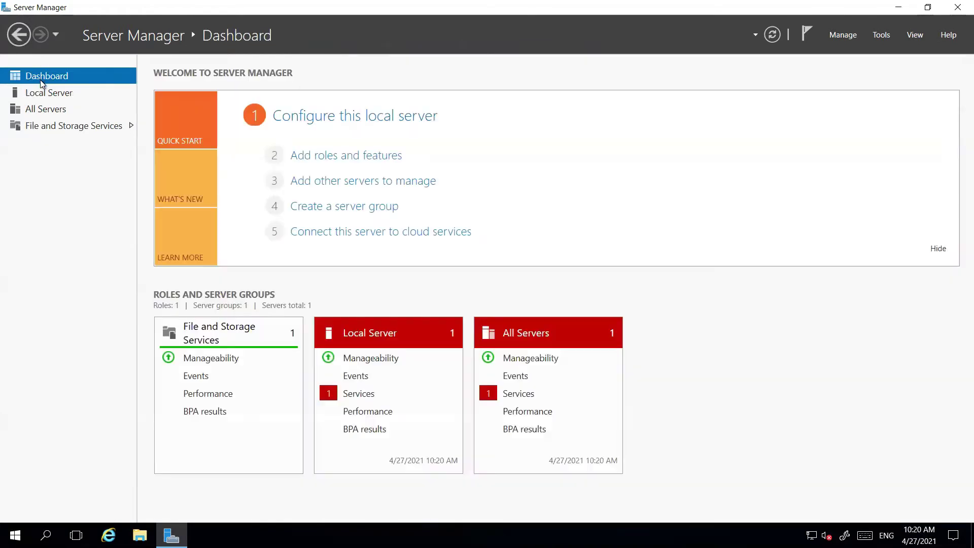
click(328, 159)
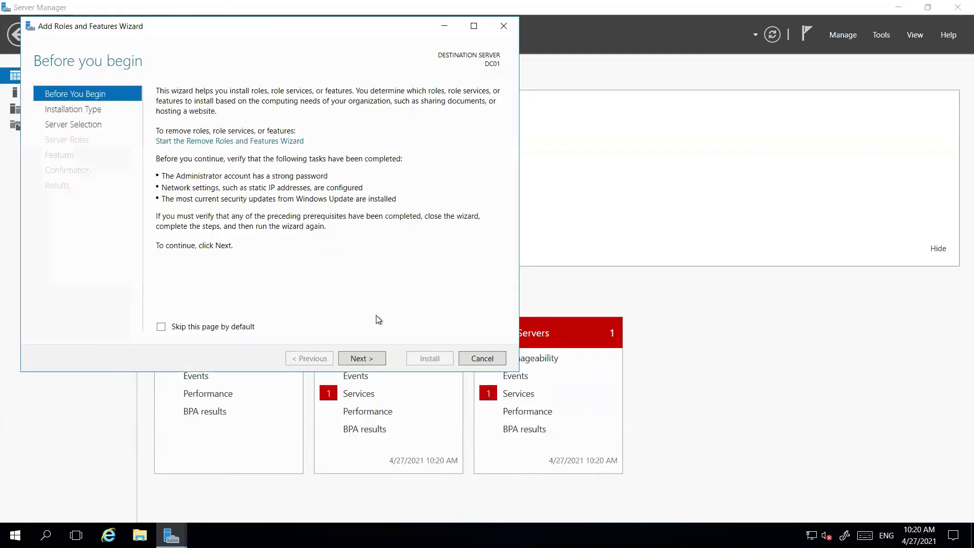
Keep role-based installation on DC01 and tick Active Directory Domain Services with its management tools
click(361, 360)
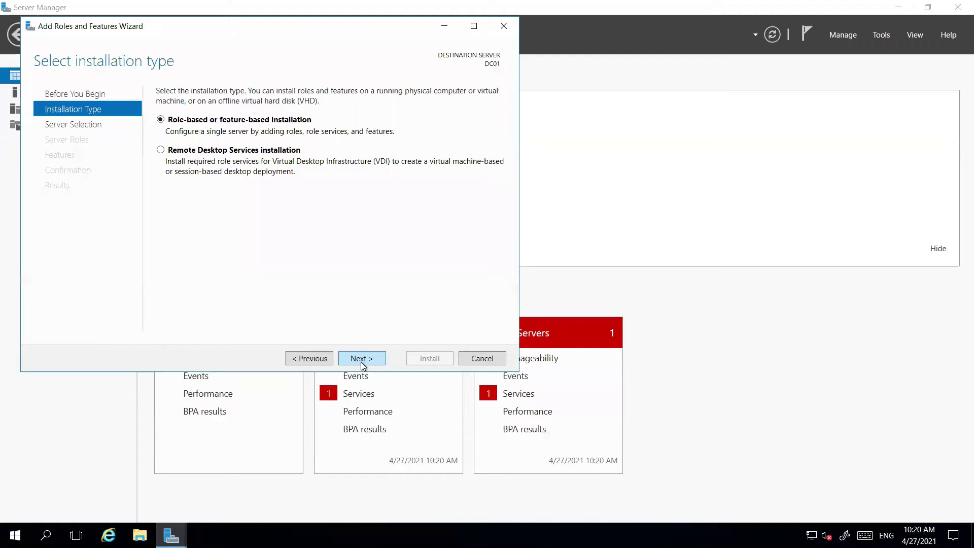
click(361, 361)
click(361, 360)
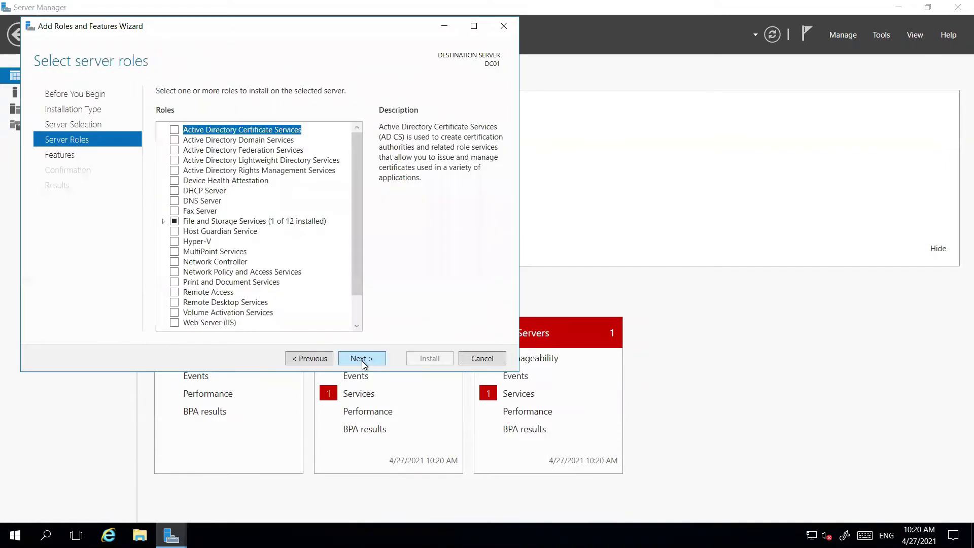
click(175, 144)
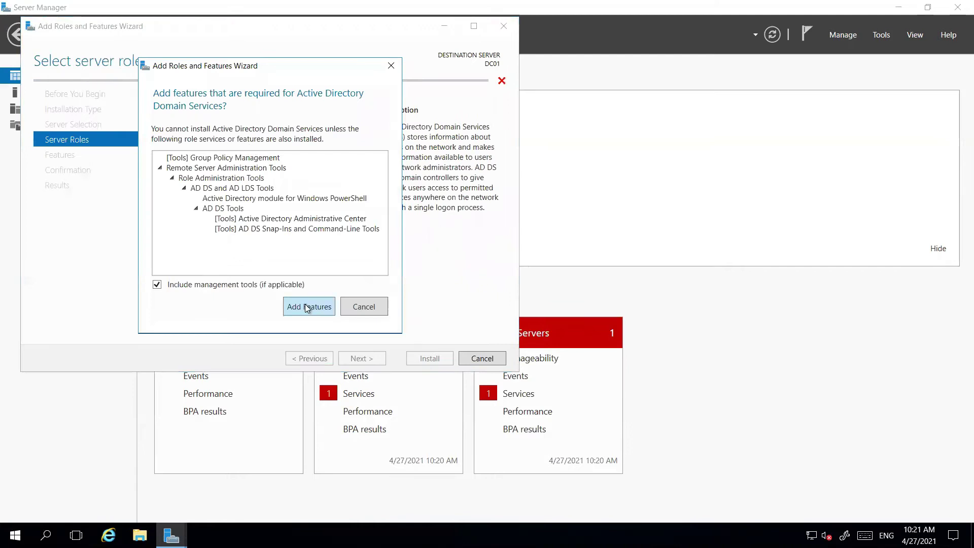
click(311, 308)
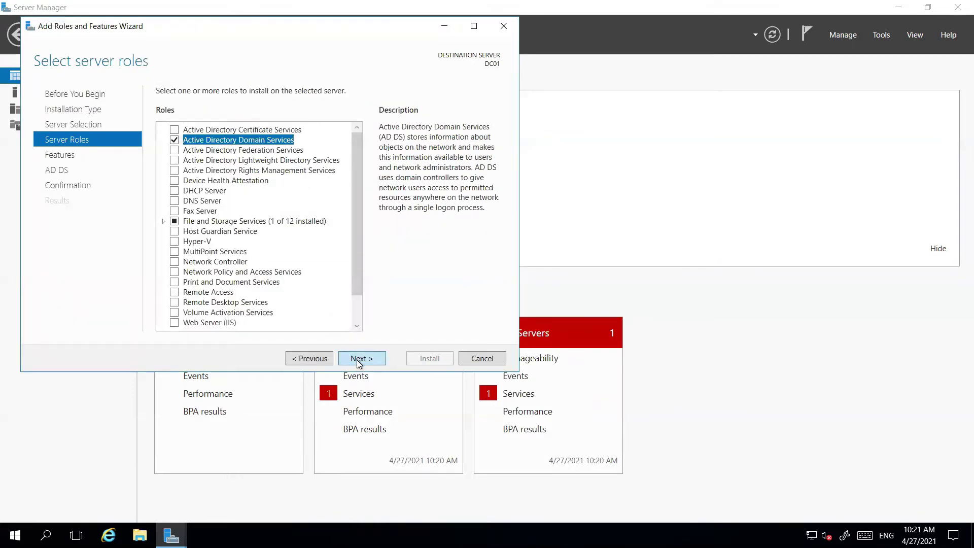
Proceed to confirmation, start the AD DS installation, and minimise the remote session
click(357, 359)
click(357, 359)
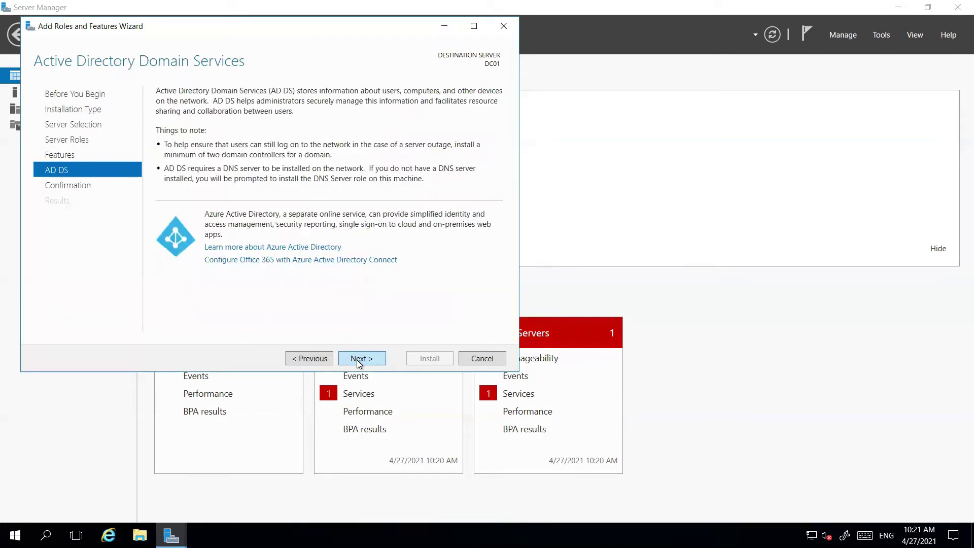
click(358, 361)
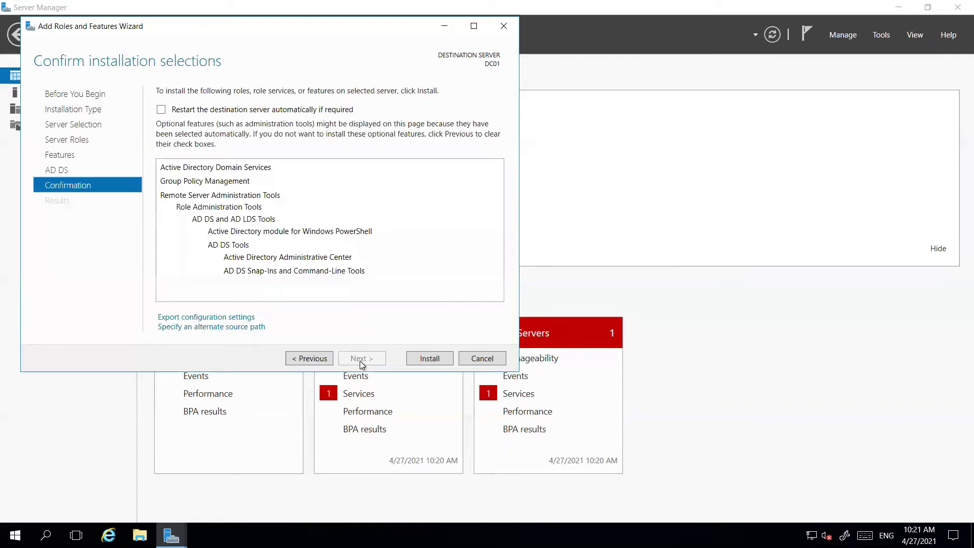
click(422, 358)
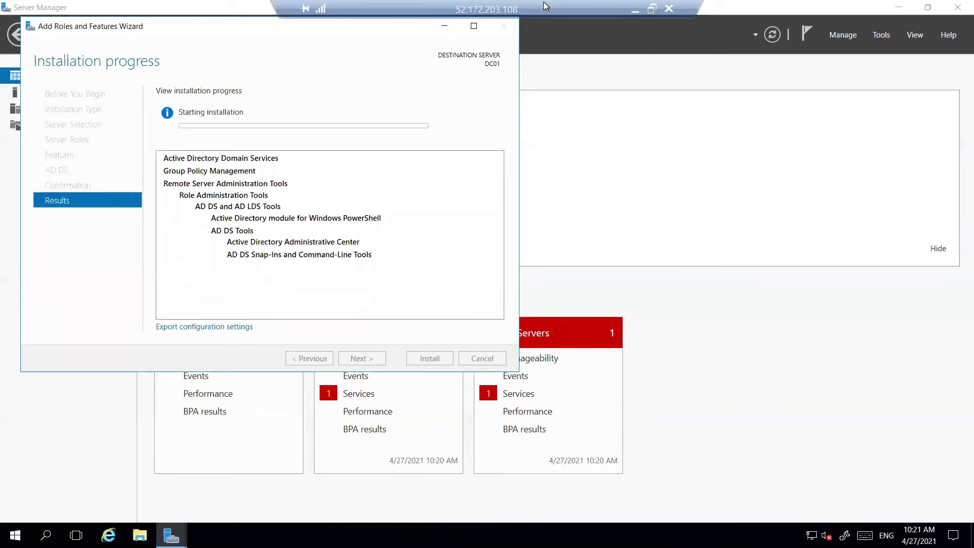
click(646, 14)
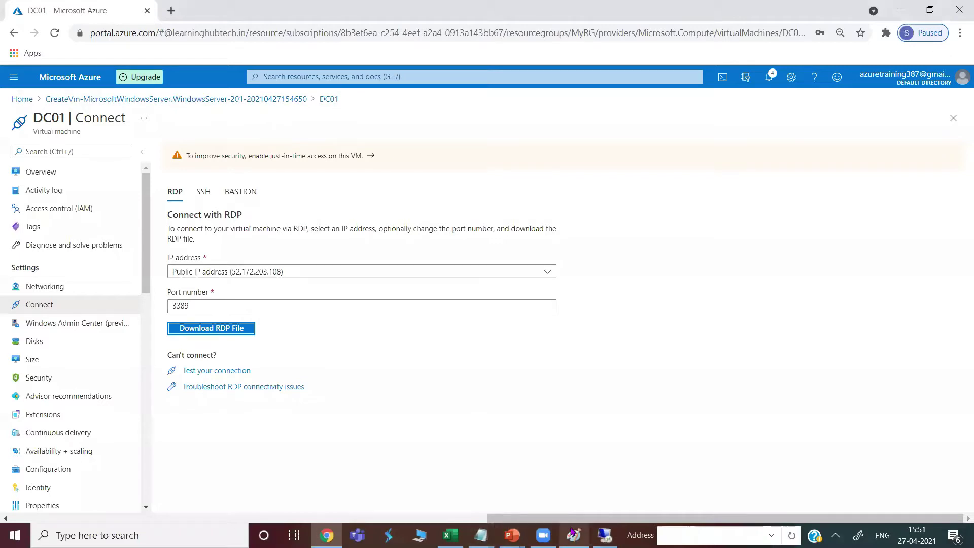
Back in Chrome after viewing the diagram, duplicate the DC01 portal tab
click(574, 535)
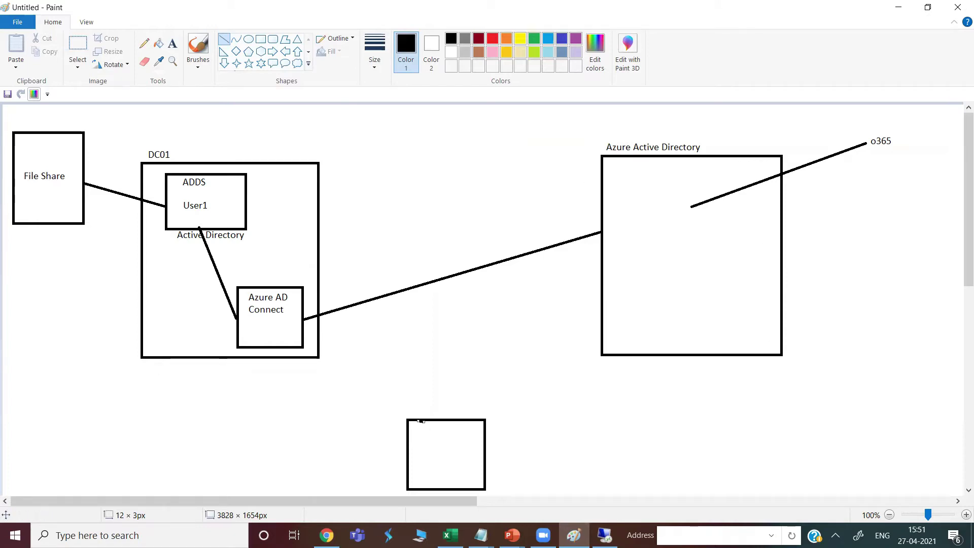
click(327, 535)
right_click(132, 20)
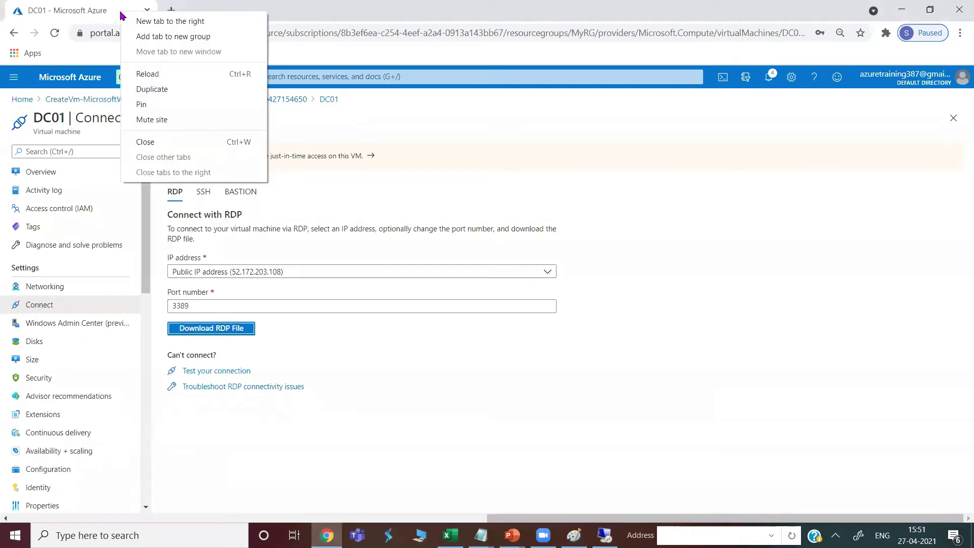
click(167, 89)
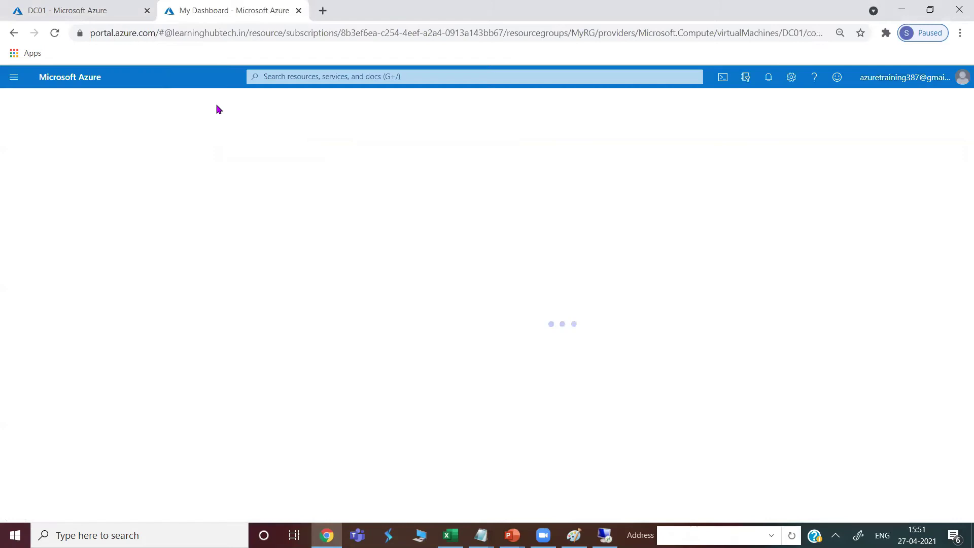
Search 'azure active', open Azure Active Directory, check Users, then return to the Default Directory overview
click(298, 77)
text(azure)
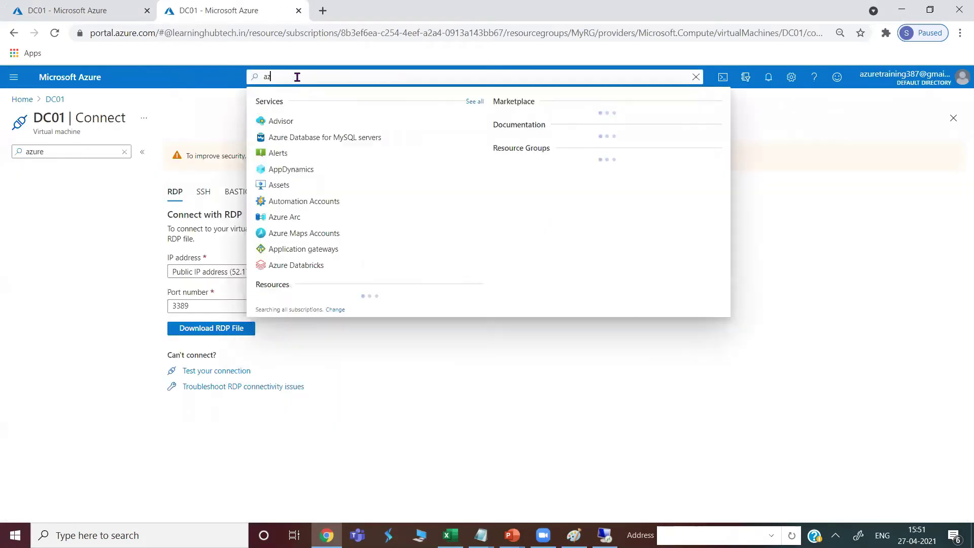
text( active)
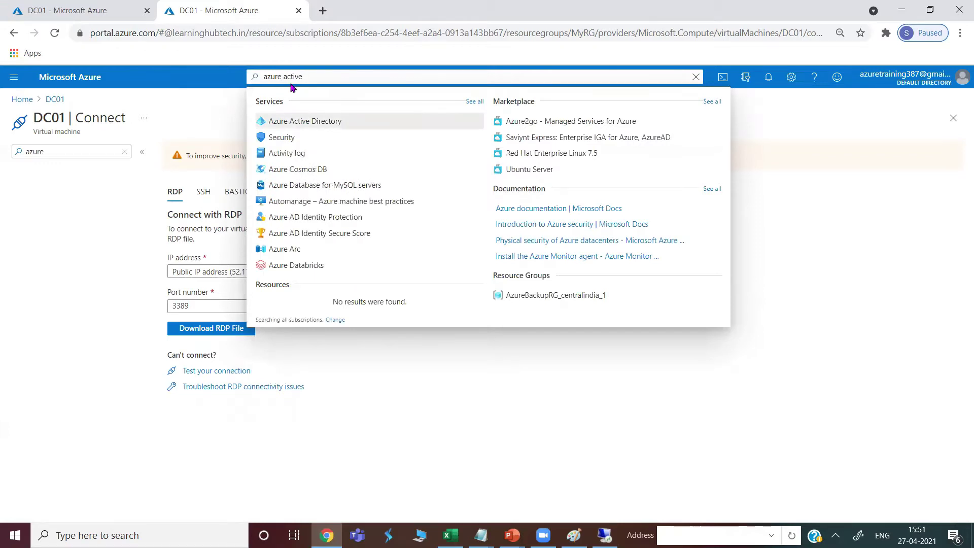
click(309, 121)
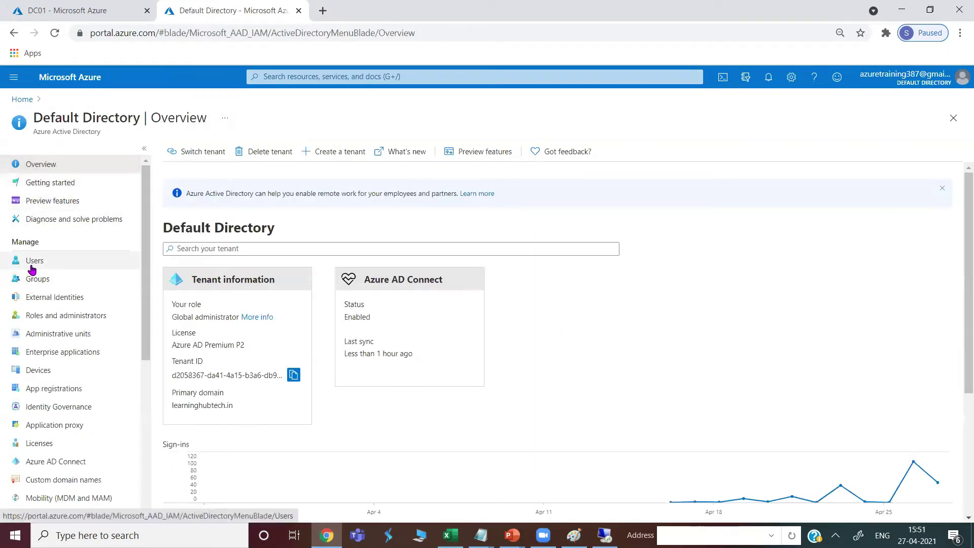
click(32, 261)
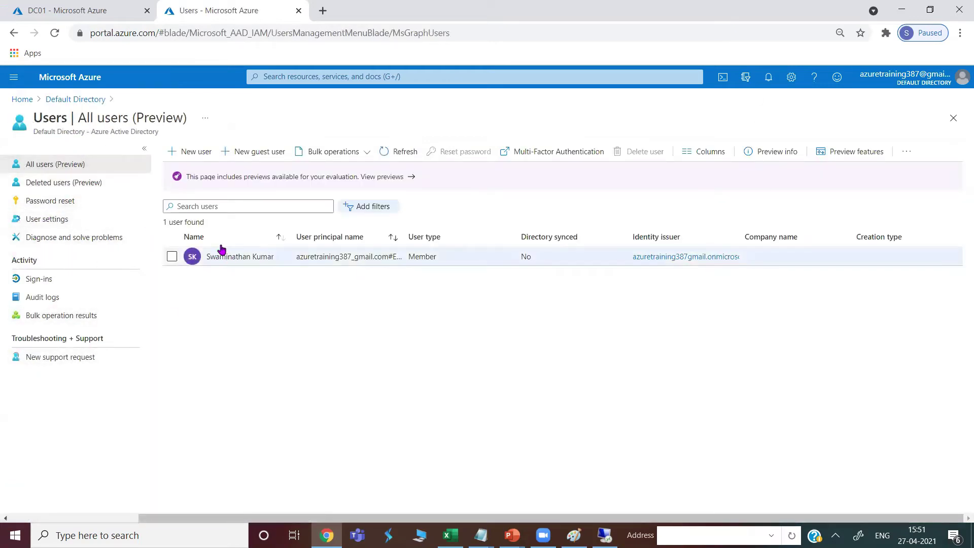
click(70, 99)
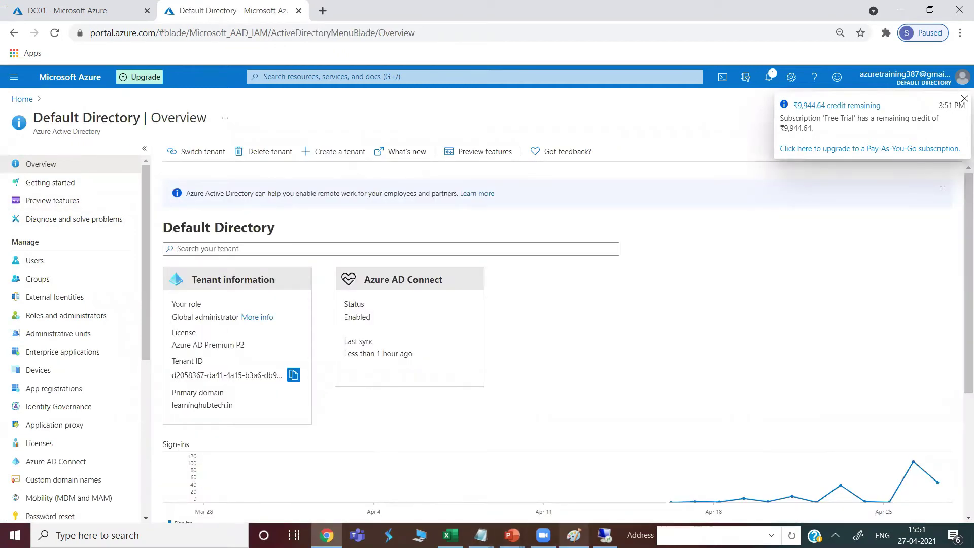
click(577, 533)
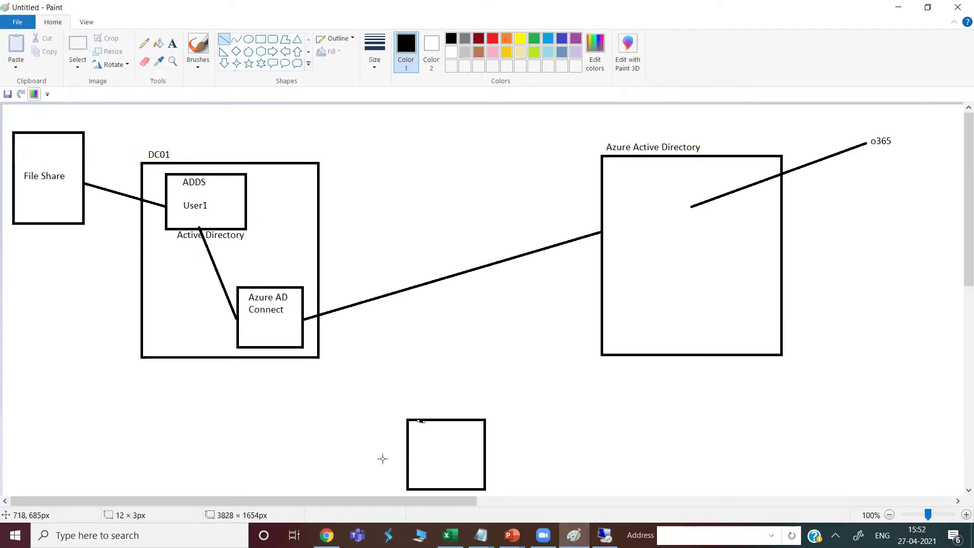
In the DC01 session, close the wizard that failed with error 0x800f0922 and relaunch Add Roles and Features
click(604, 536)
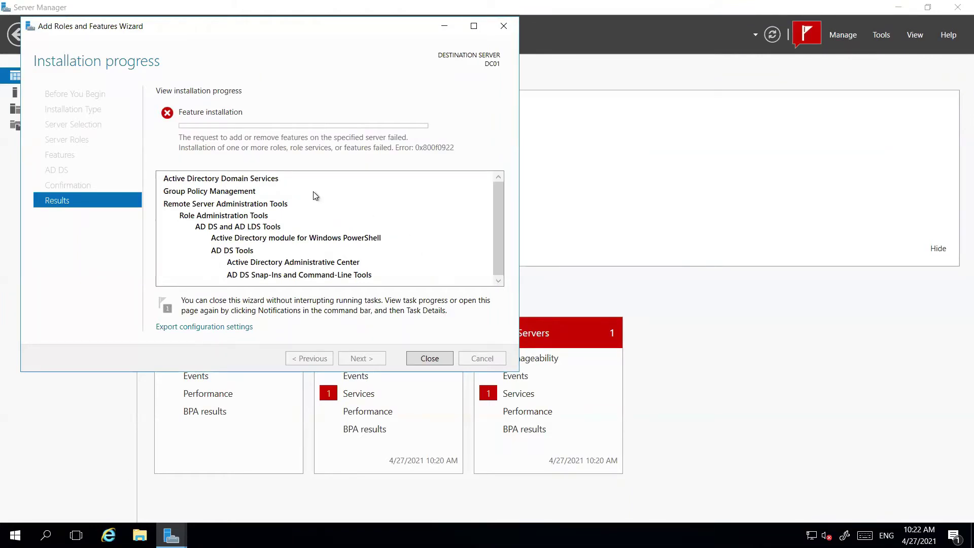
click(429, 359)
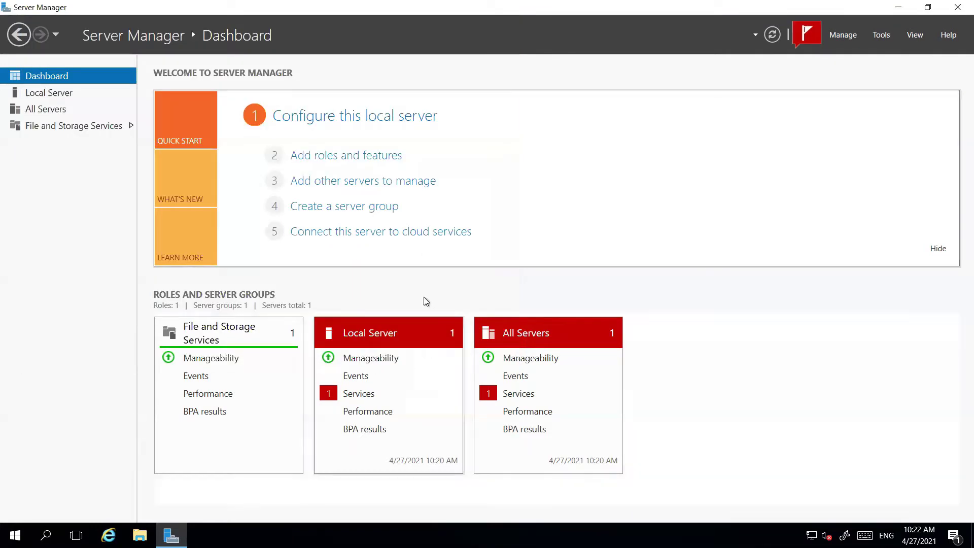
click(327, 157)
Keep role-based installation on DC01 and select Active Directory Domain Services with its required management features
click(379, 396)
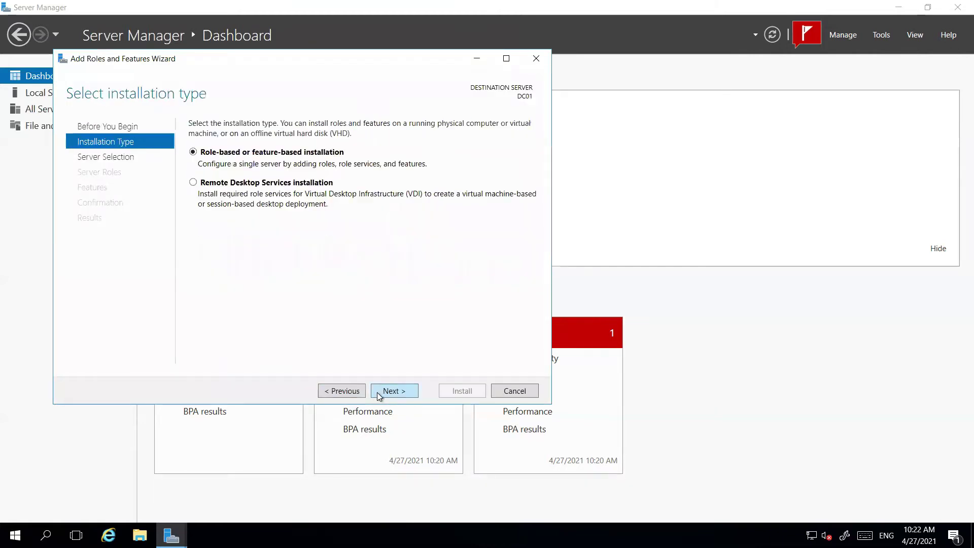
click(392, 395)
click(392, 395)
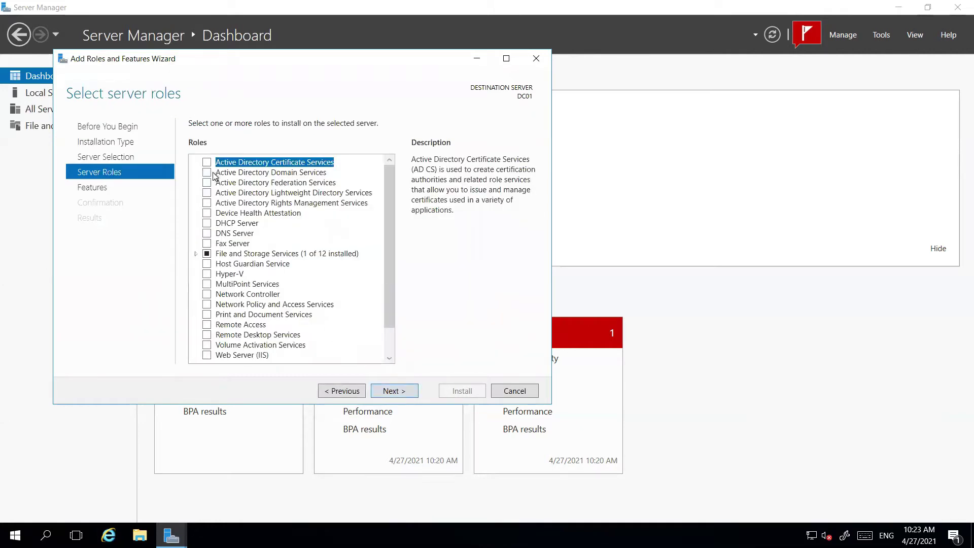
click(208, 173)
click(339, 338)
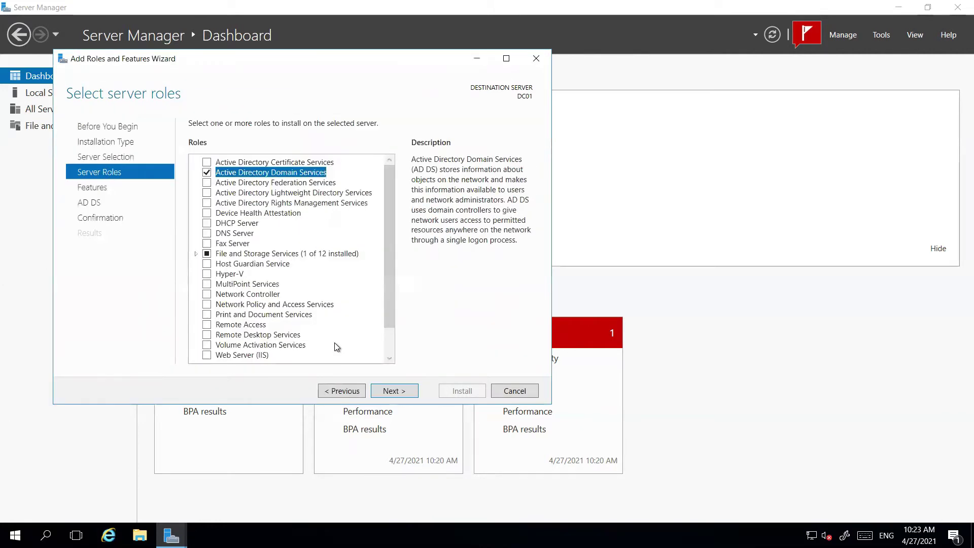
Install the AD DS role, close the finished wizard, and open the notifications flag
click(390, 396)
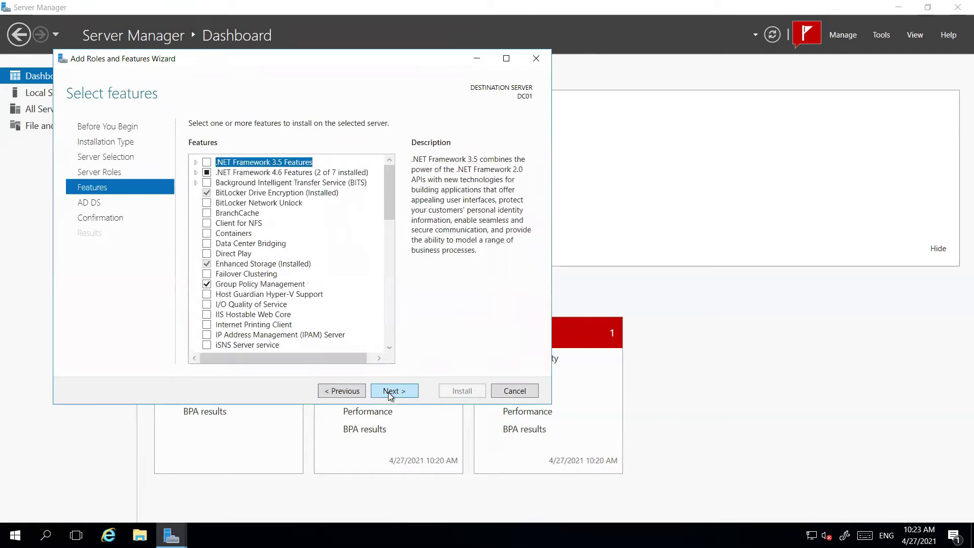
click(389, 395)
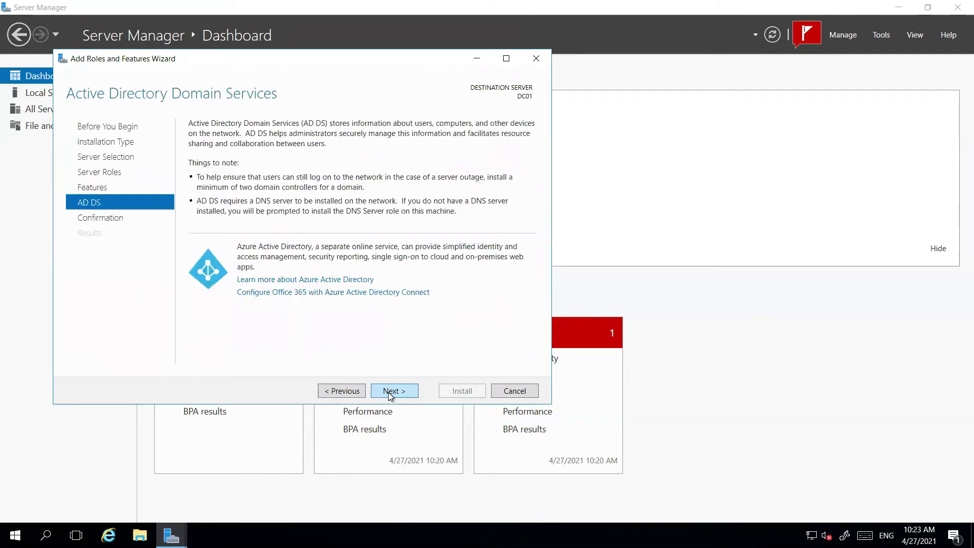
click(391, 395)
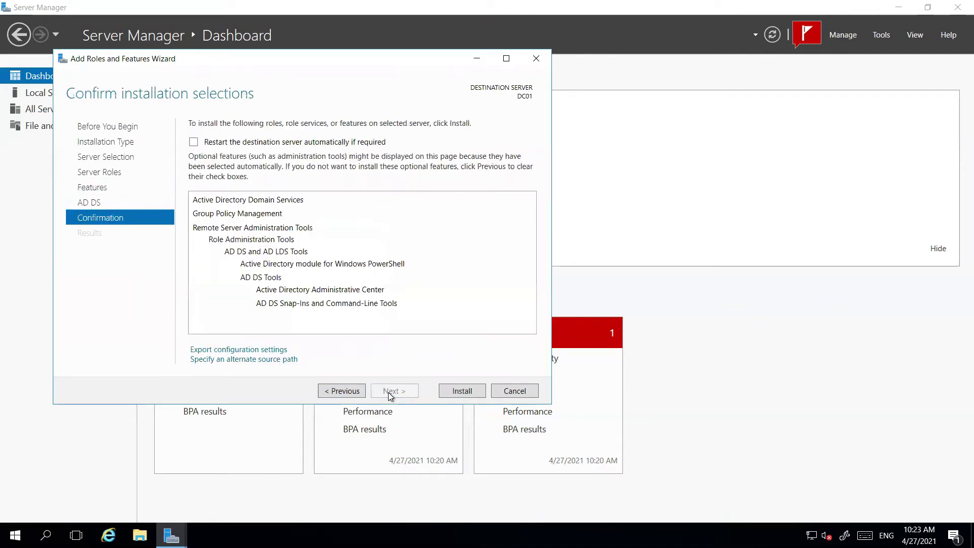
click(451, 394)
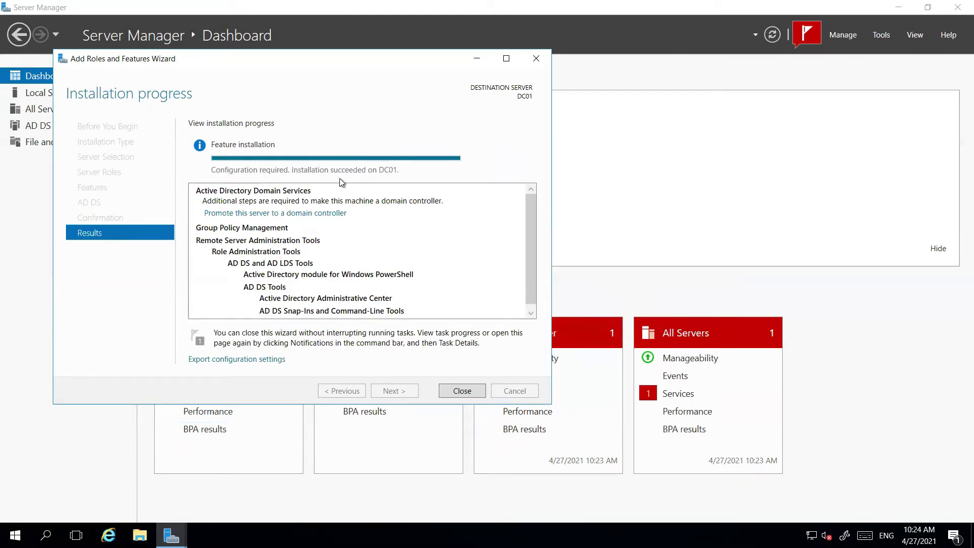
click(461, 391)
click(807, 34)
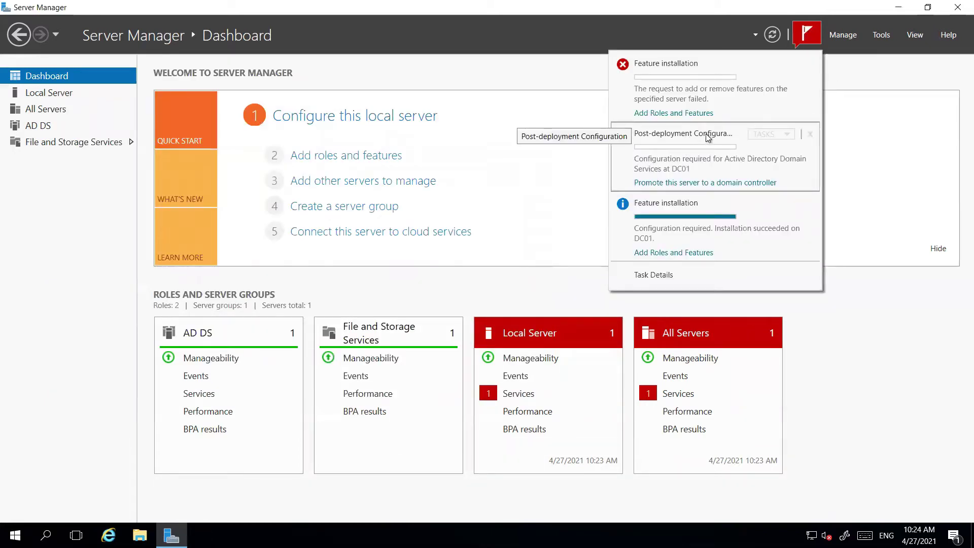
Start promoting DC01 with 'Add a new forest' chosen, then leave the remote session for the Paint diagram
click(685, 183)
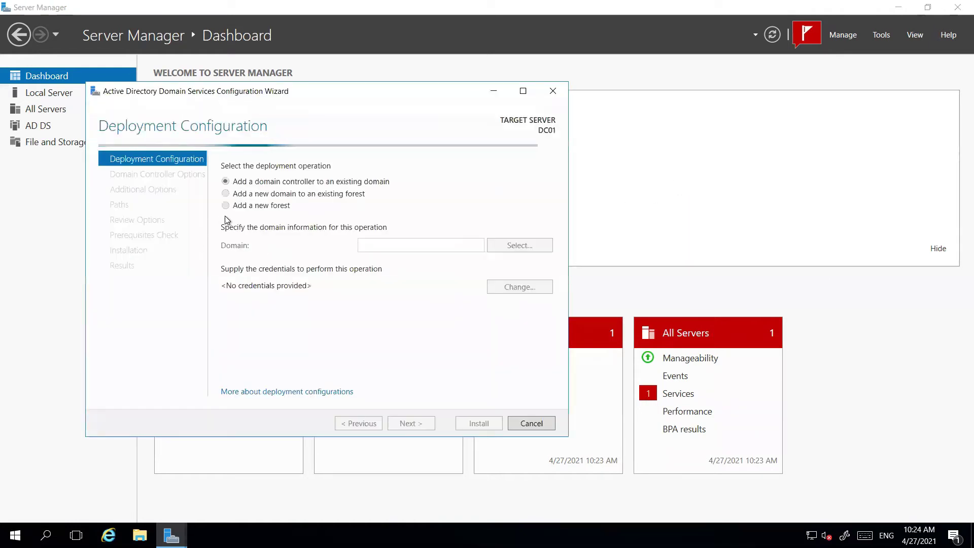
click(227, 206)
click(376, 248)
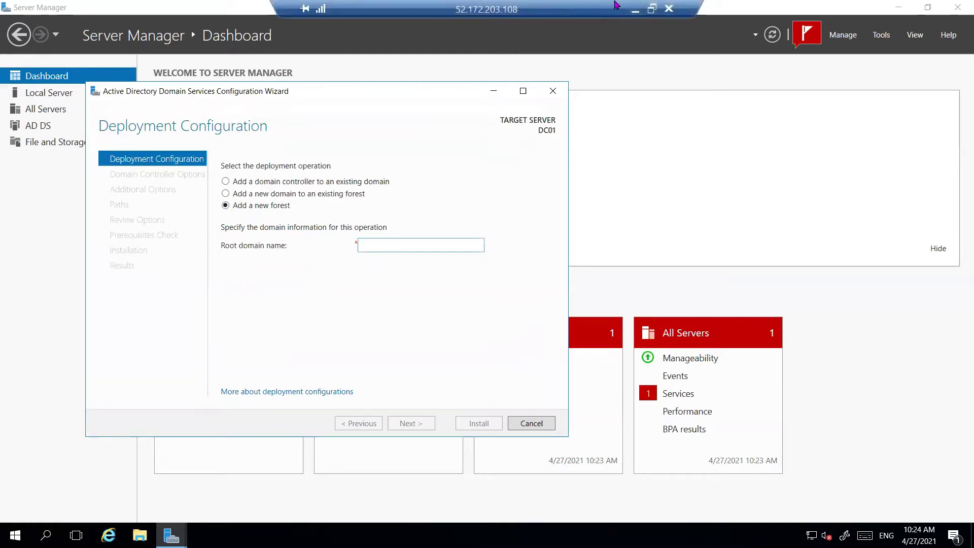
click(636, 10)
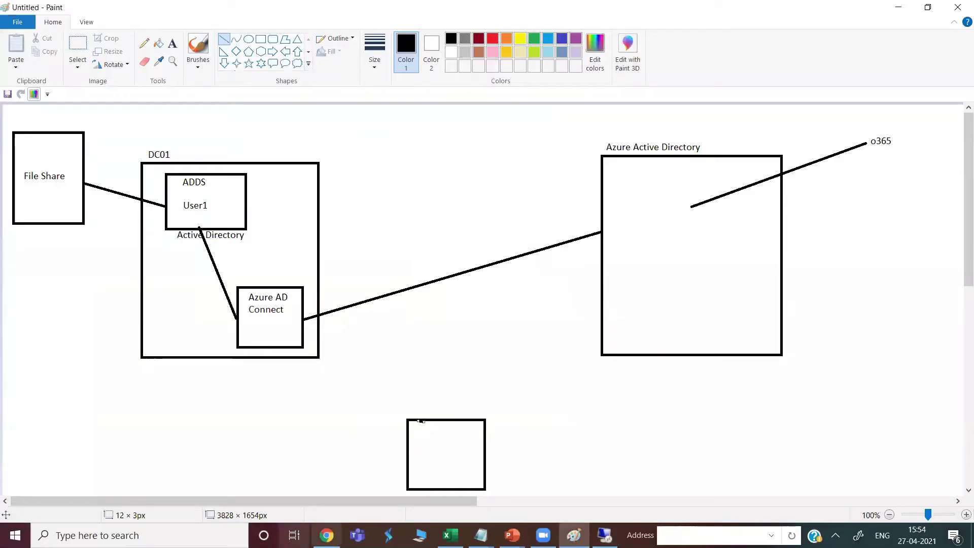
Check Azure AD's Custom domain names showing learninghubtech.in verified, then return to the DC01 wizard
click(327, 535)
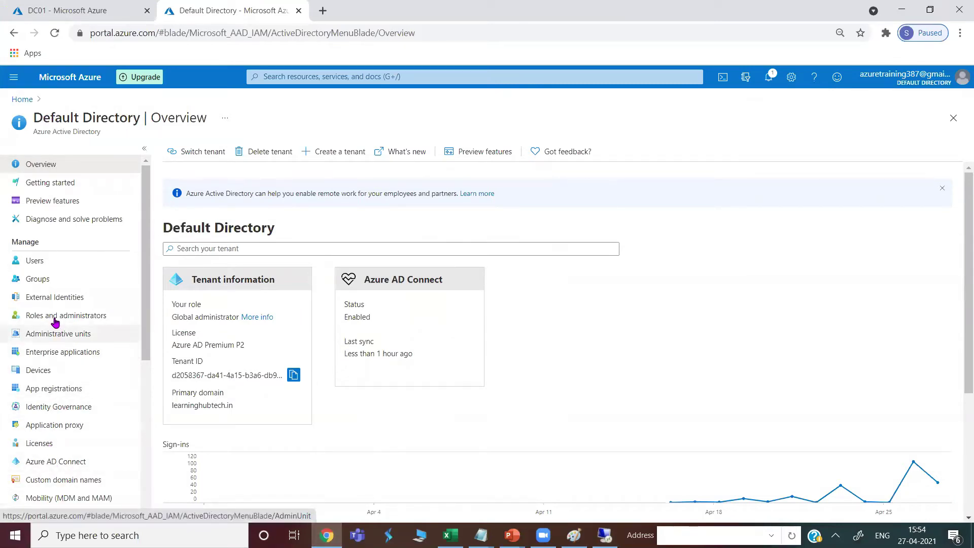
scroll(96, 457, down, 1)
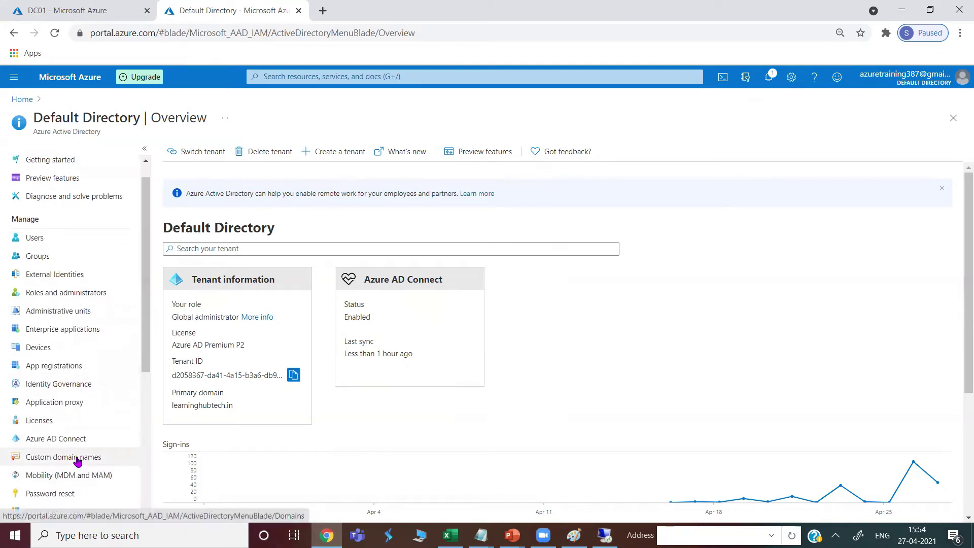
click(70, 459)
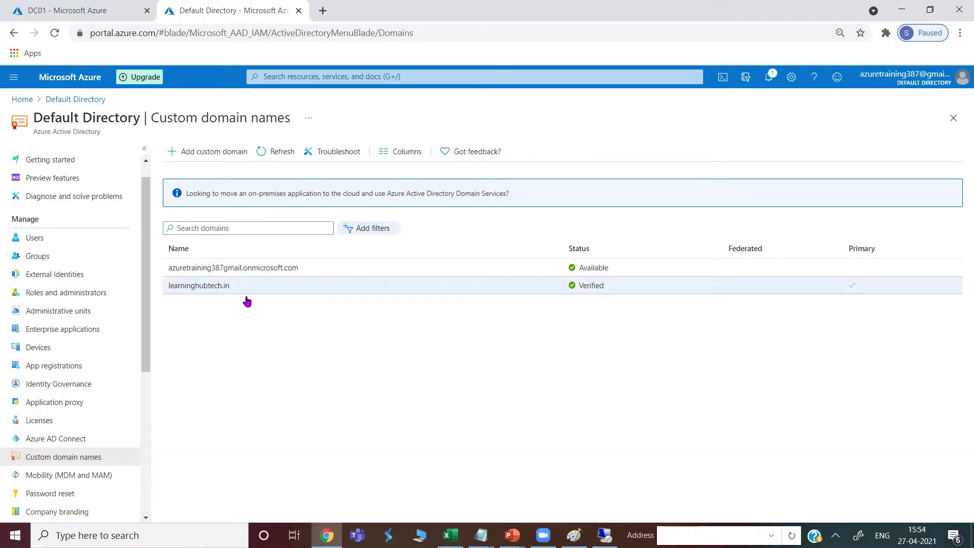
click(605, 535)
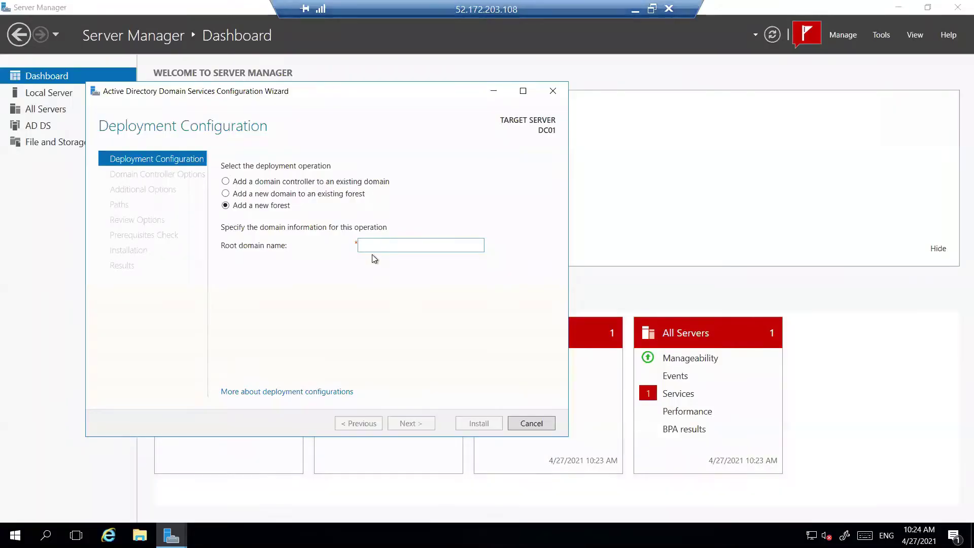
Enter learninghubtech.in as the root domain, set and confirm the DSRM password, and continue to DNS Options
text(learninghubtech.in)
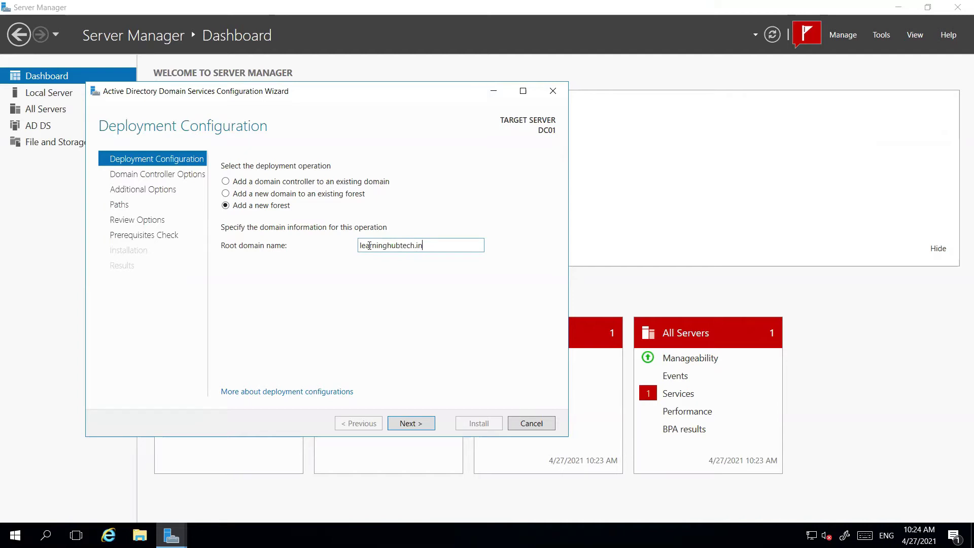
click(406, 424)
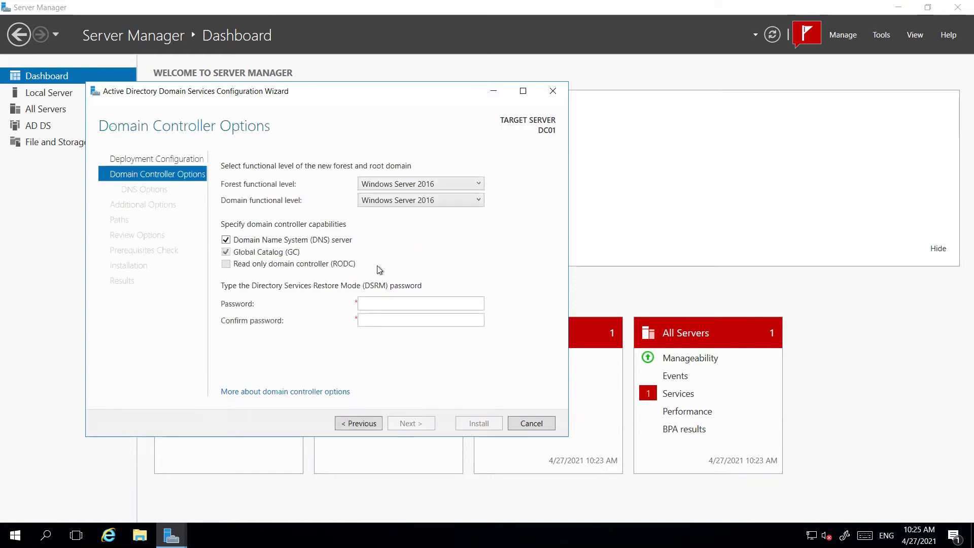
click(376, 303)
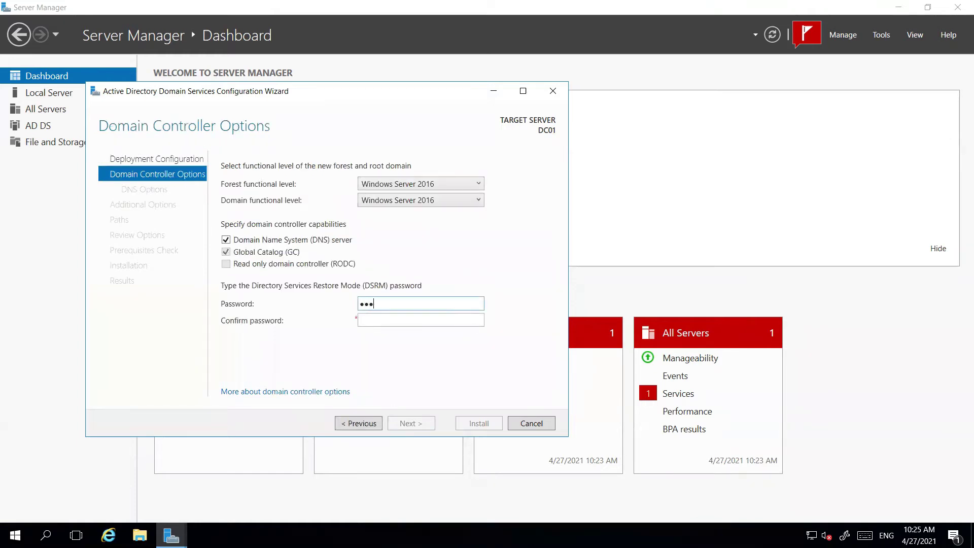
text(ord1)
key(Tab)
text(Passw)
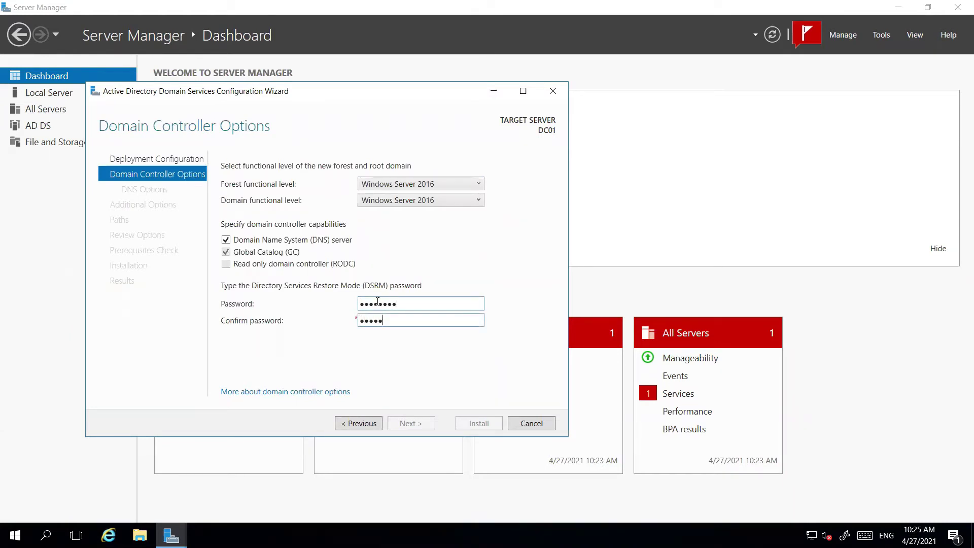
text(ord1)
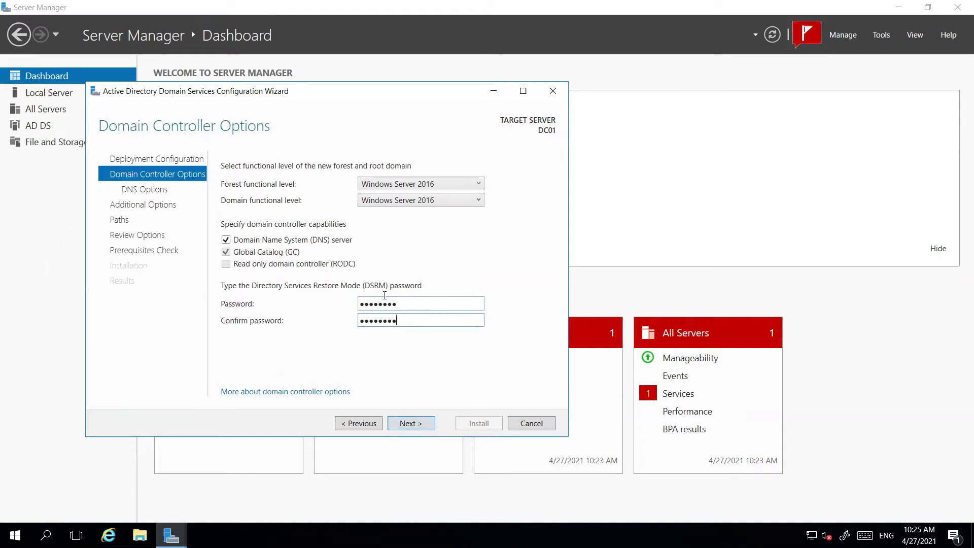
click(419, 429)
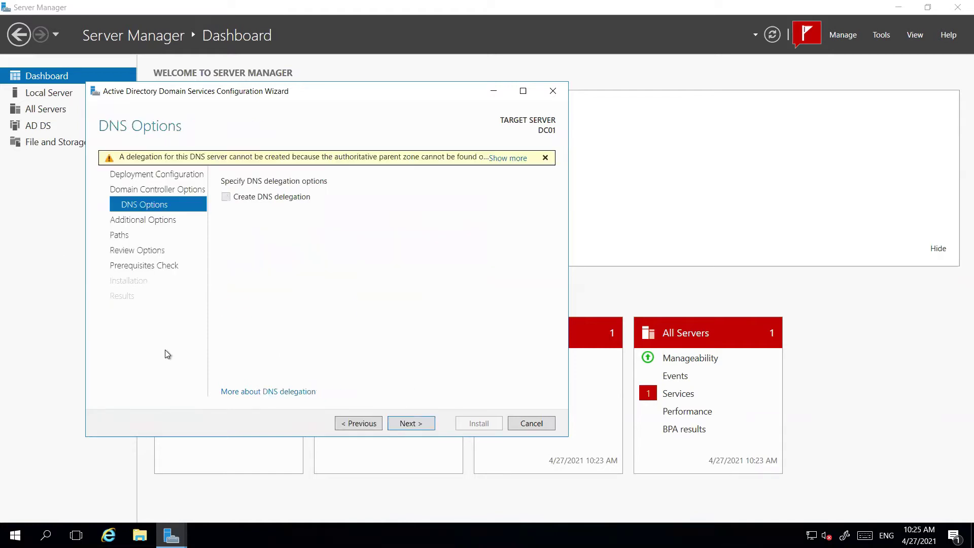
Keep NetBIOS name LEARNINGHUBTECH and the default AD DS paths until all prerequisite checks pass
click(404, 424)
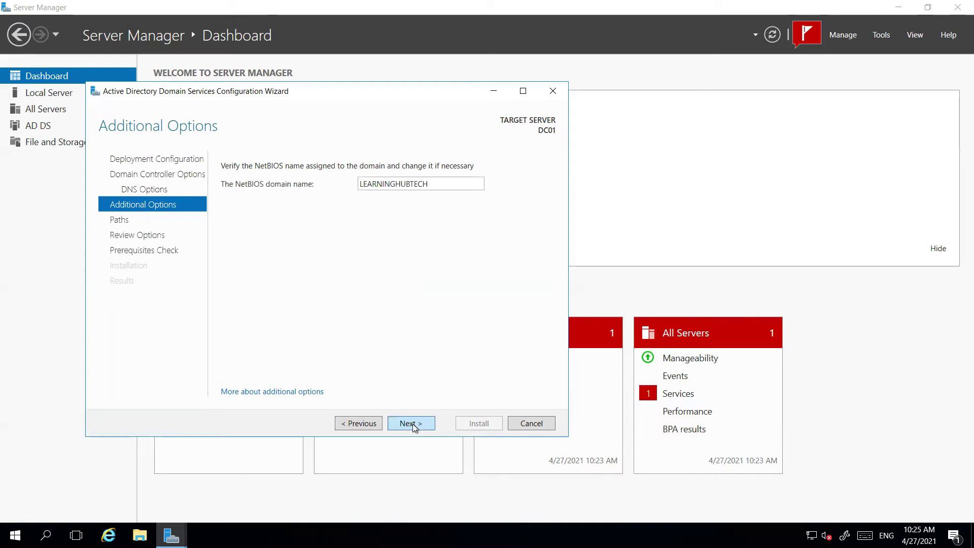
click(412, 424)
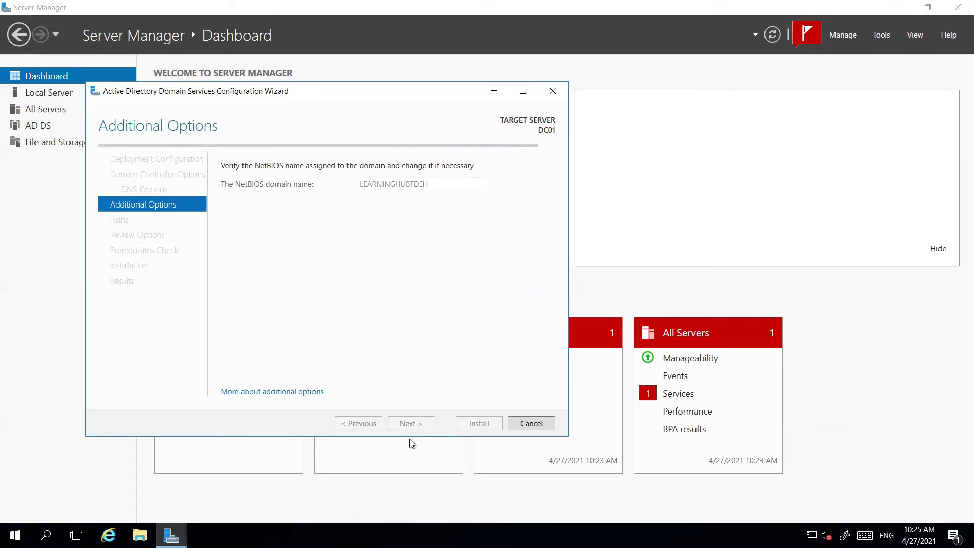
click(410, 440)
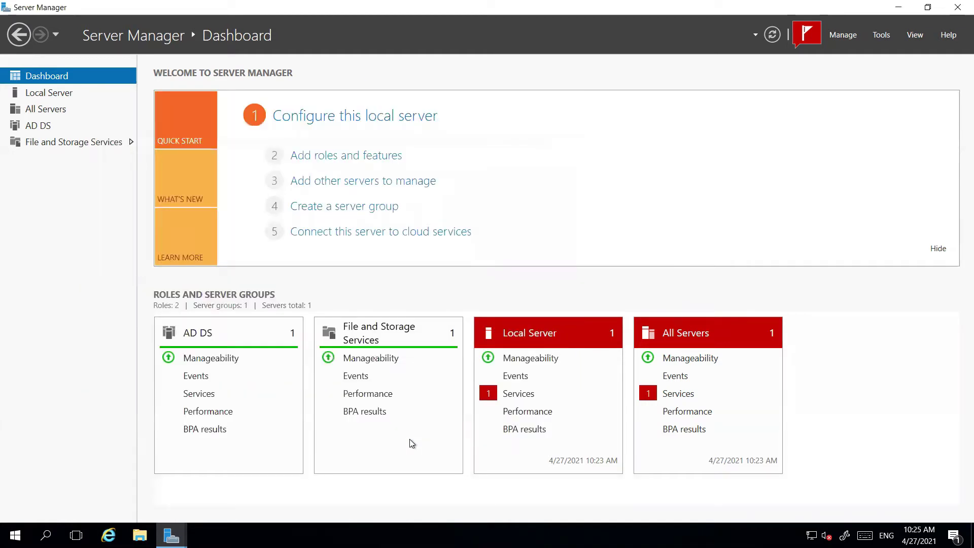
mouse_move(171, 536)
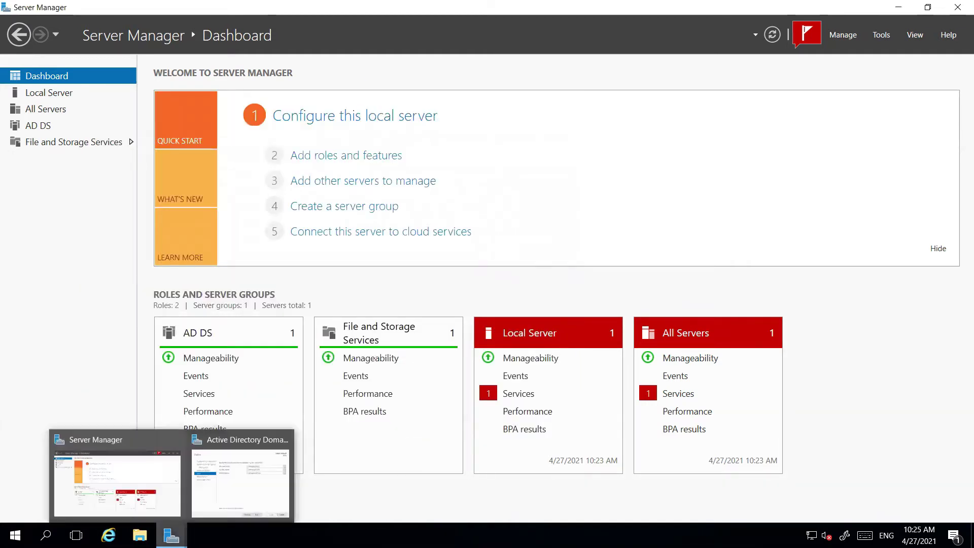
click(222, 502)
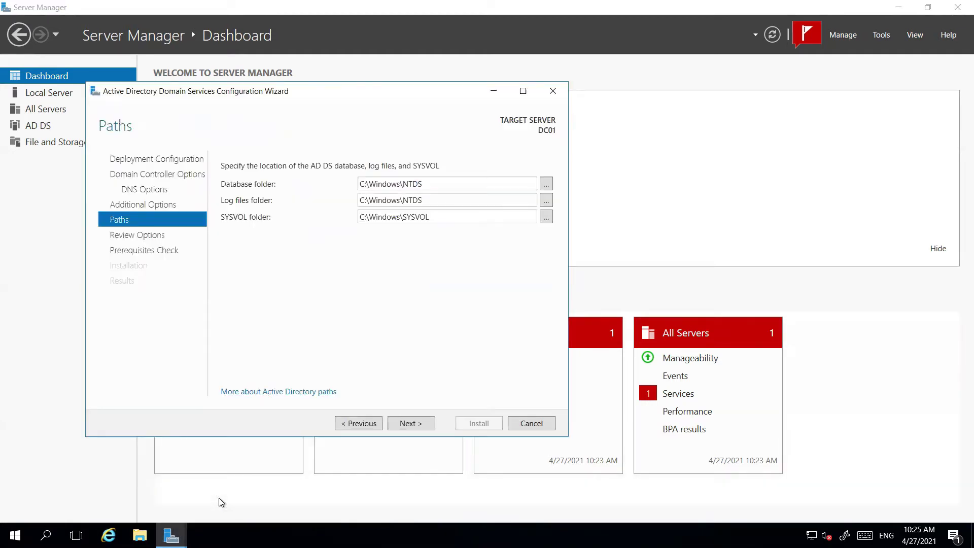
click(406, 429)
click(410, 424)
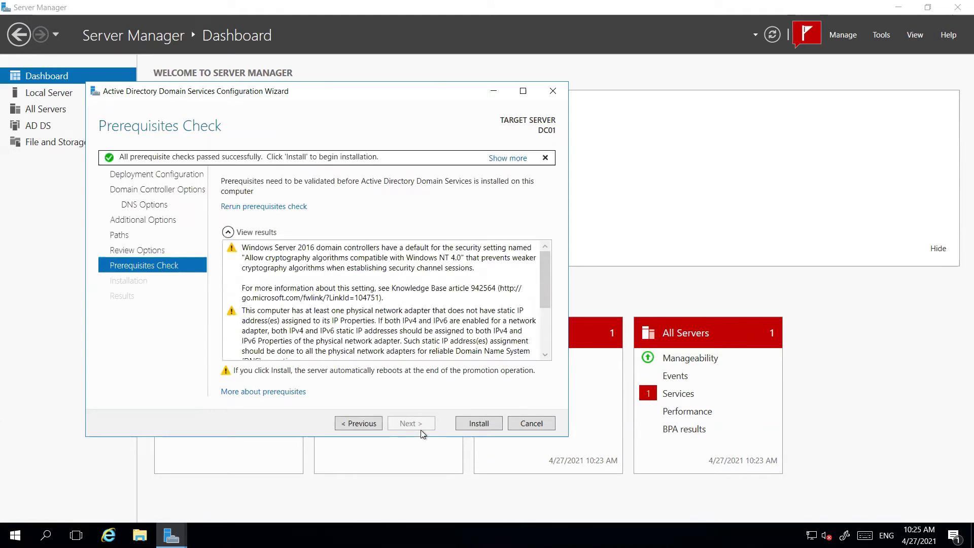
Begin the AD DS installation on DC01 and minimize the Remote Desktop session
click(473, 425)
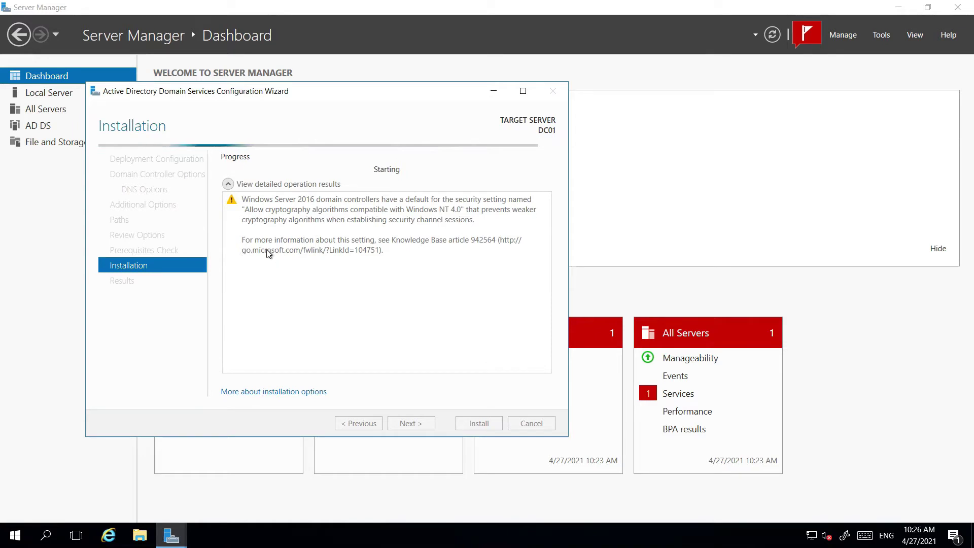
mouse_move(594, 1)
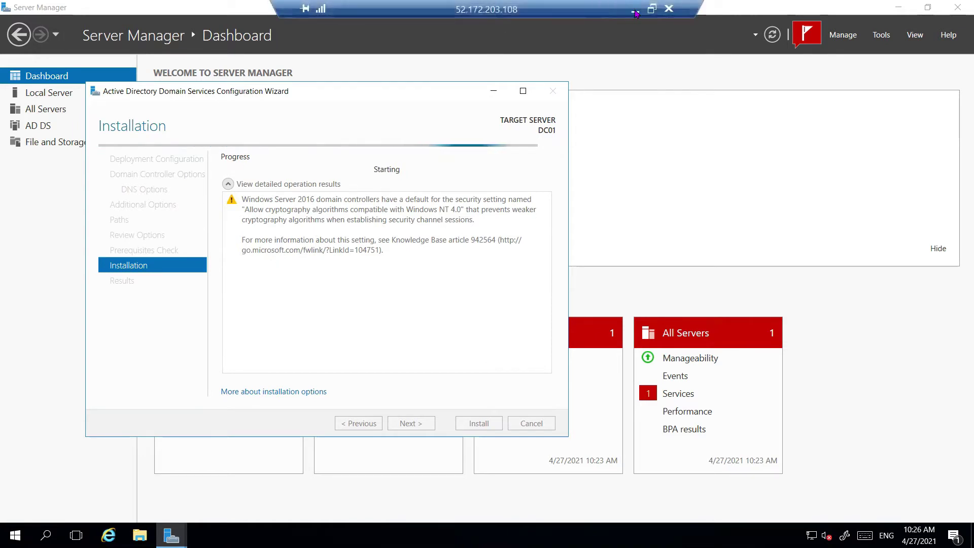
click(637, 9)
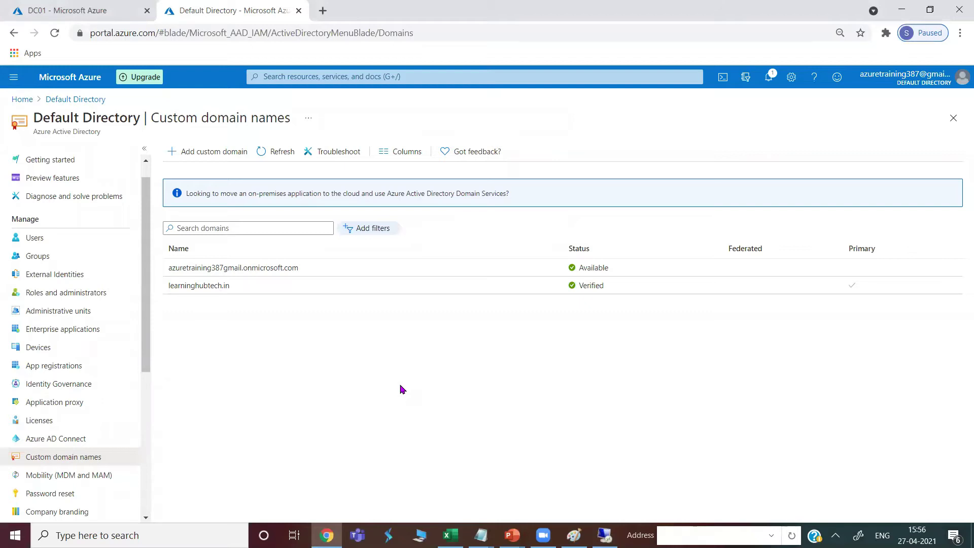
Bring the Microsoft Paint hybrid identity diagram to the front
click(574, 536)
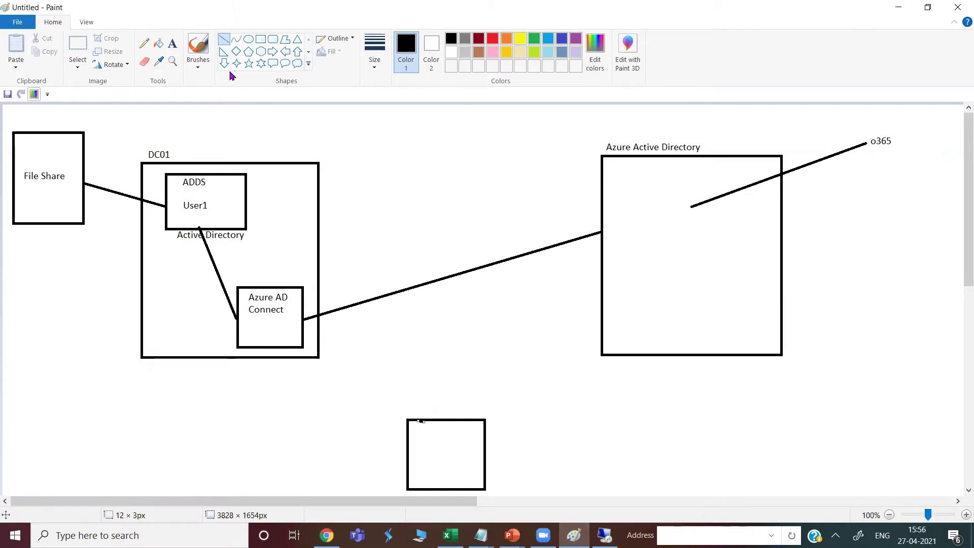
Place the one-line label 'azureadmin (Global Administrator role)' above the Azure AD Connect link
click(172, 43)
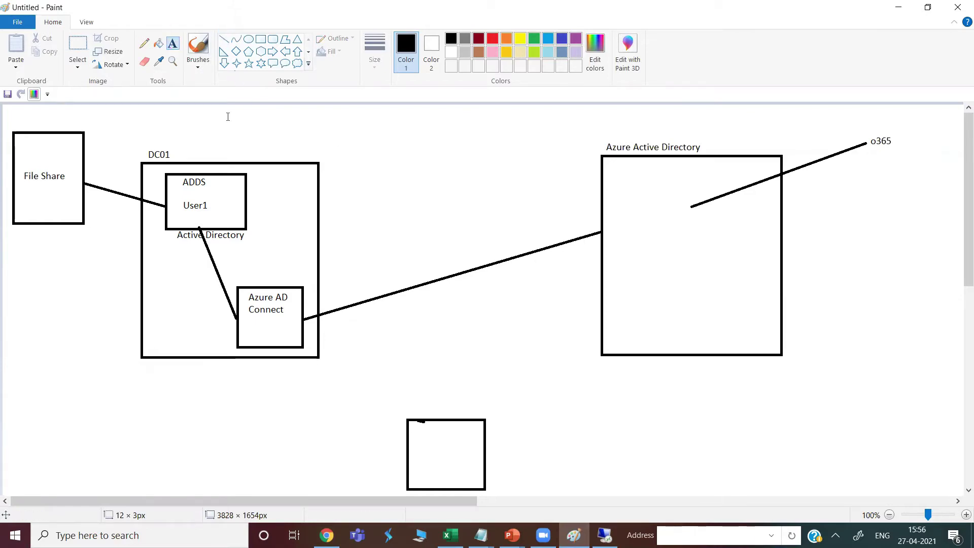
click(396, 263)
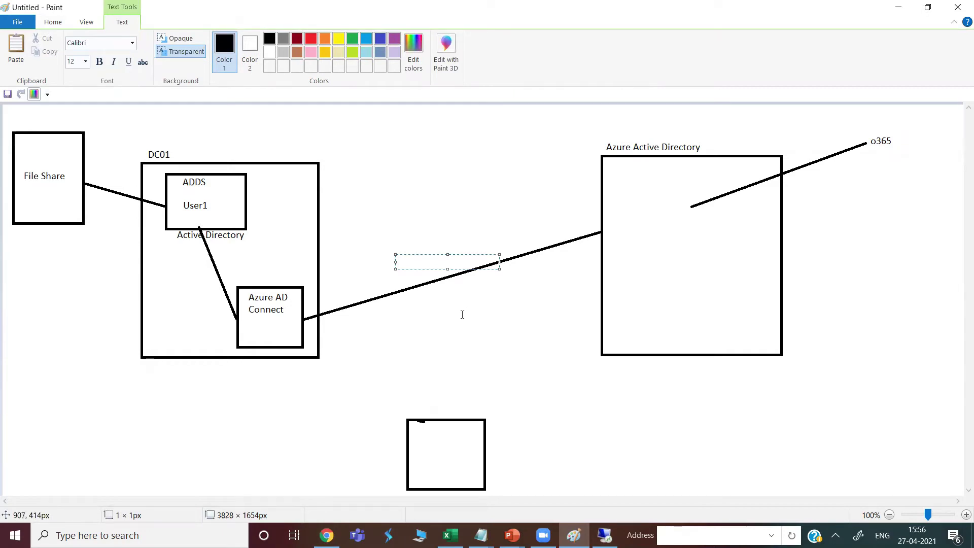
text(azureadmin (G)
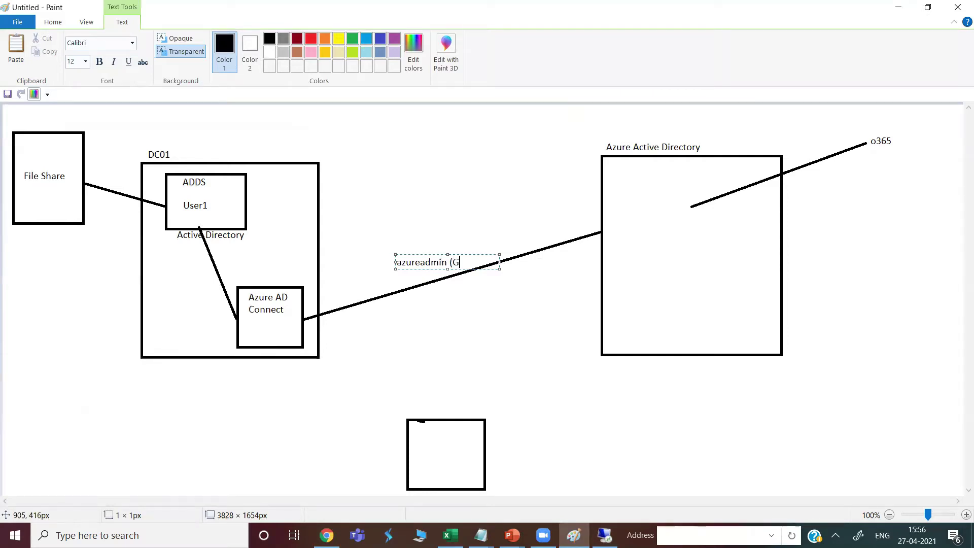
text(lobal Administrator role)
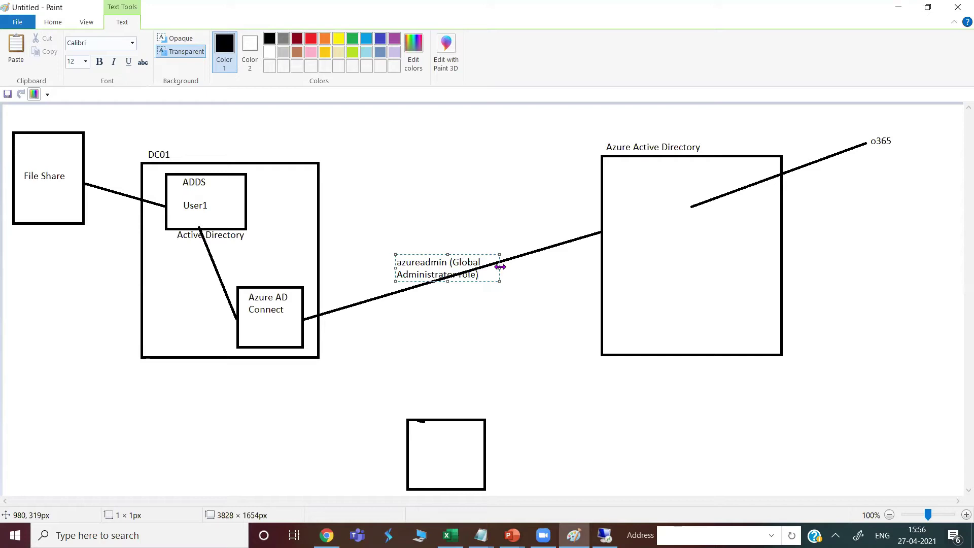
drag(501, 267, 612, 268)
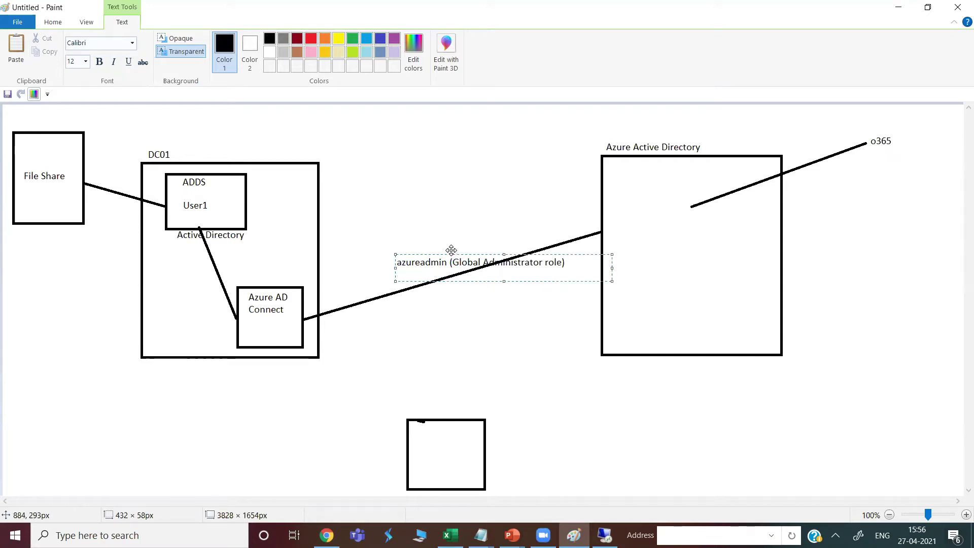
drag(451, 250, 437, 227)
click(498, 330)
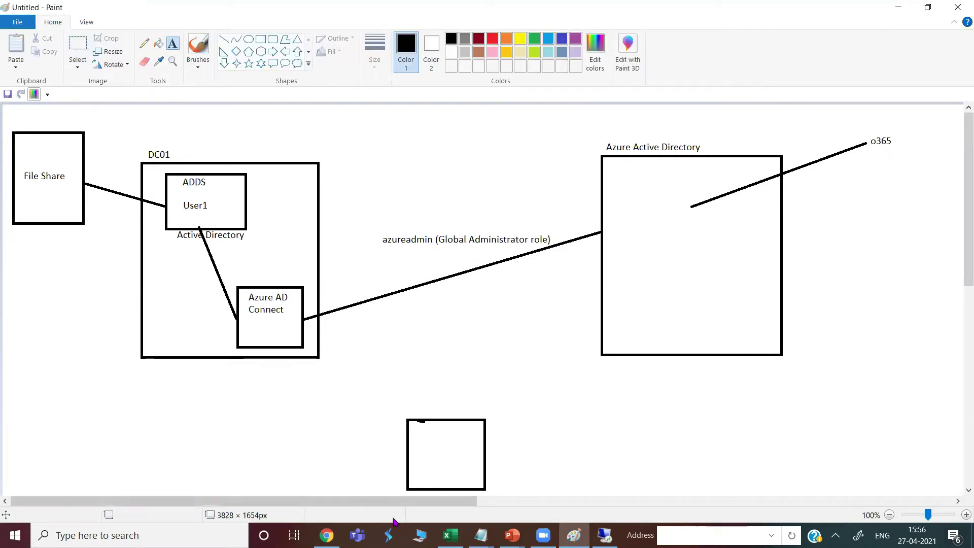
key(alt+Tab)
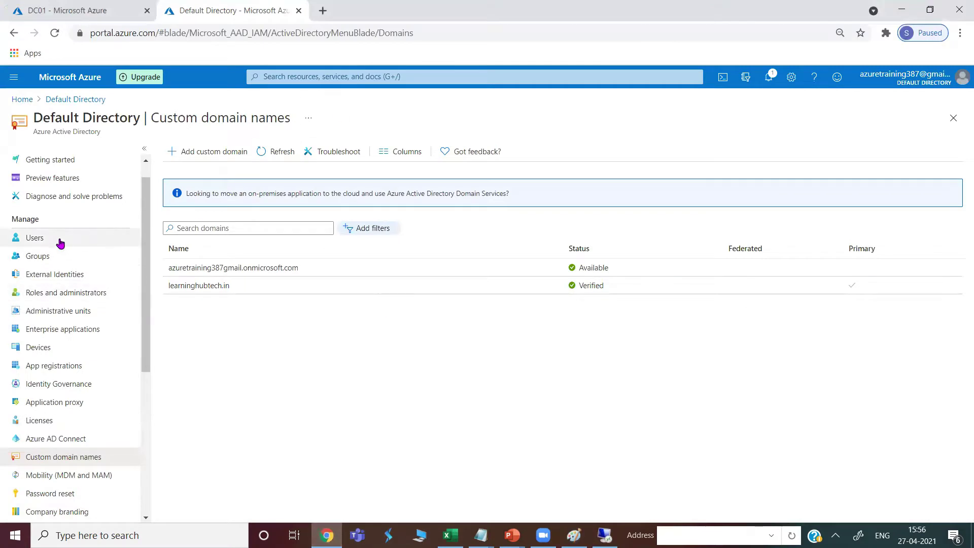
Start a new directory user with user name and display name azureadmin
click(57, 239)
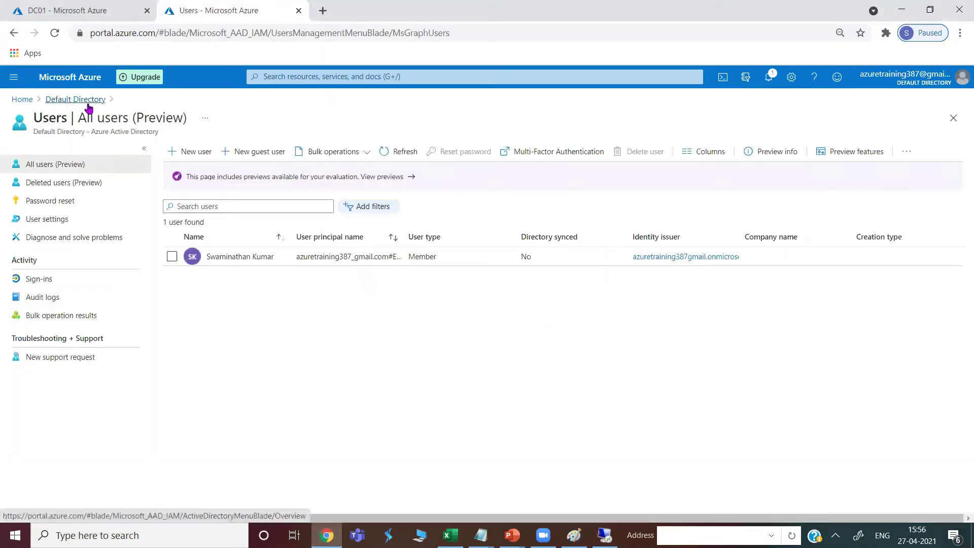
click(183, 151)
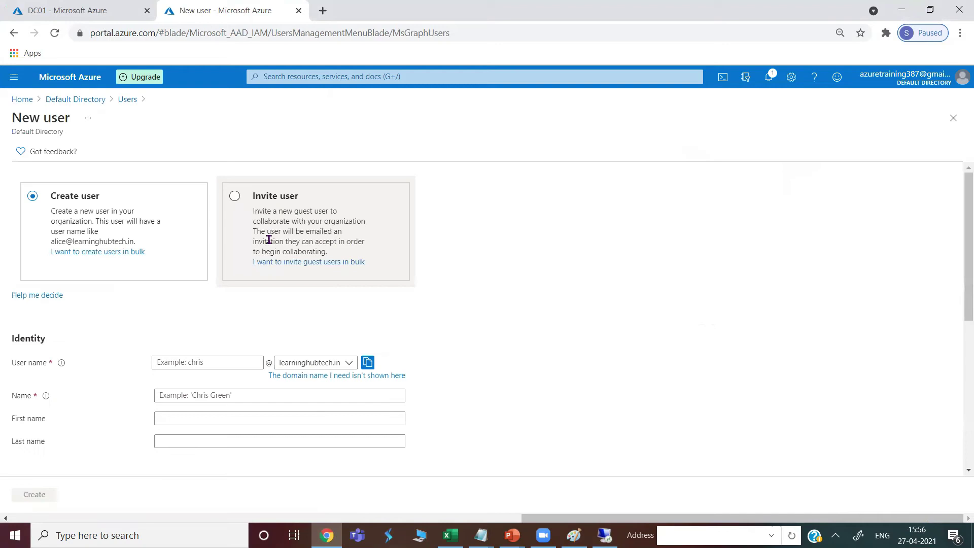
click(183, 360)
text(azureadmin)
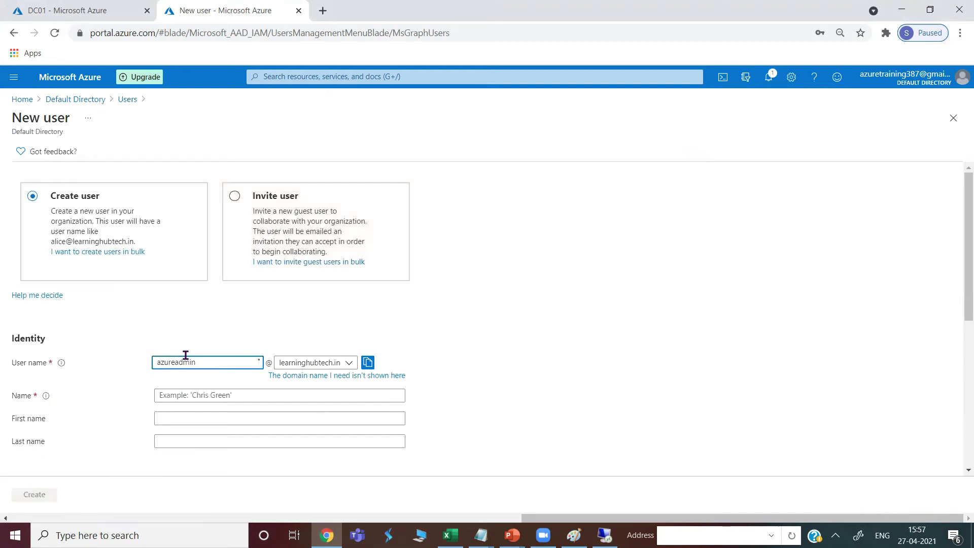
key(Tab)
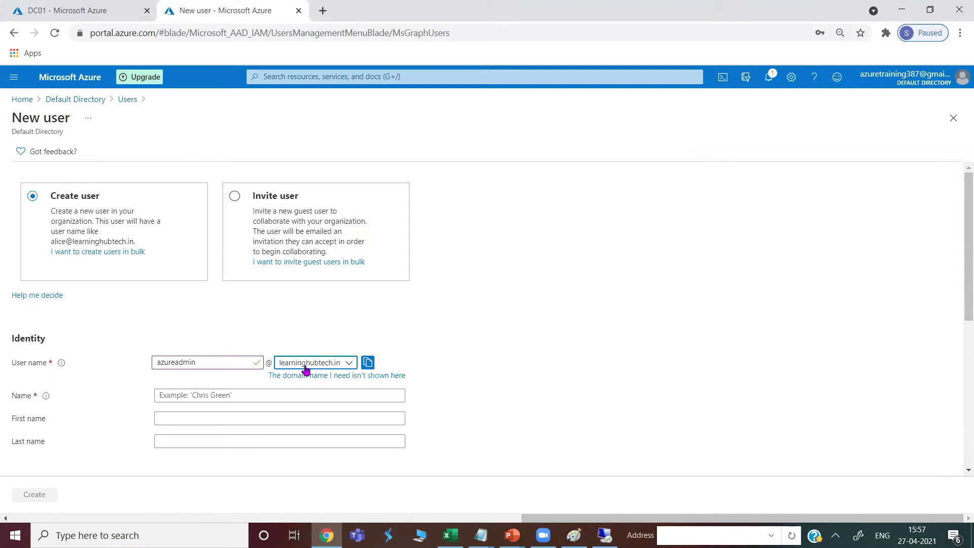
click(184, 396)
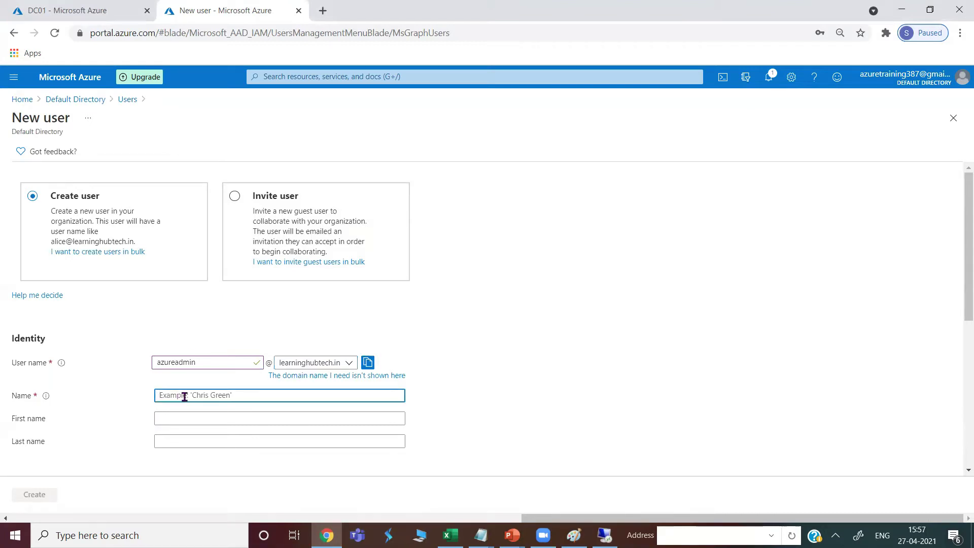
text(azureadmin)
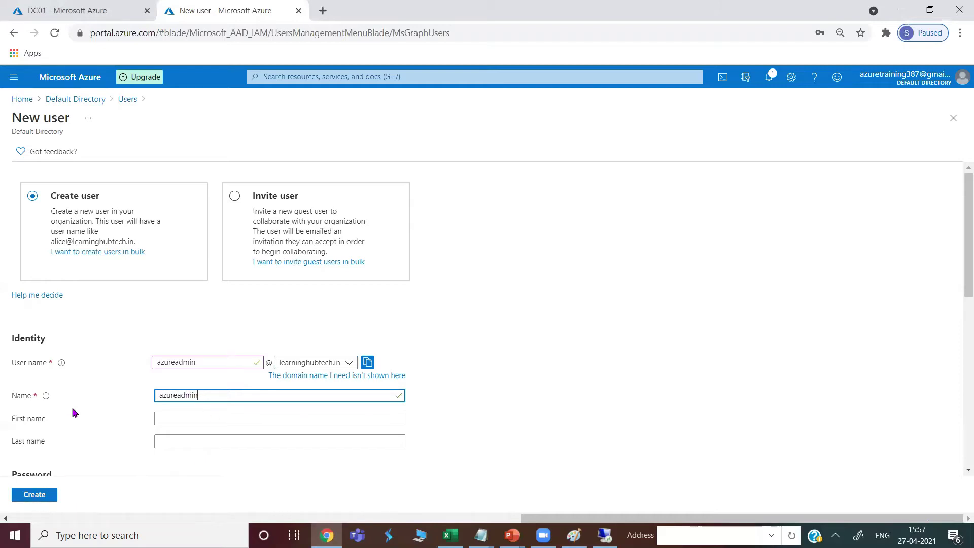
Give the user a self-chosen initial password and create it
scroll(75, 413, down, 3)
click(158, 386)
click(172, 412)
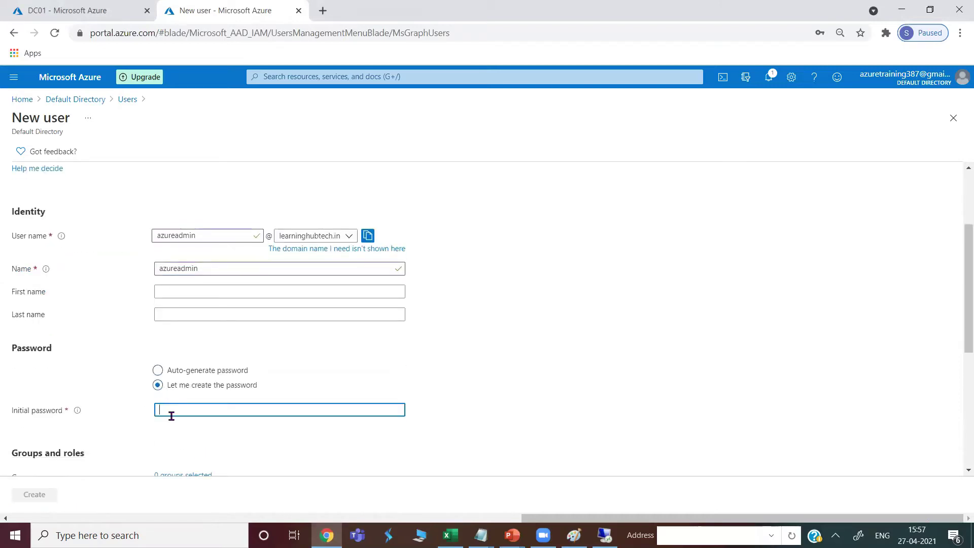
text(•••)
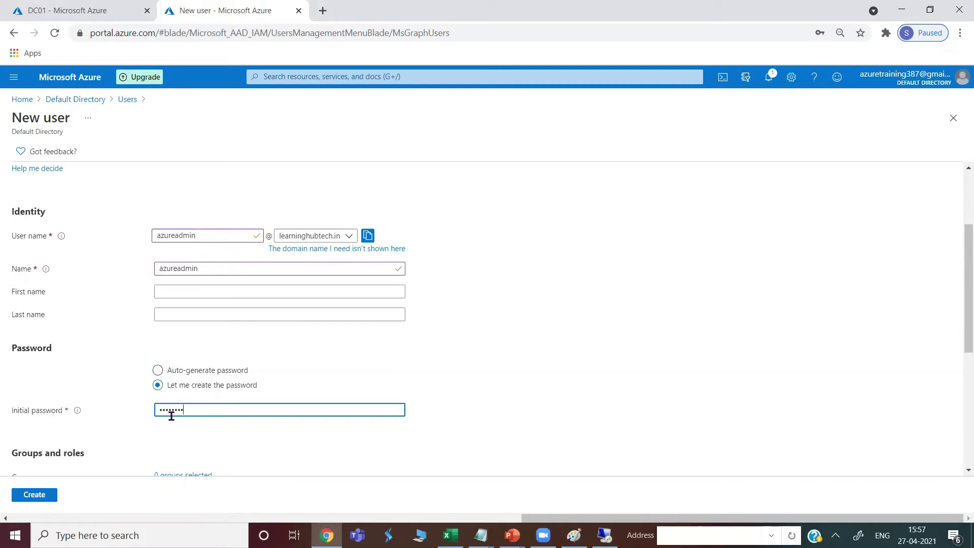
scroll(172, 415, down, 3)
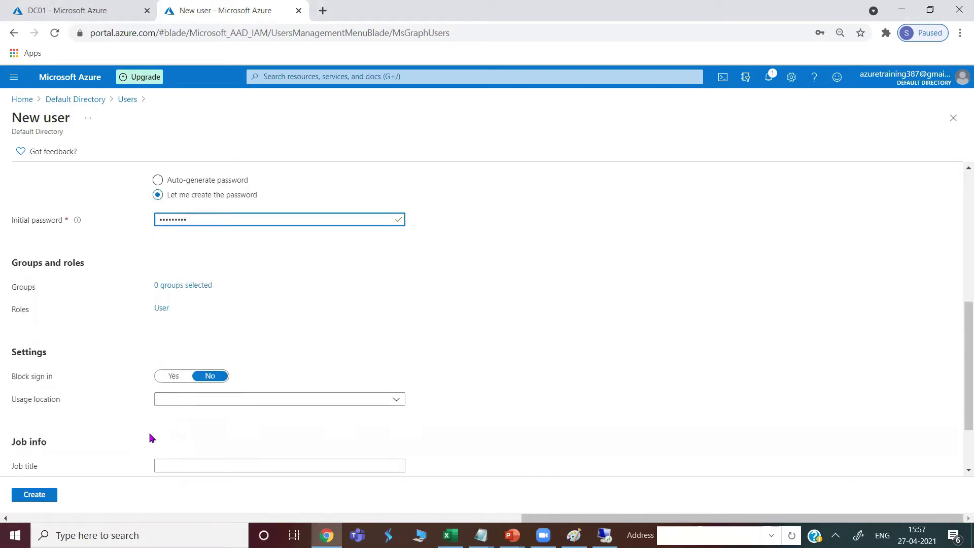
scroll(151, 438, down, 2)
click(32, 494)
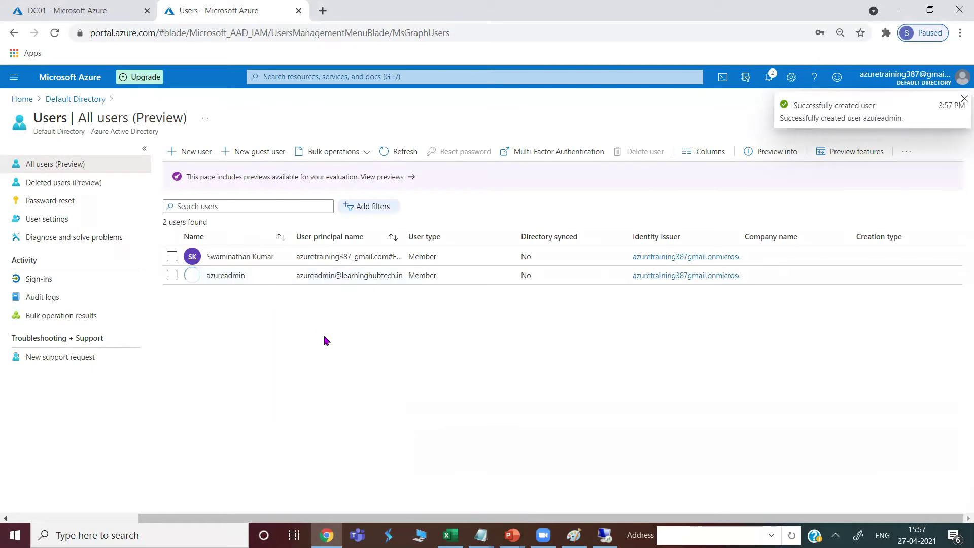
Open azureadmin's Assigned roles and start a new role assignment
click(172, 276)
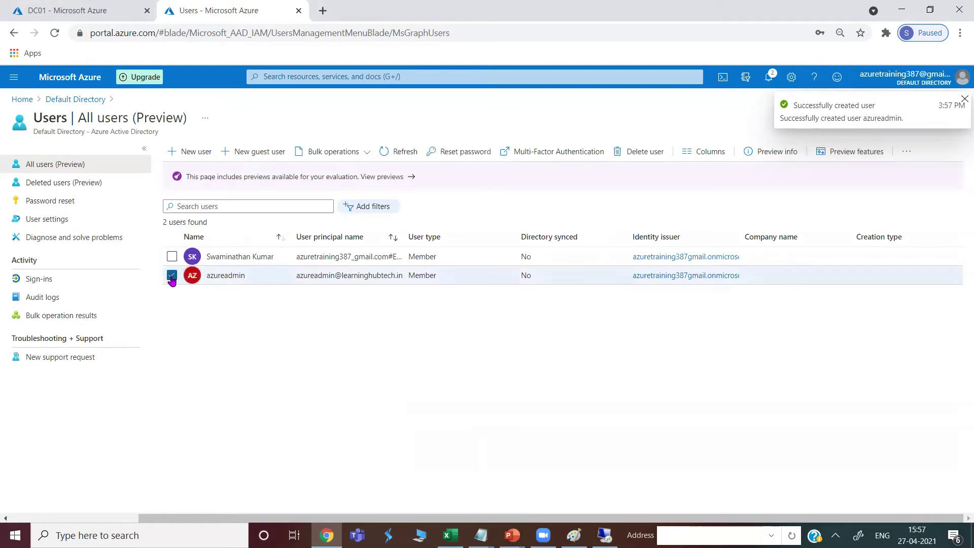
double_click(215, 277)
double_click(220, 276)
click(172, 277)
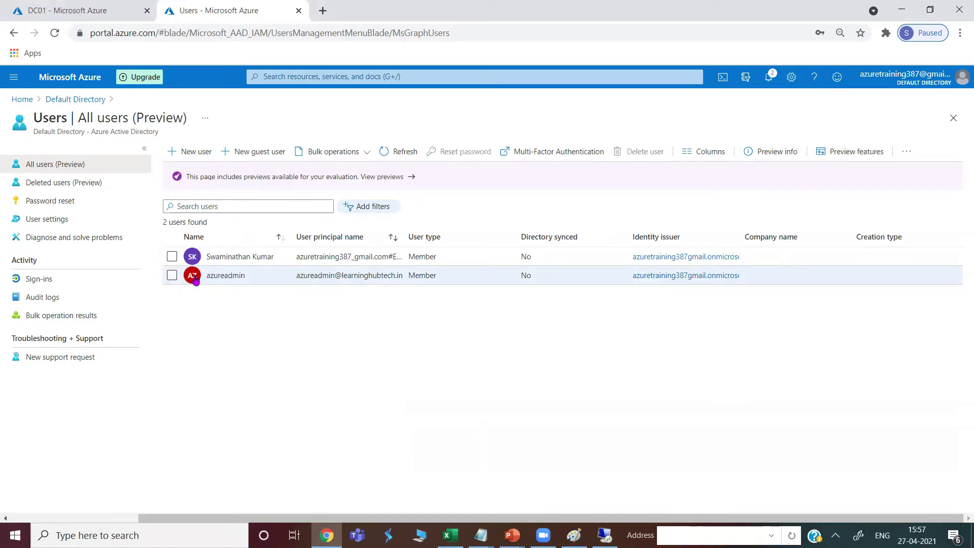
click(225, 276)
click(48, 225)
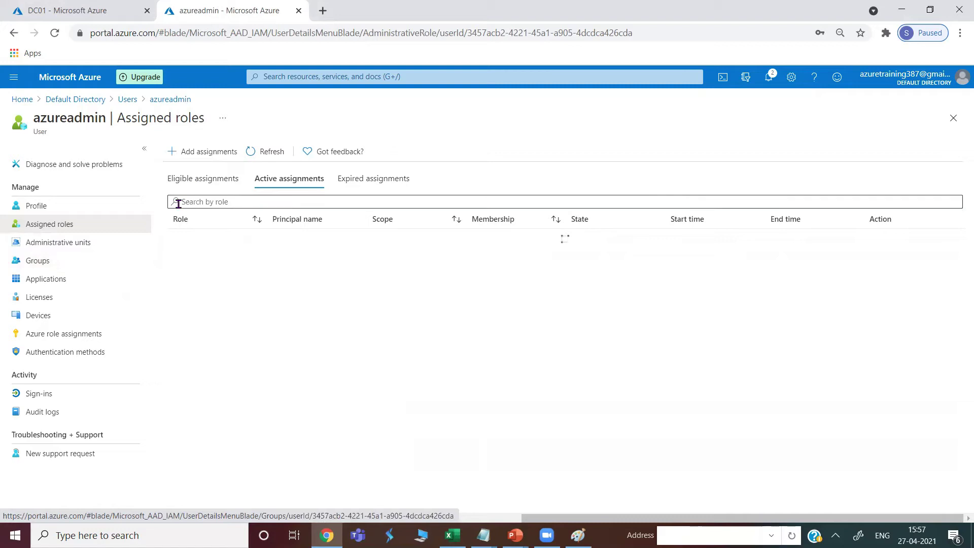
click(200, 152)
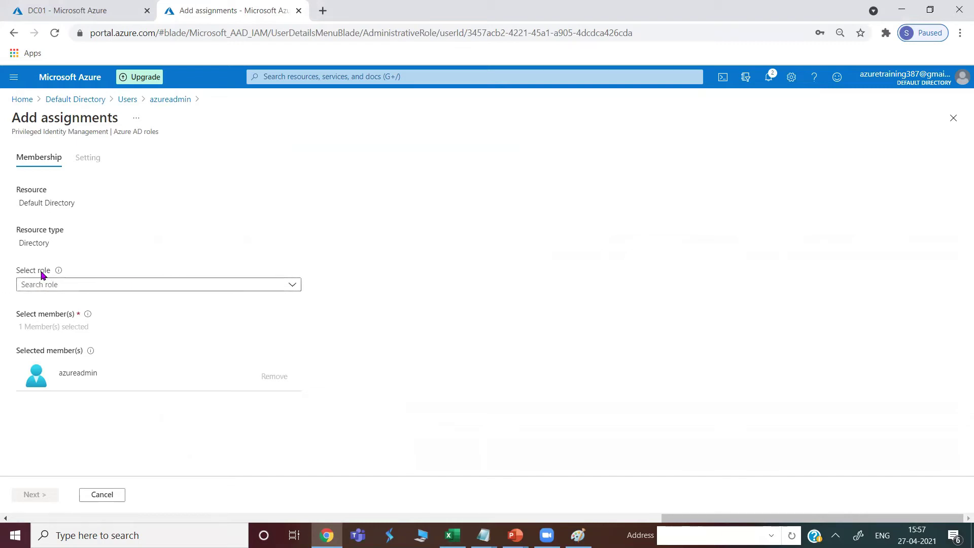
Assign Global Administrator to azureadmin as an active assignment with a justification
click(71, 284)
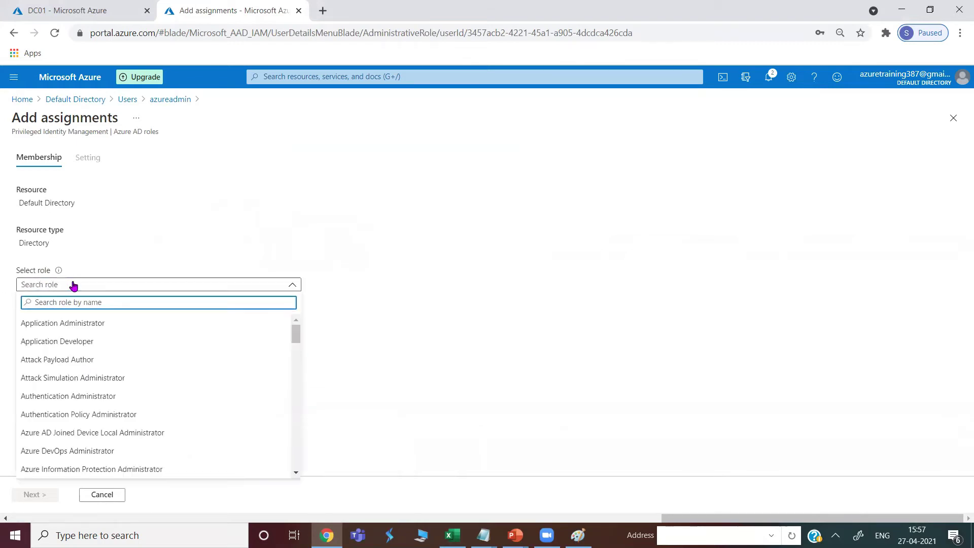
text(global)
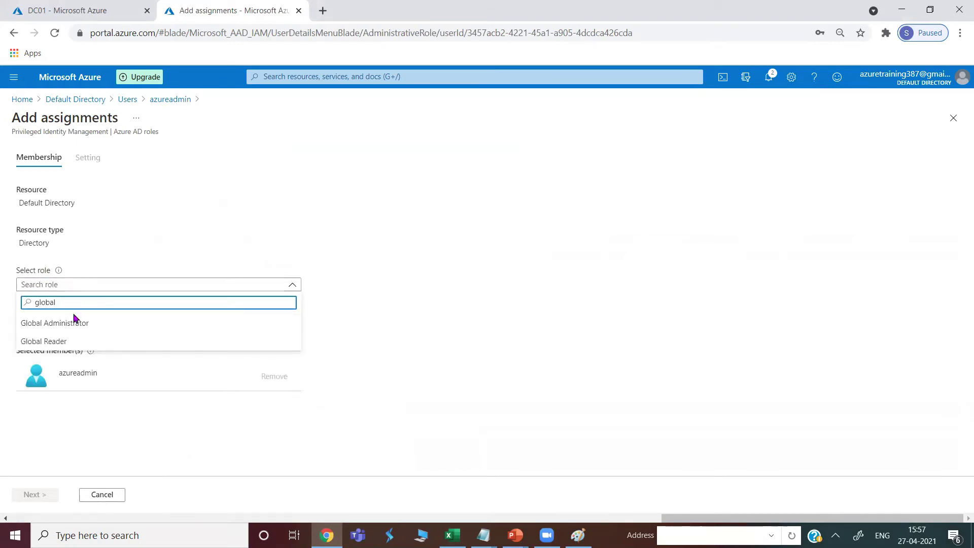
click(74, 323)
click(32, 497)
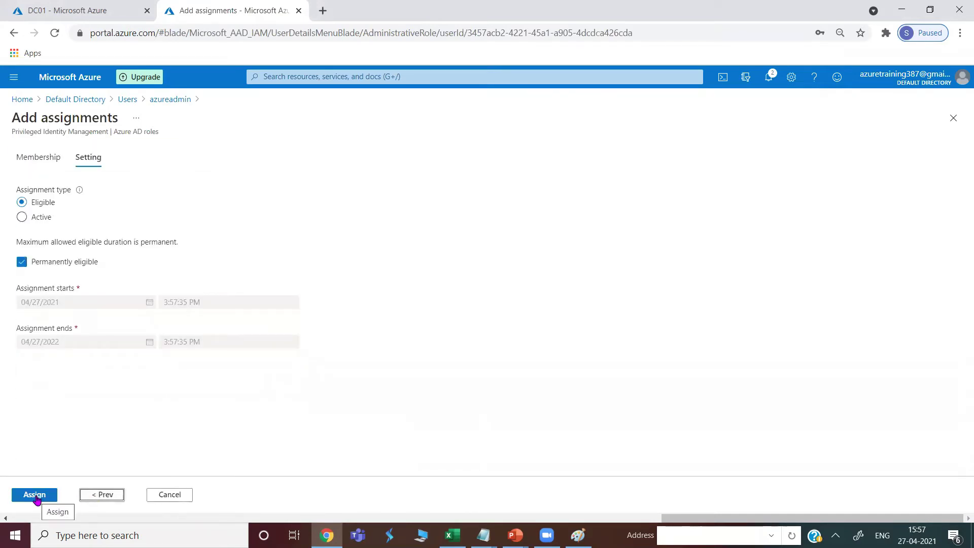
click(23, 218)
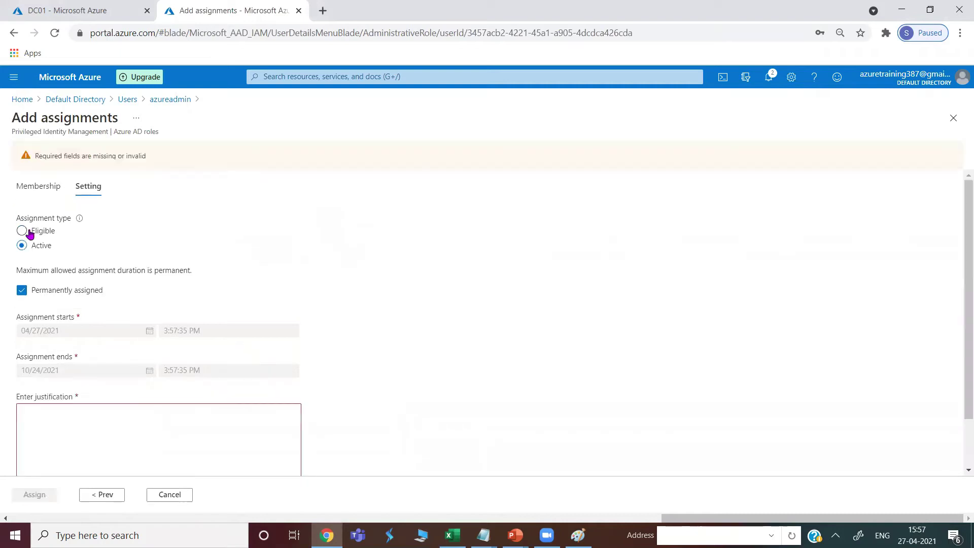
click(63, 429)
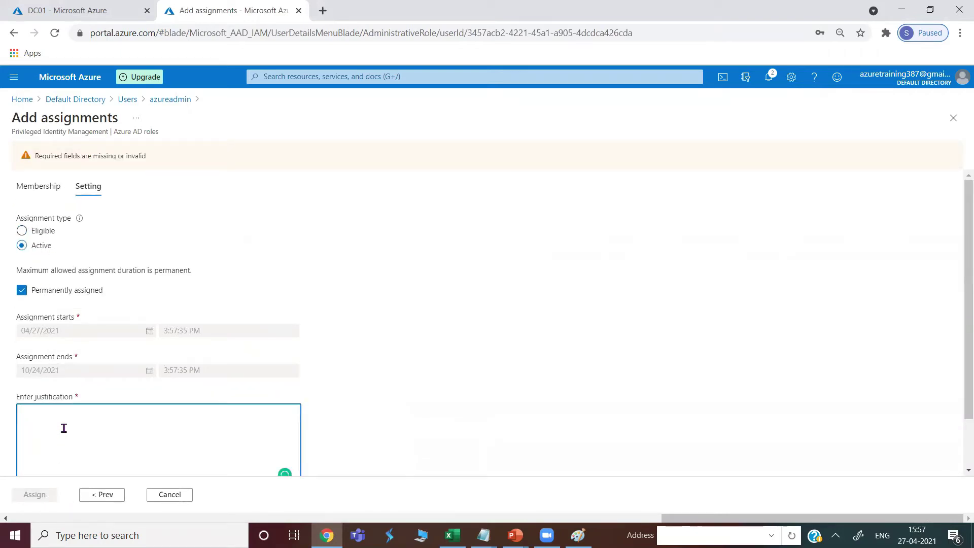
text(role assigned)
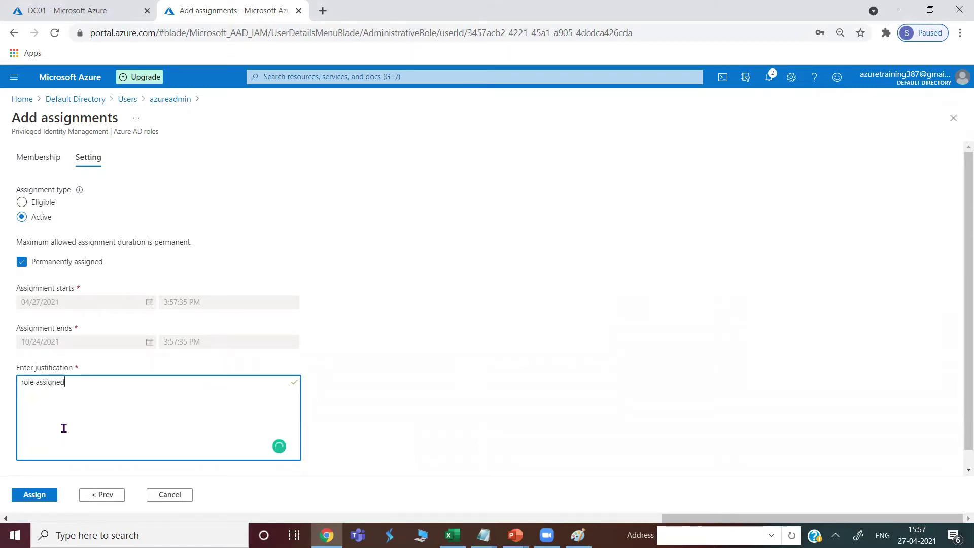
click(36, 495)
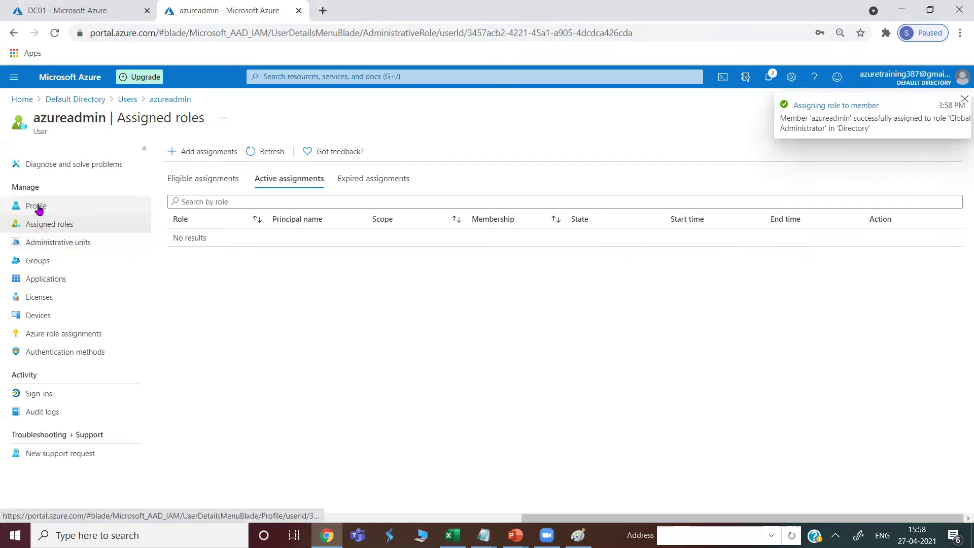
Refresh the role list, copy azureadmin's user principal name, and open a new incognito window
click(264, 152)
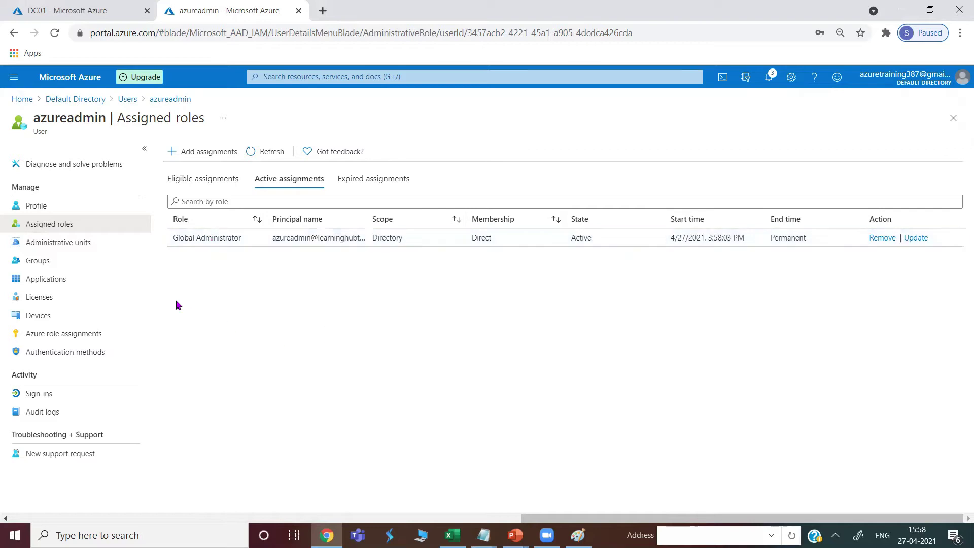
click(45, 207)
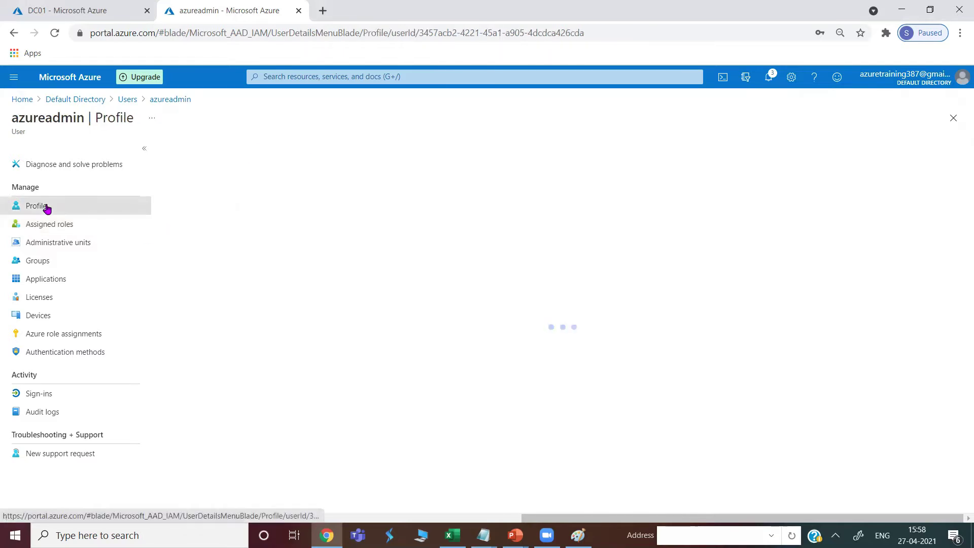
drag(297, 199, 162, 199)
right_click(178, 199)
click(210, 207)
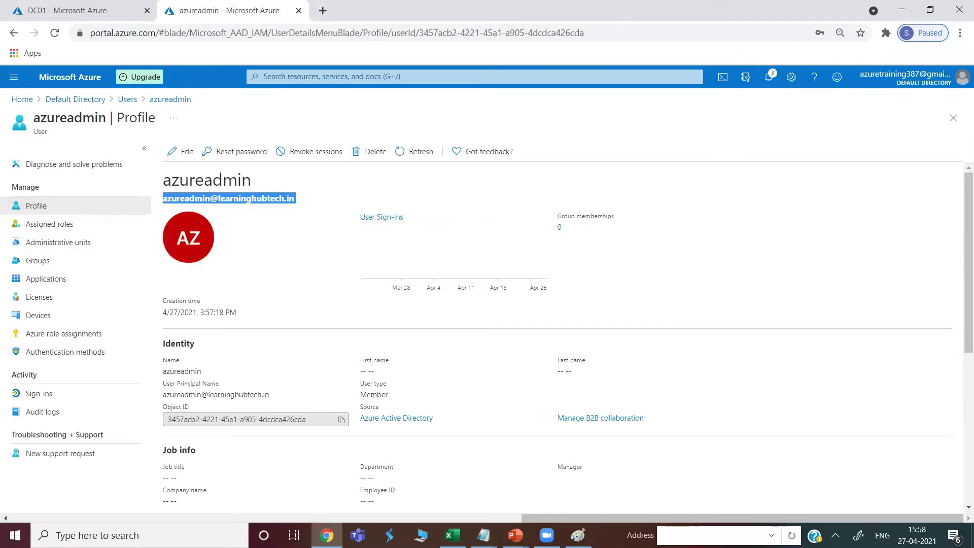
right_click(327, 536)
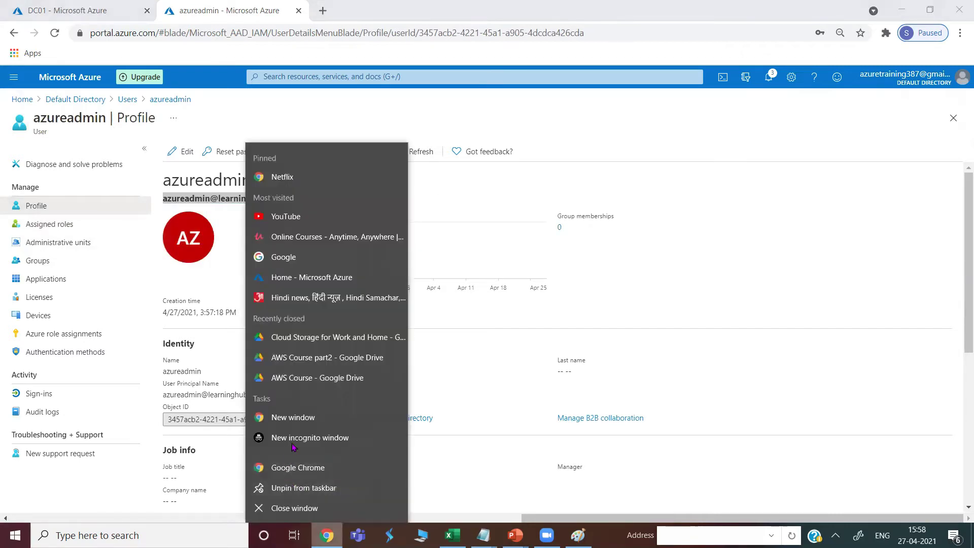
click(299, 438)
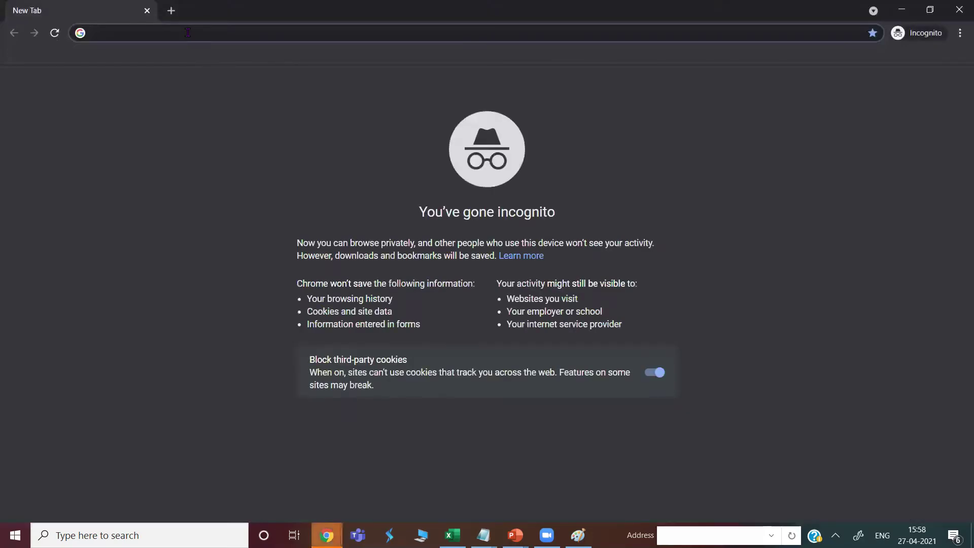
Load the Azure portal and sign in as azureadmin with the temporary password
text(poer)
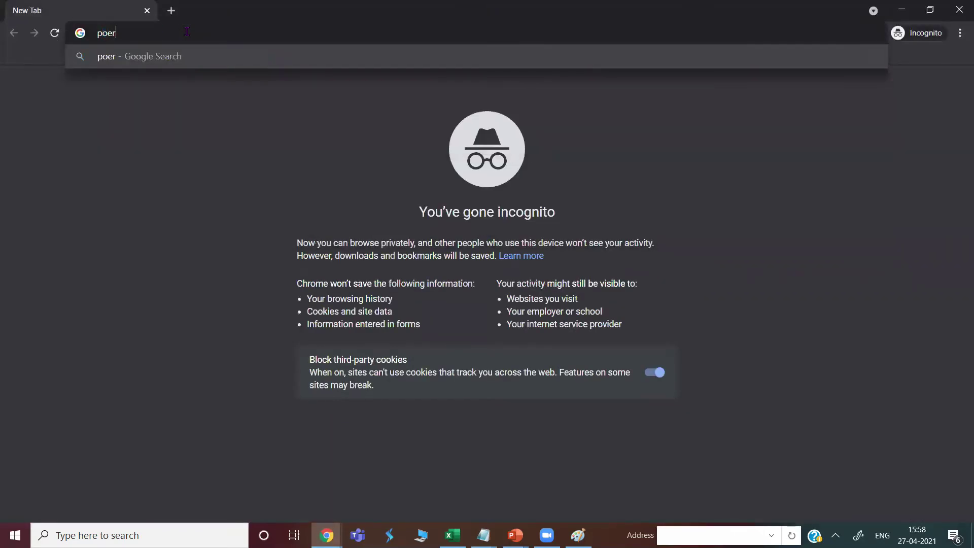
key(BackSpace)
key(BackSpace)
text(rt)
key(Return)
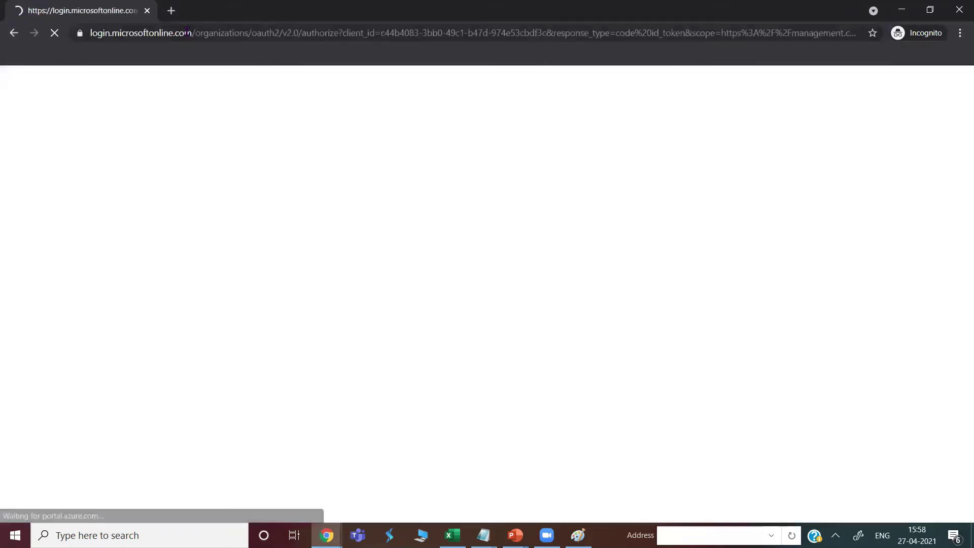
click(407, 247)
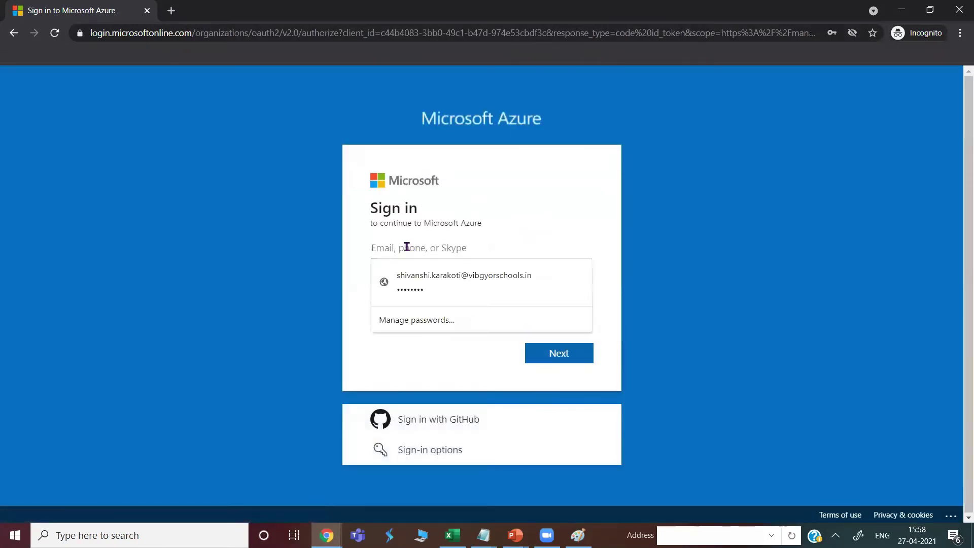
key(ctrl+v)
click(559, 355)
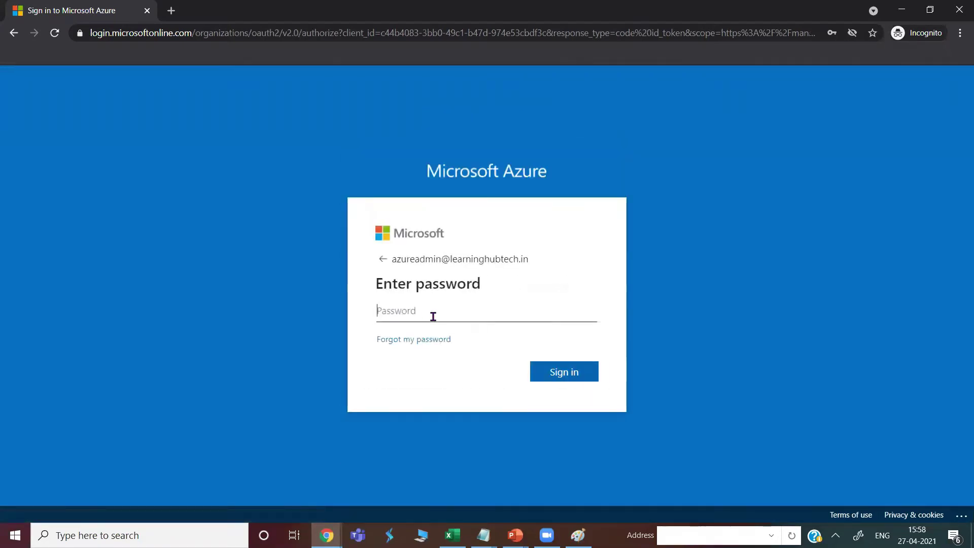
Replace the first-time password by entering the current password and a confirmed new one
text(•••••••••)
key(Return)
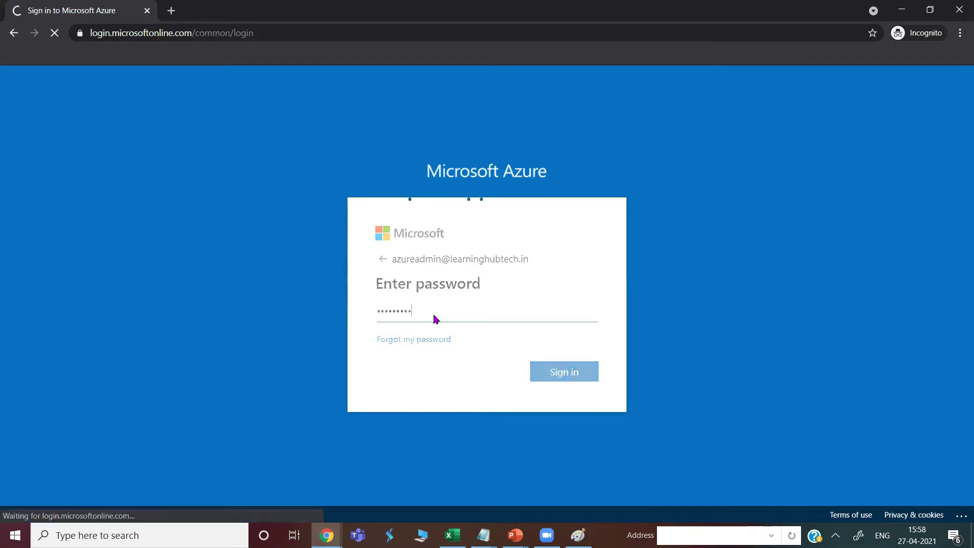
text(••••)
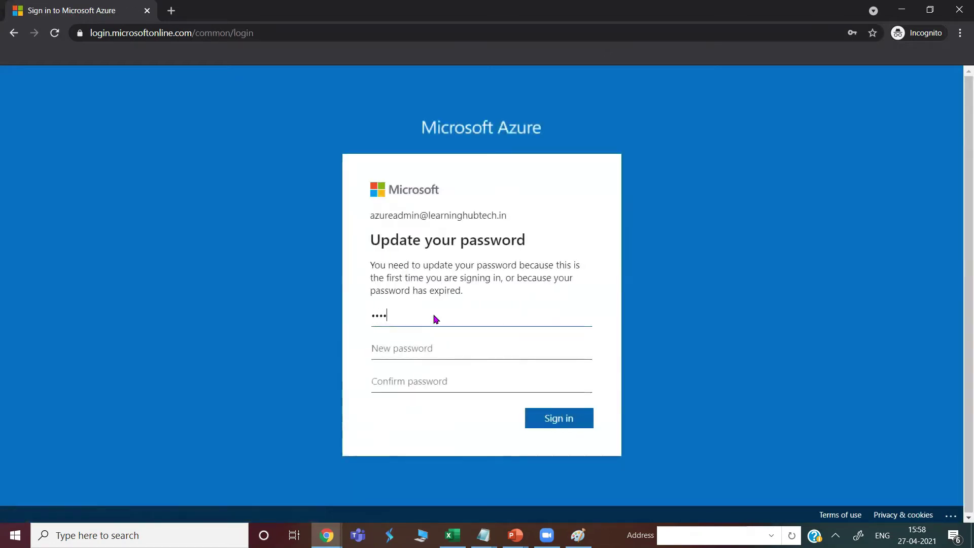
text(••)
key(BackSpace)
key(BackSpace)
key(BackSpace)
key(BackSpace)
key(BackSpace)
key(BackSpace)
text(••••••)
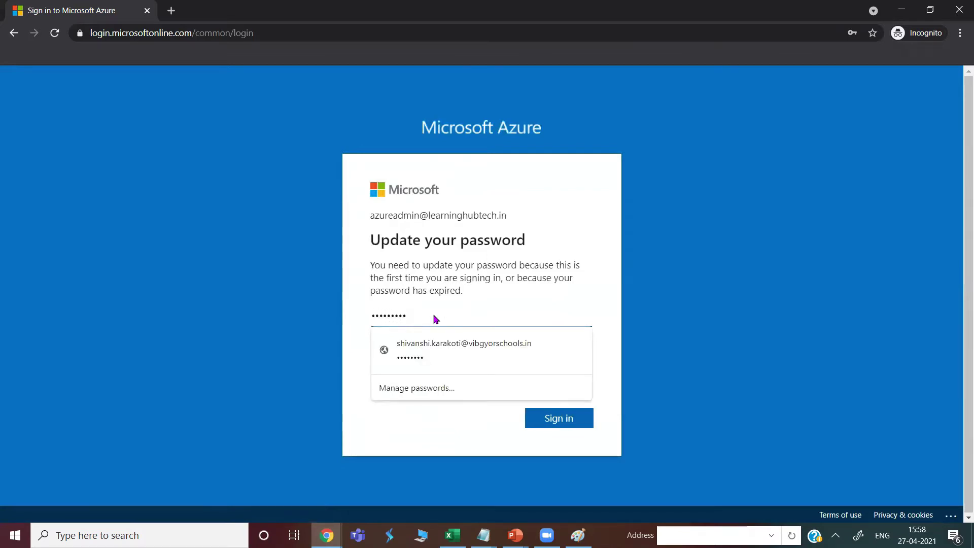
click(422, 427)
click(406, 348)
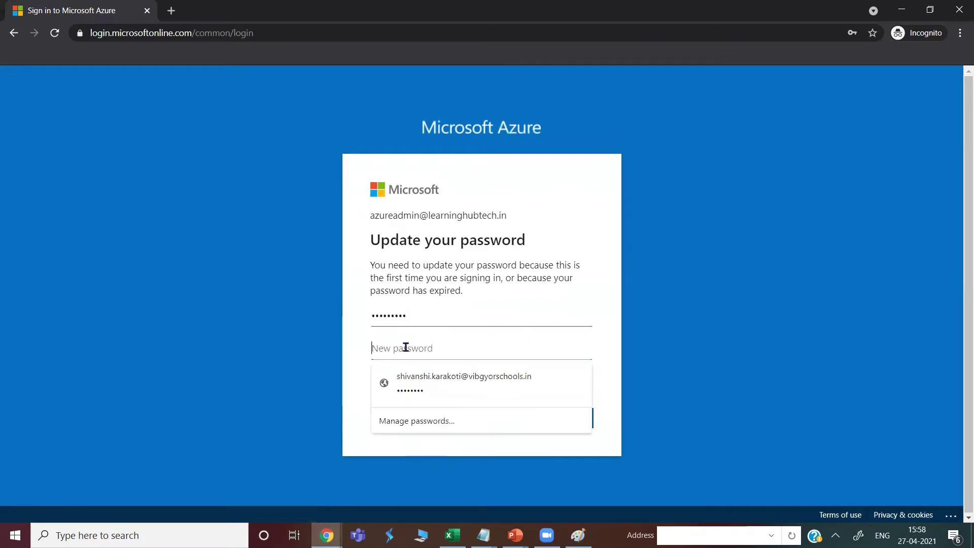
text(••••••)
click(357, 409)
click(409, 381)
text(•••)
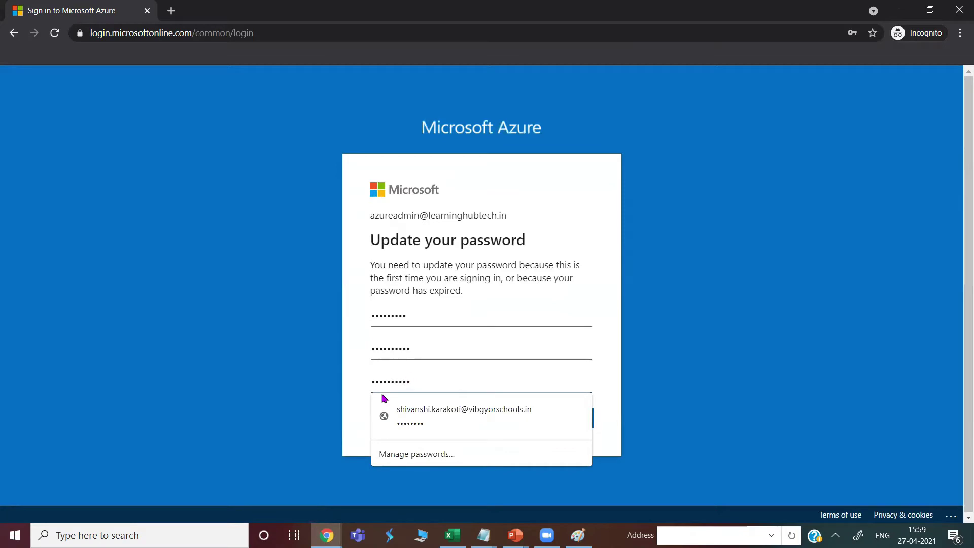
key(Return)
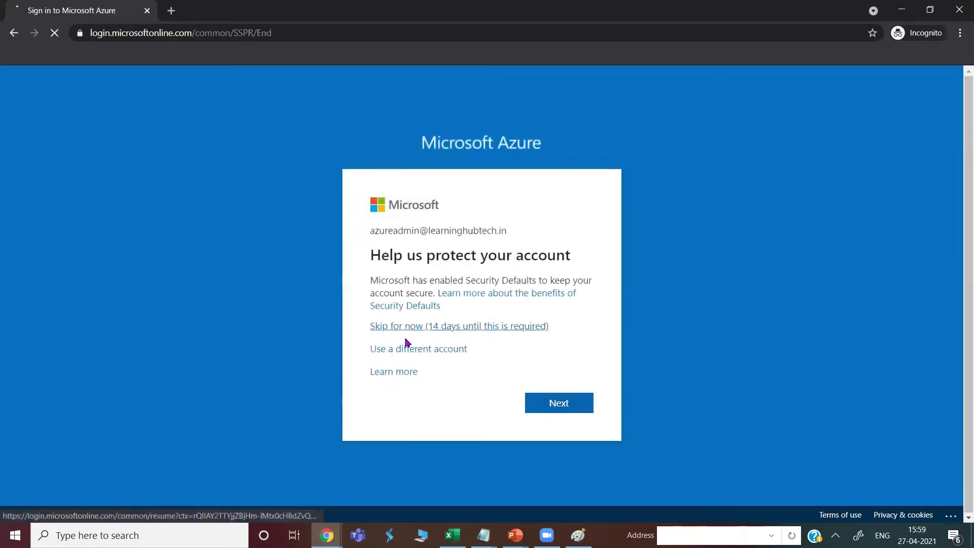
Skip the extra security setup, stay signed in, and minimize the browser
click(390, 327)
click(531, 378)
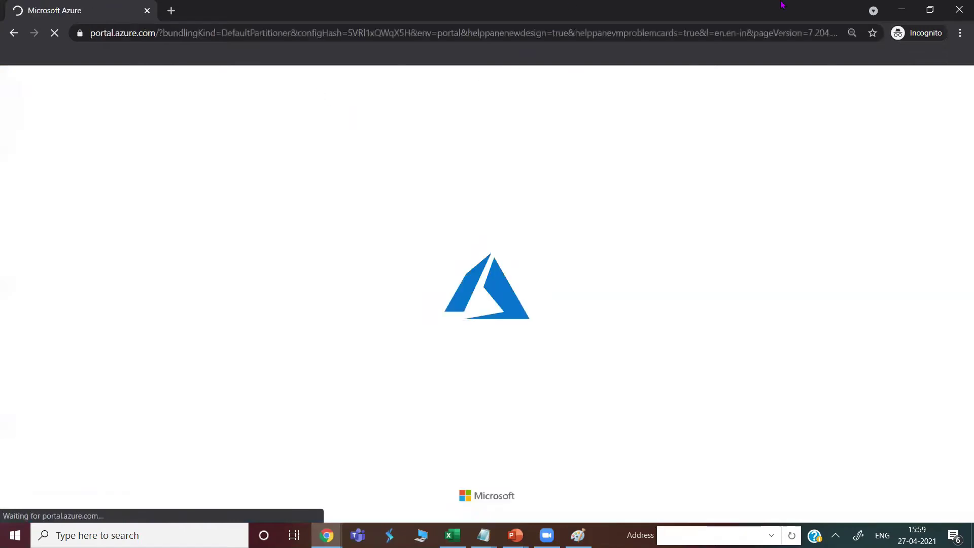
click(899, 11)
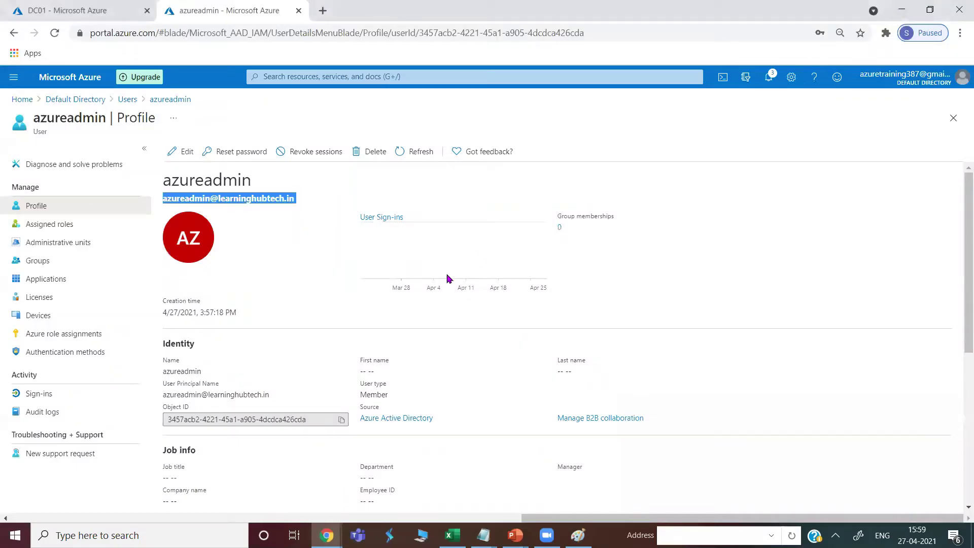
click(902, 10)
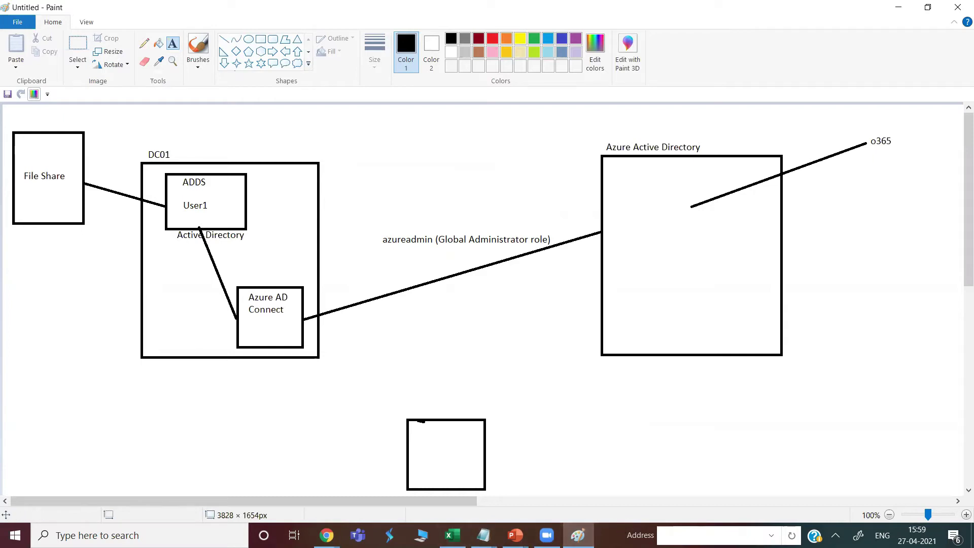
Bring back the Chrome window showing azureadmin's Azure profile page
click(327, 536)
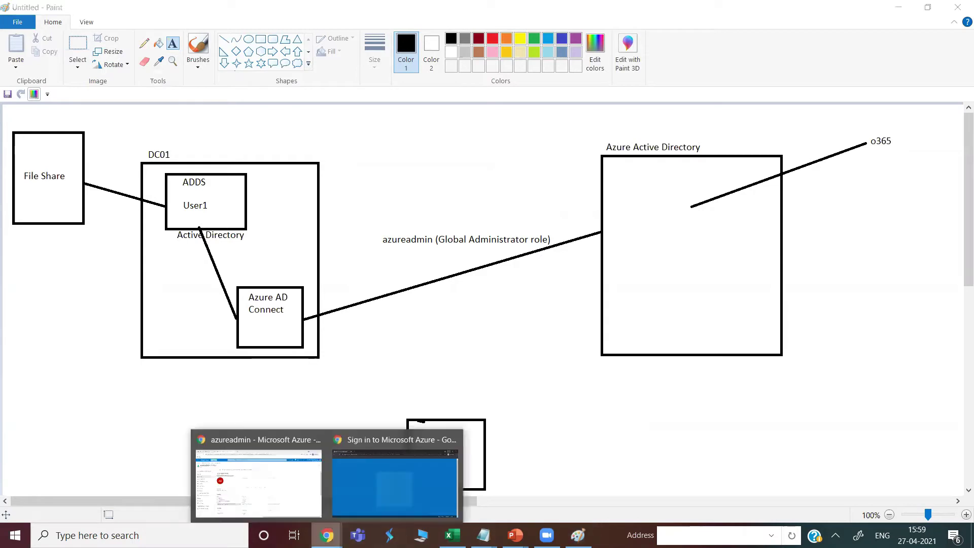
click(274, 486)
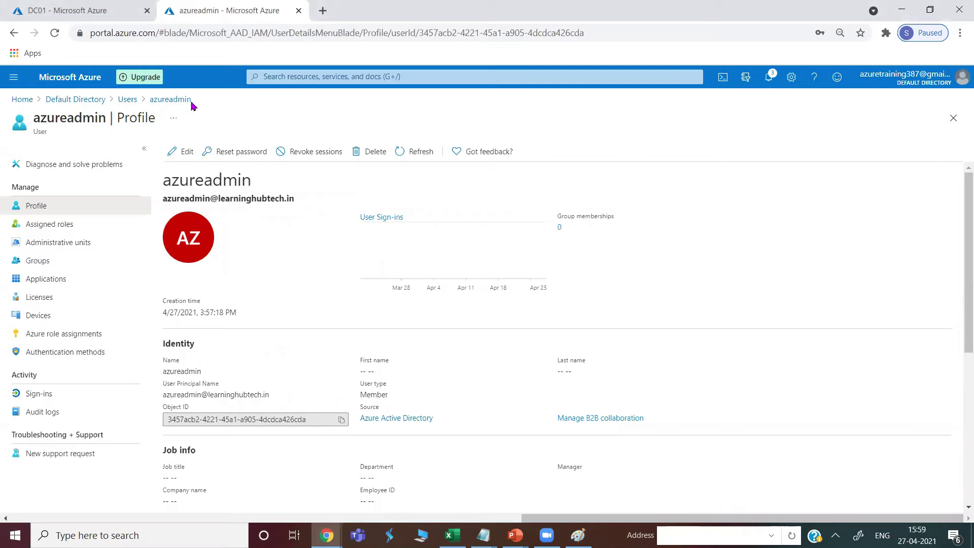
Connect to DC01 via its downloaded RDP file and password, then minimize it and return to Paint
click(76, 10)
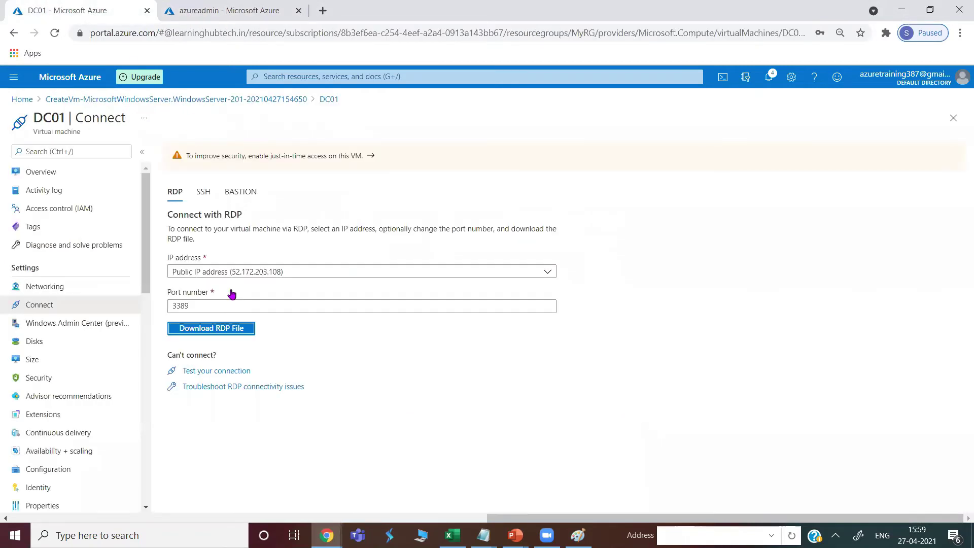
click(198, 332)
click(20, 504)
click(581, 335)
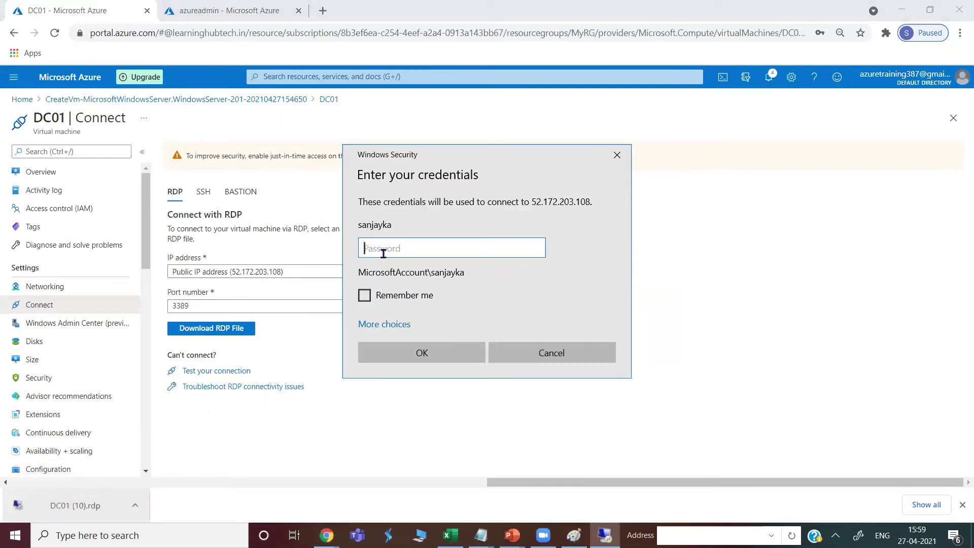
text(••••••••••)
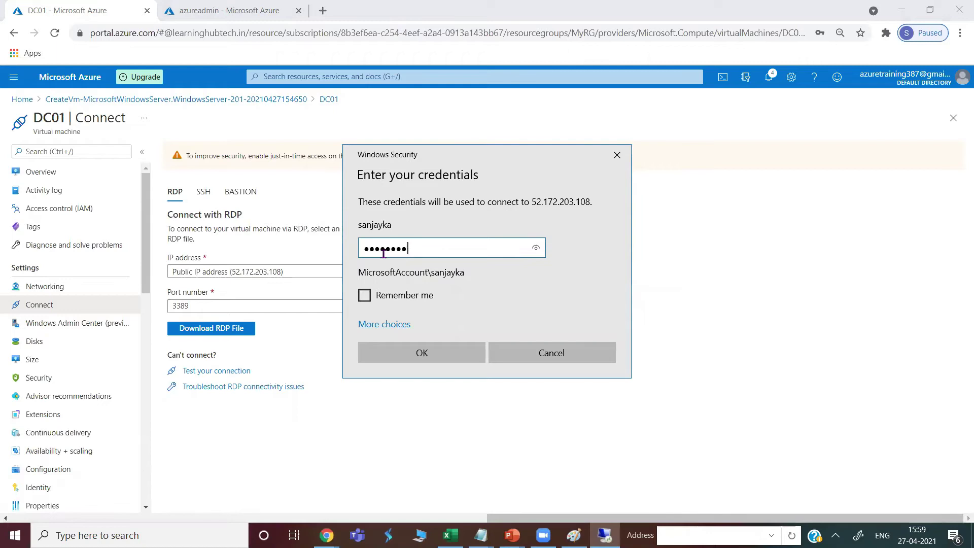
click(431, 359)
click(531, 368)
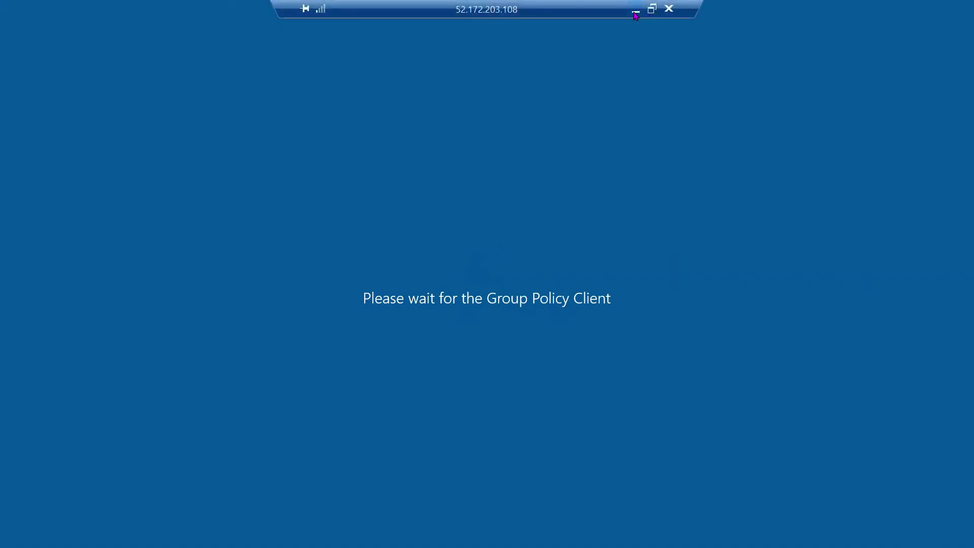
click(636, 10)
click(574, 535)
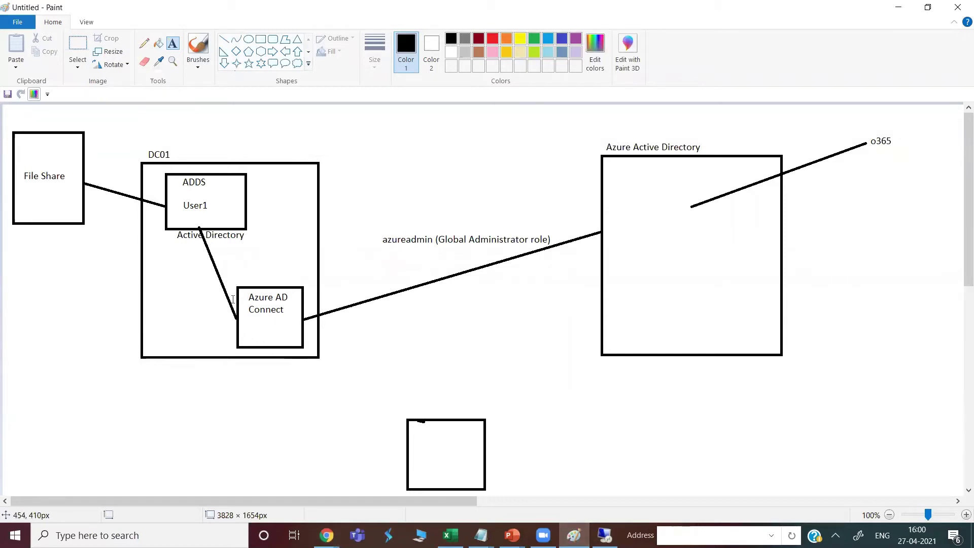
In the azureadmin tab, open the Default Directory's Azure AD Connect page
click(327, 536)
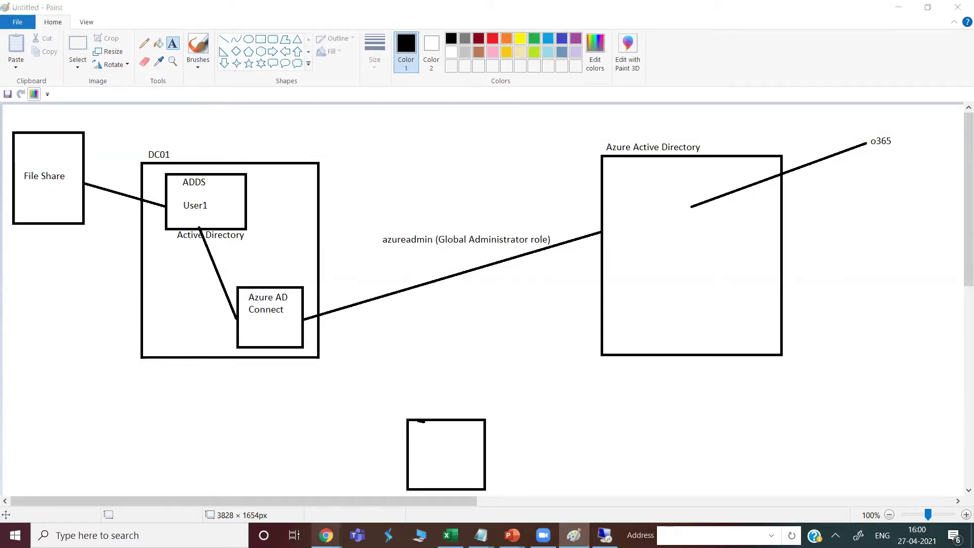
click(284, 501)
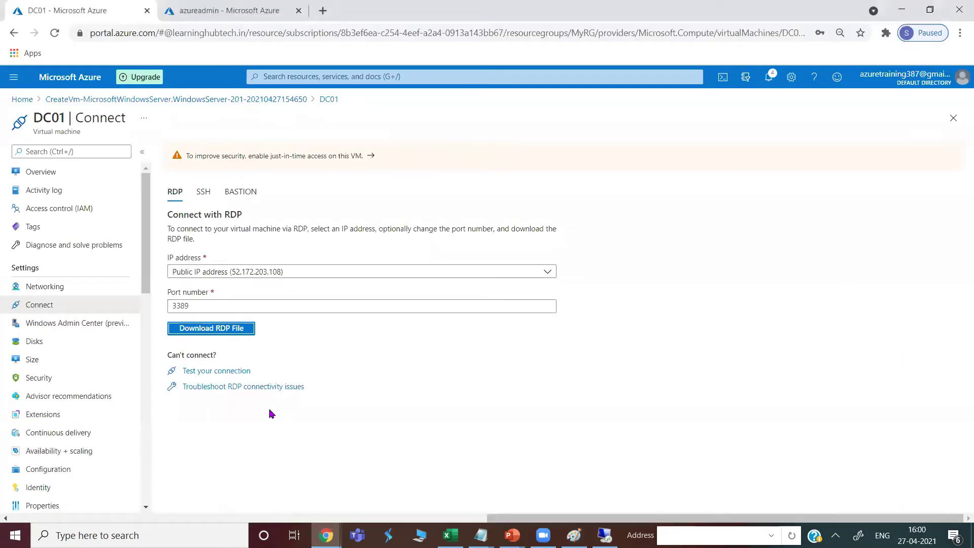
click(200, 12)
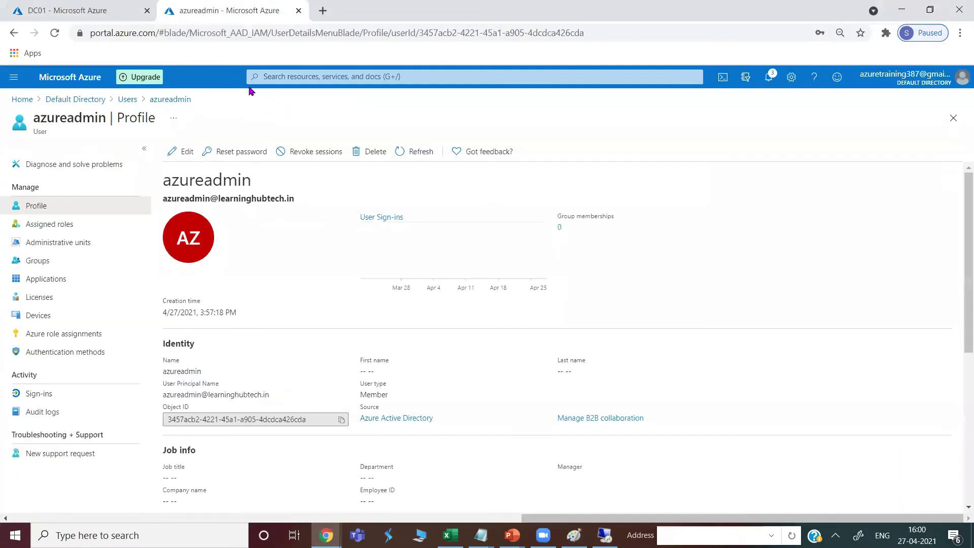
click(75, 99)
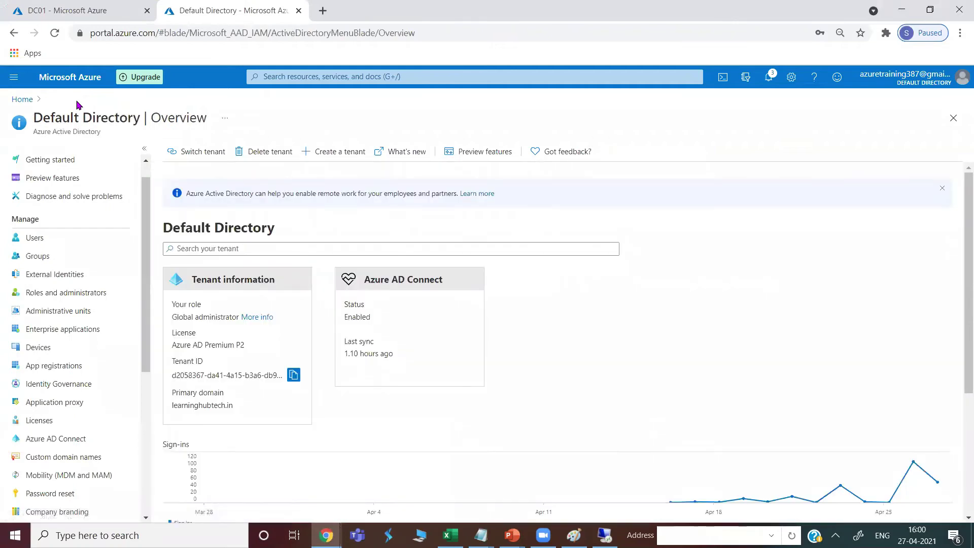
click(36, 442)
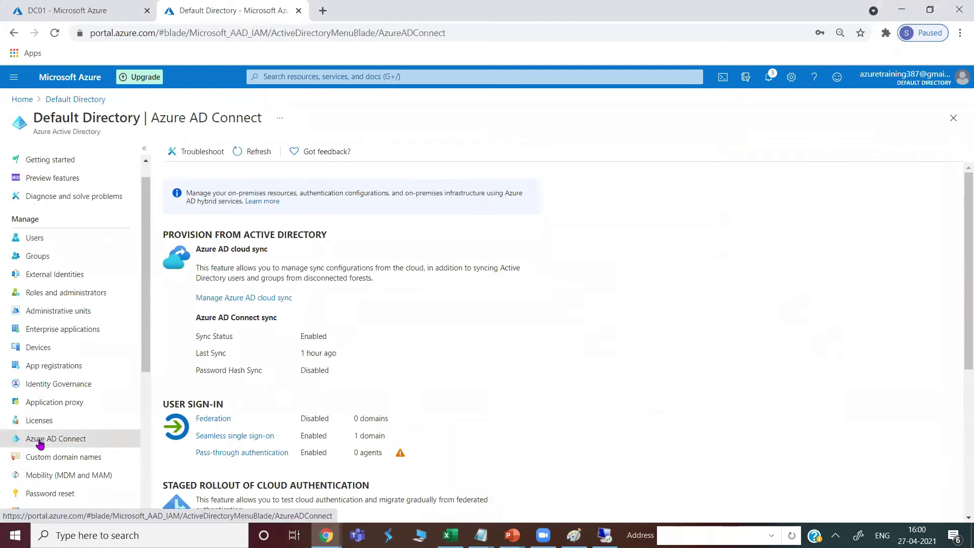
Confirm Password Hash Sync shows Disabled and refresh the Azure AD Connect status twice
scroll(268, 365, down, 1)
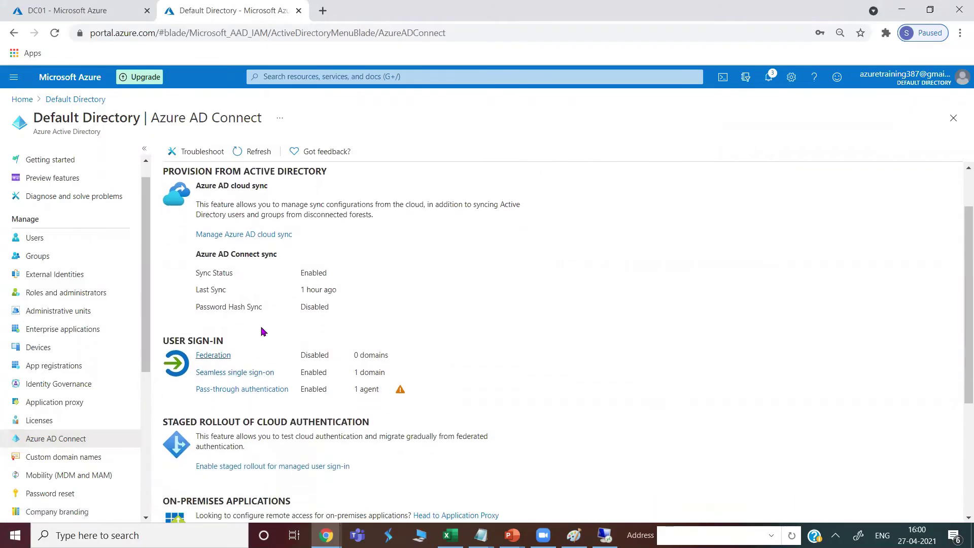
drag(268, 311, 300, 312)
click(252, 152)
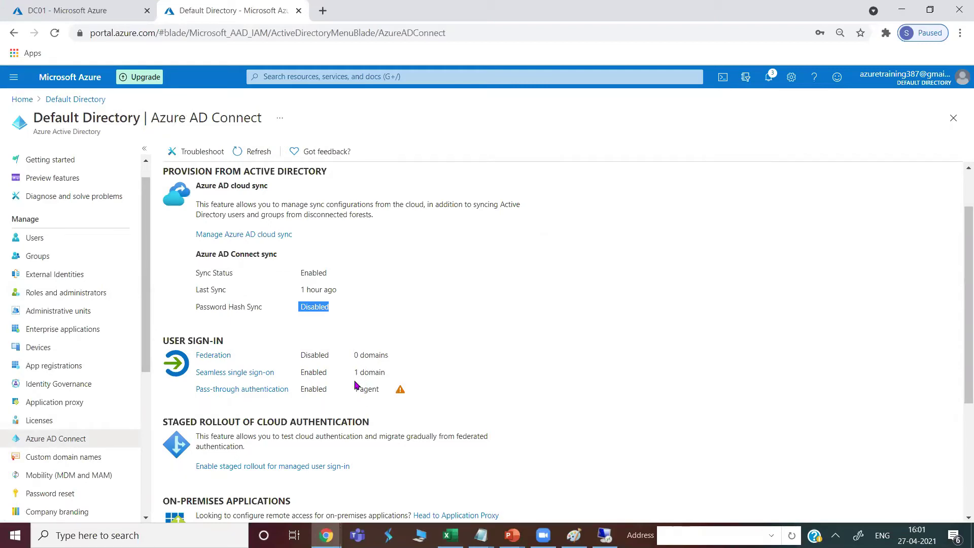
click(252, 151)
scroll(315, 411, down, 3)
scroll(314, 417, up, 5)
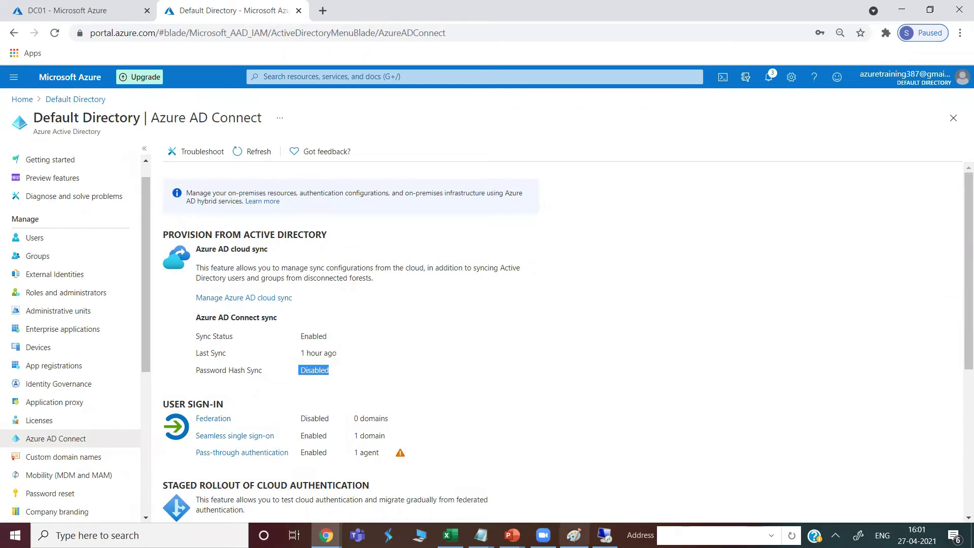
click(574, 536)
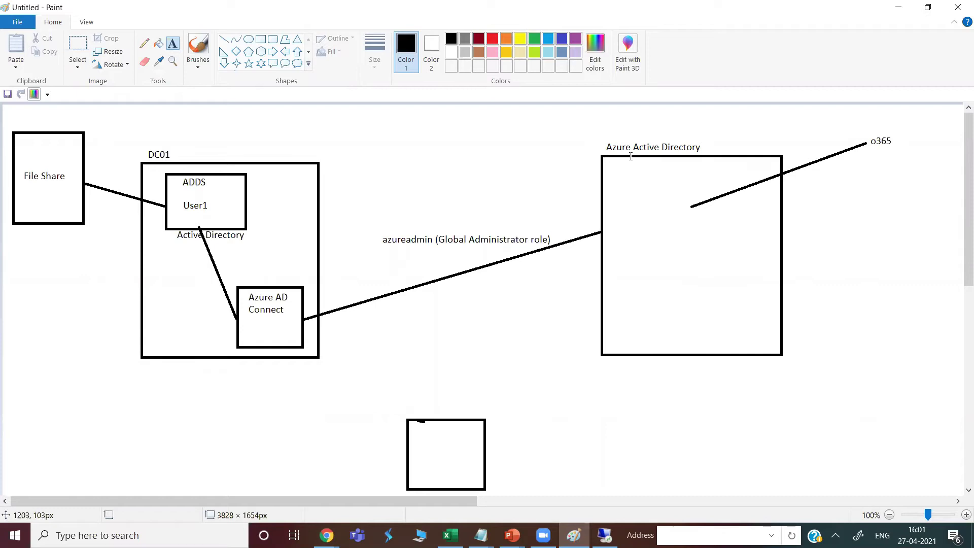
Add a 'Cloud' text label above the Azure Active Directory box
click(636, 117)
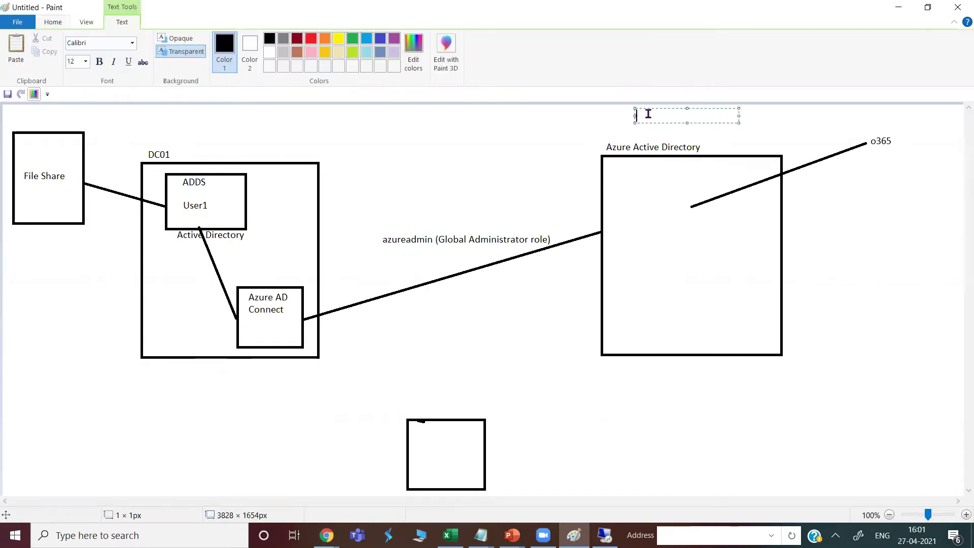
text(CL)
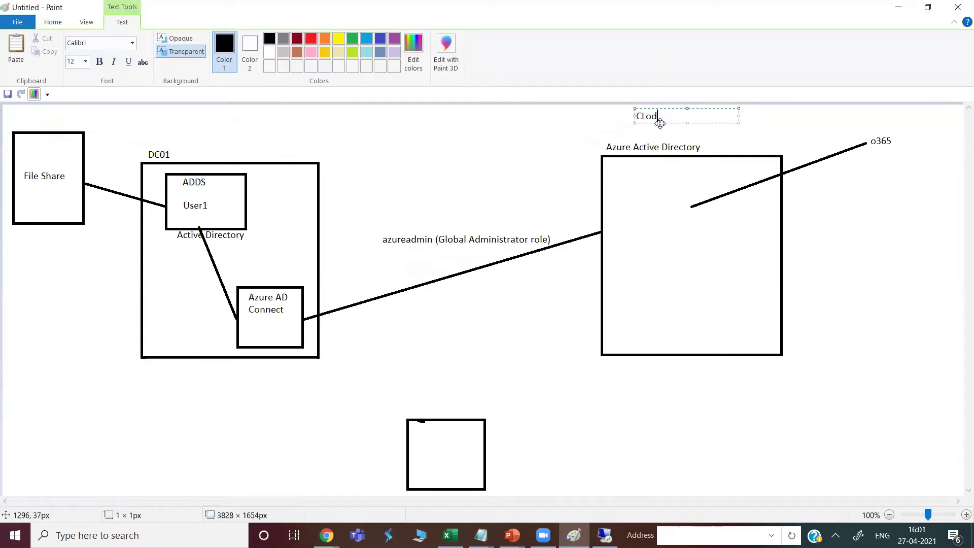
text(o)
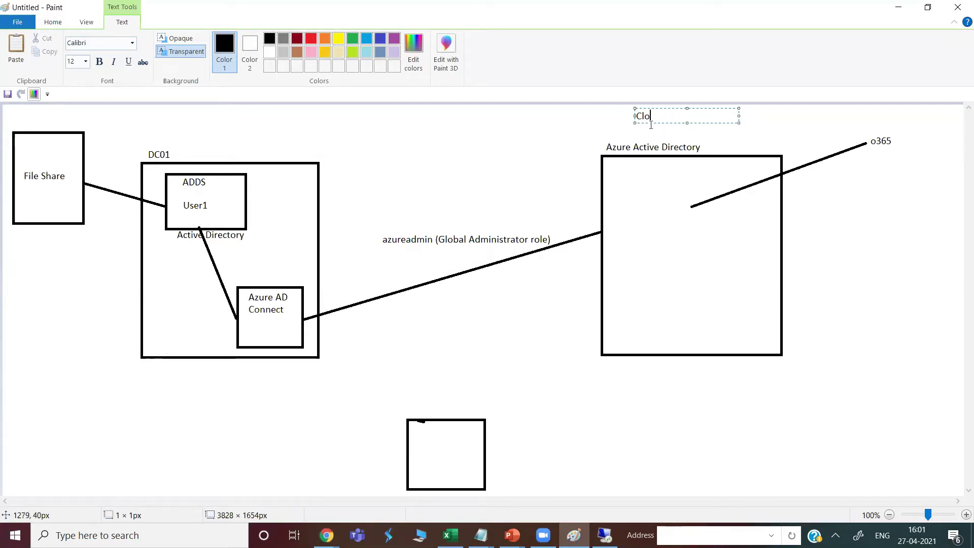
text(ud)
click(153, 115)
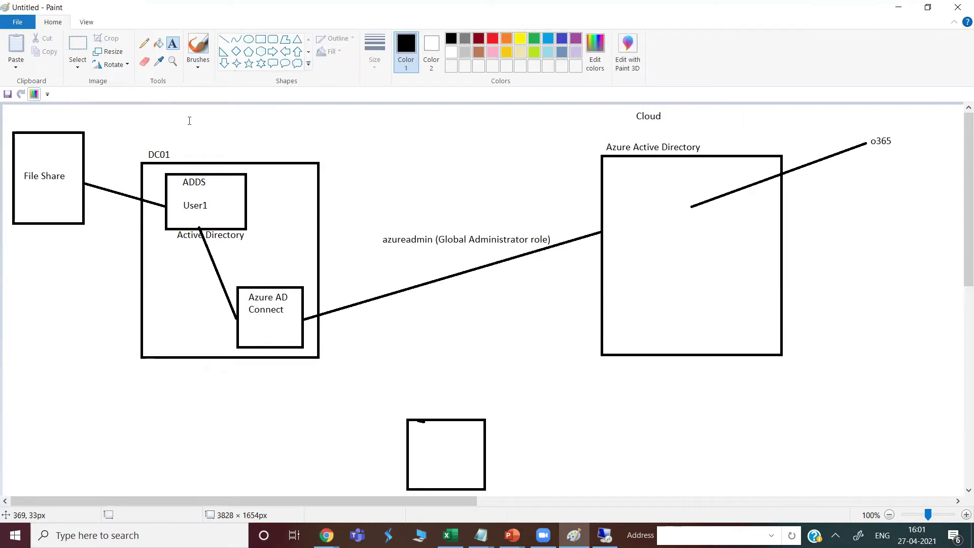
click(173, 118)
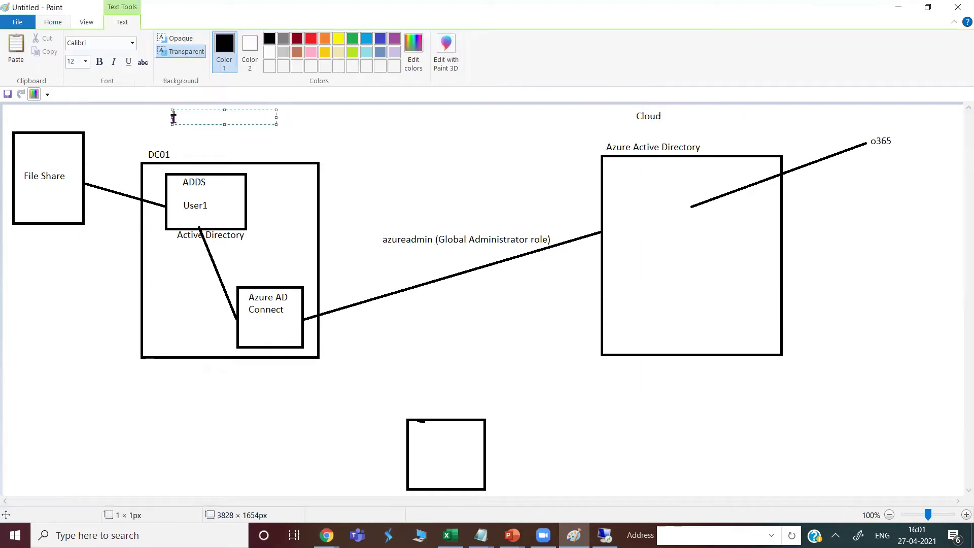
Add the heading 'Hybrid Model ( OnPrem + CLoud)' above the diagram, widened to one line
click(237, 136)
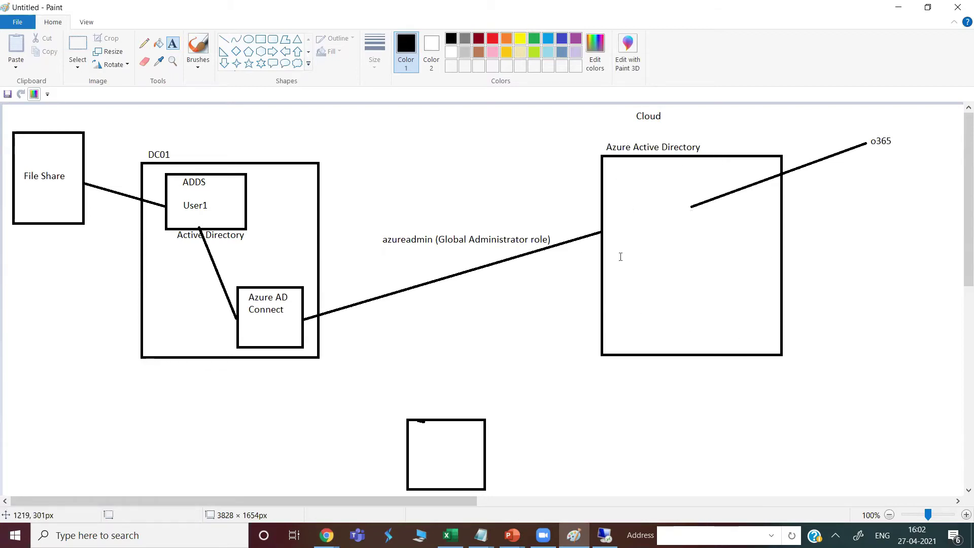
click(366, 111)
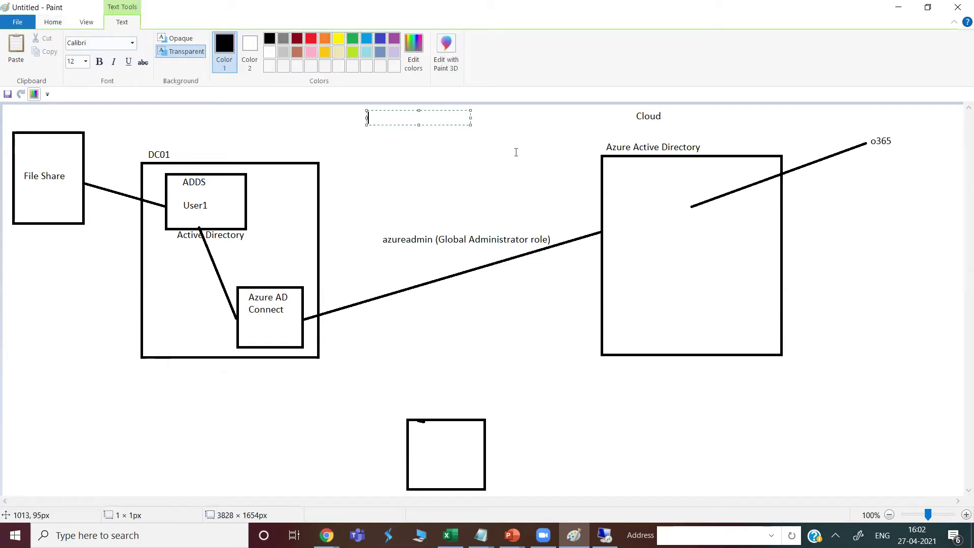
text(HyBri)
key(BackSpace)
text(brid Model ()
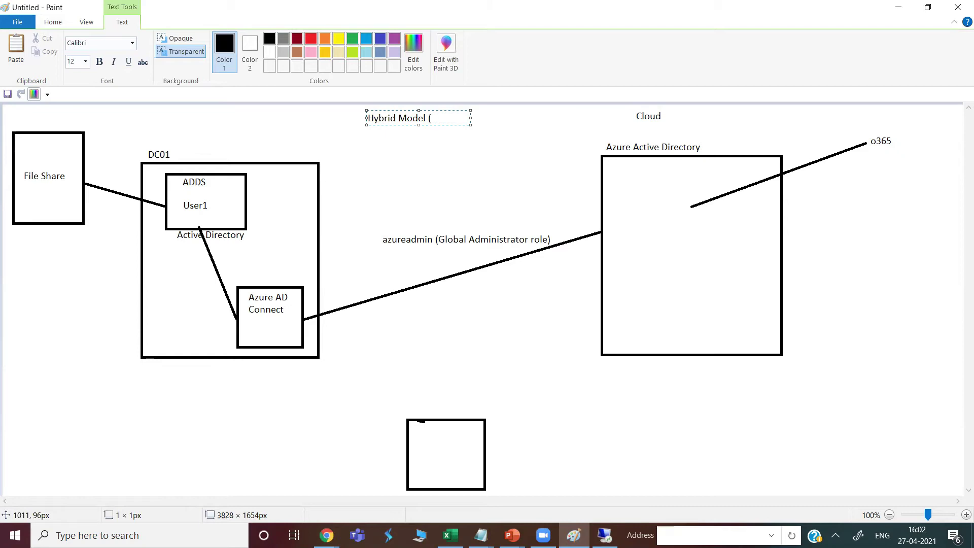
text( OnPrem)
key(Return)
text(+ CLoud)
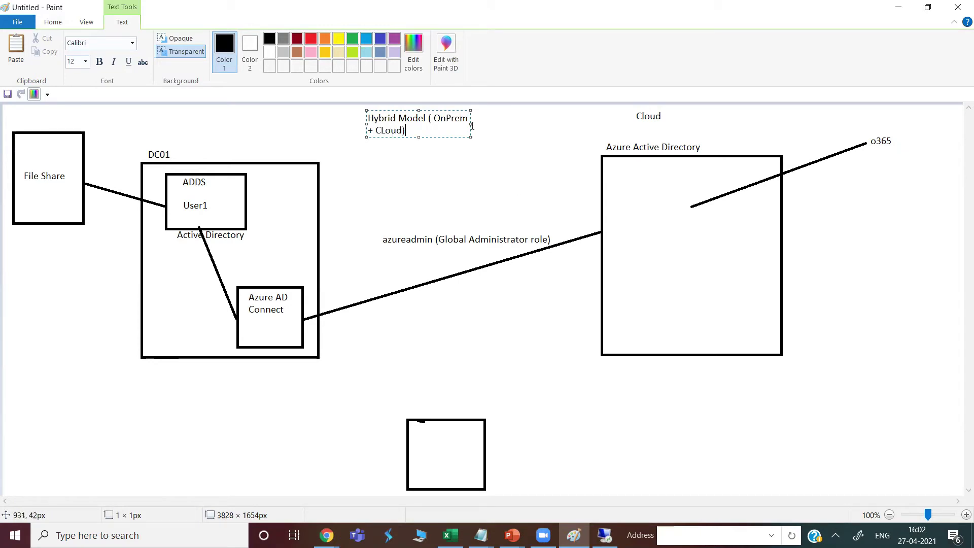
drag(471, 124, 551, 124)
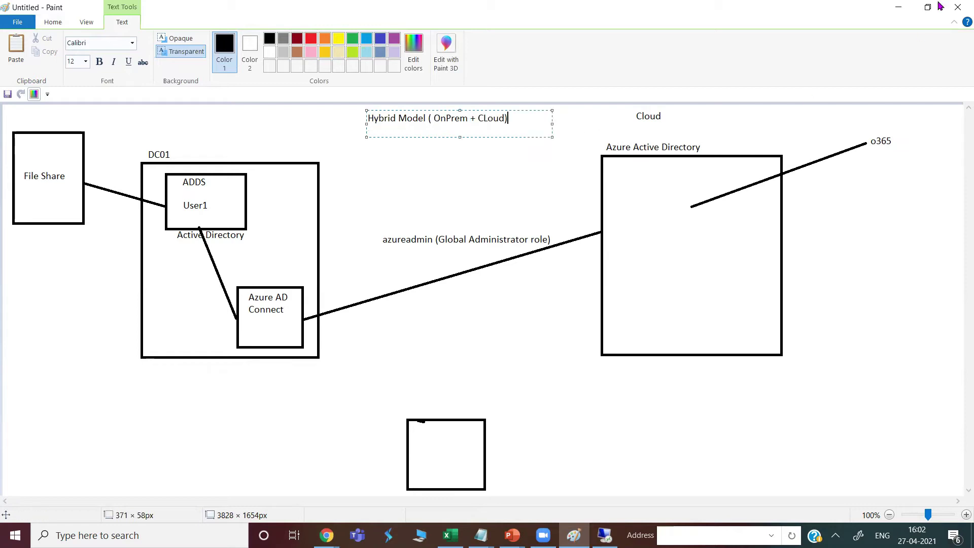
click(899, 7)
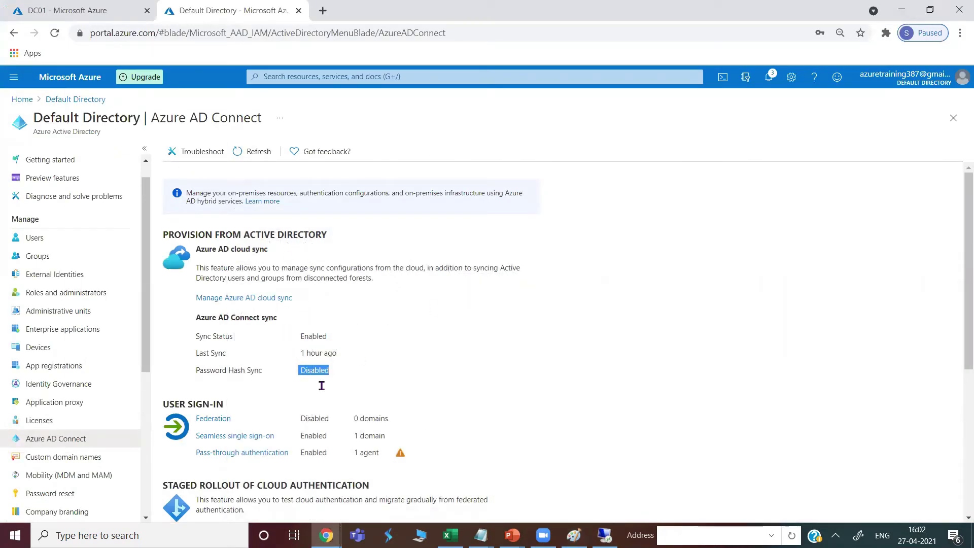
Go to the DC01 Connect tab and bring up the DC01 Remote Desktop session
click(60, 9)
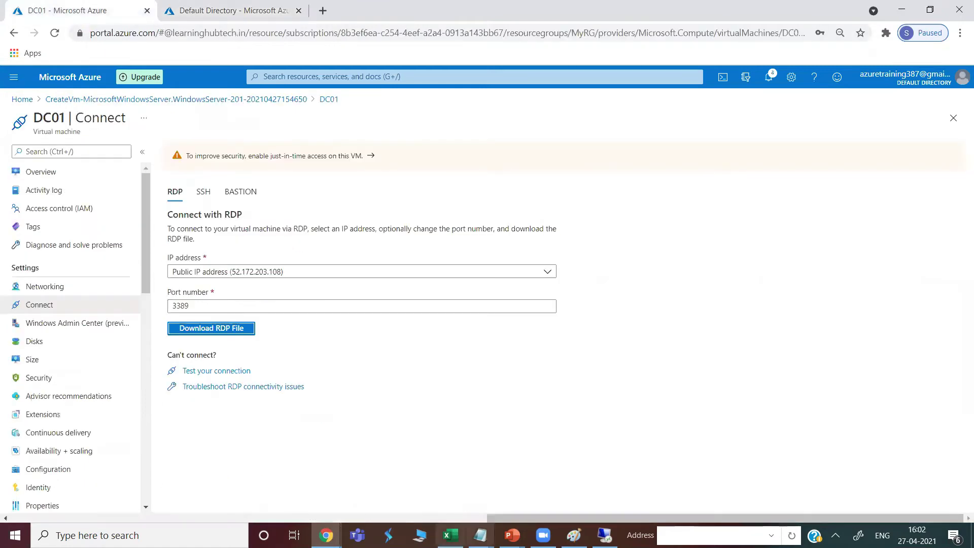
click(606, 536)
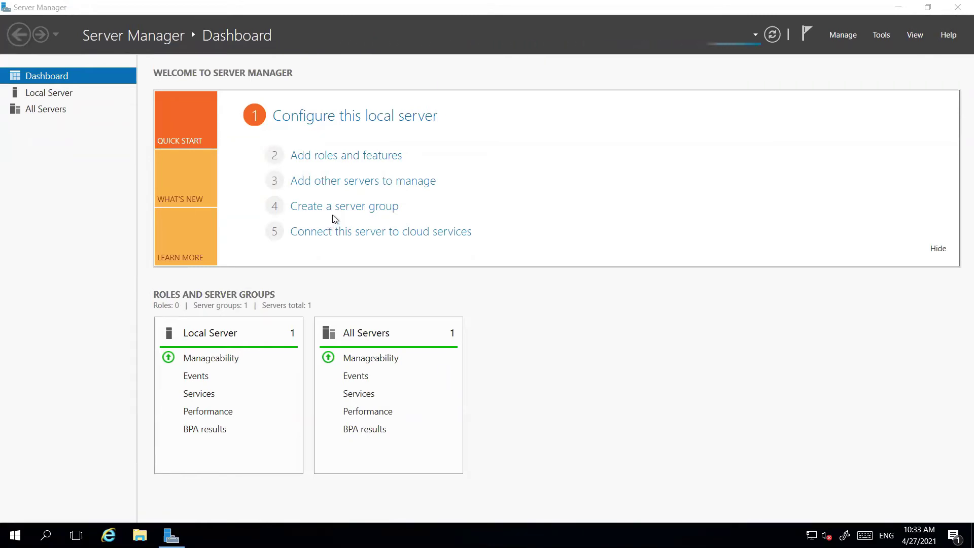
Minimize Server Manager and launch Active Directory Users and Computers from Windows Administrative Tools
click(899, 10)
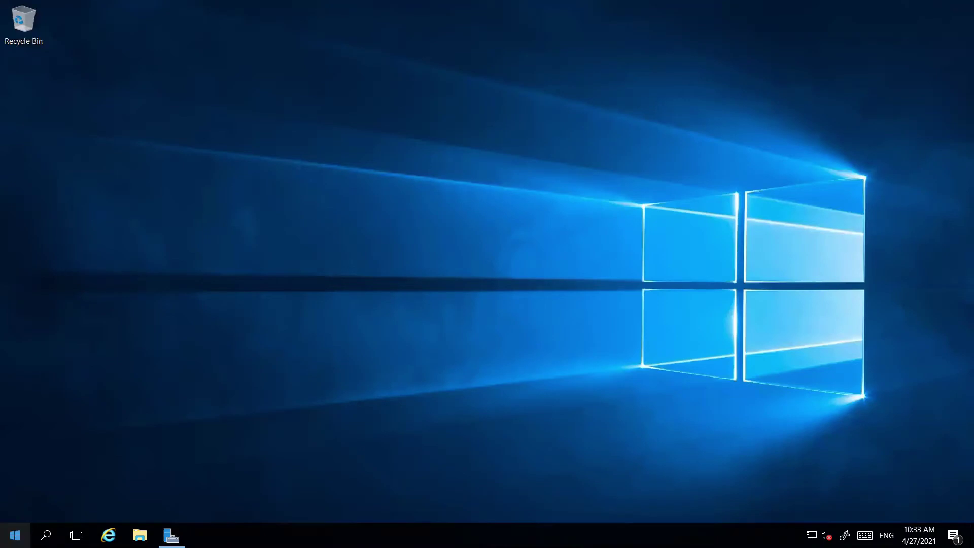
click(16, 536)
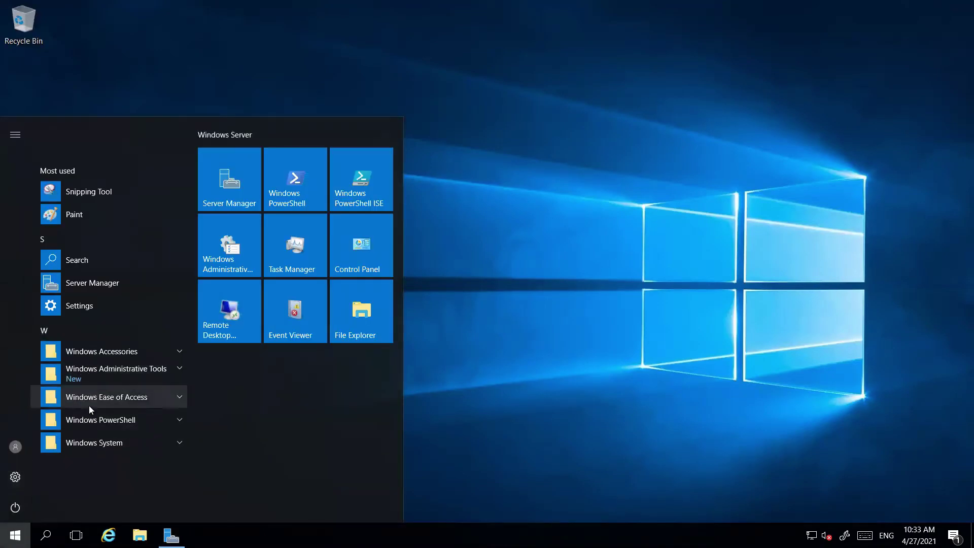
click(228, 266)
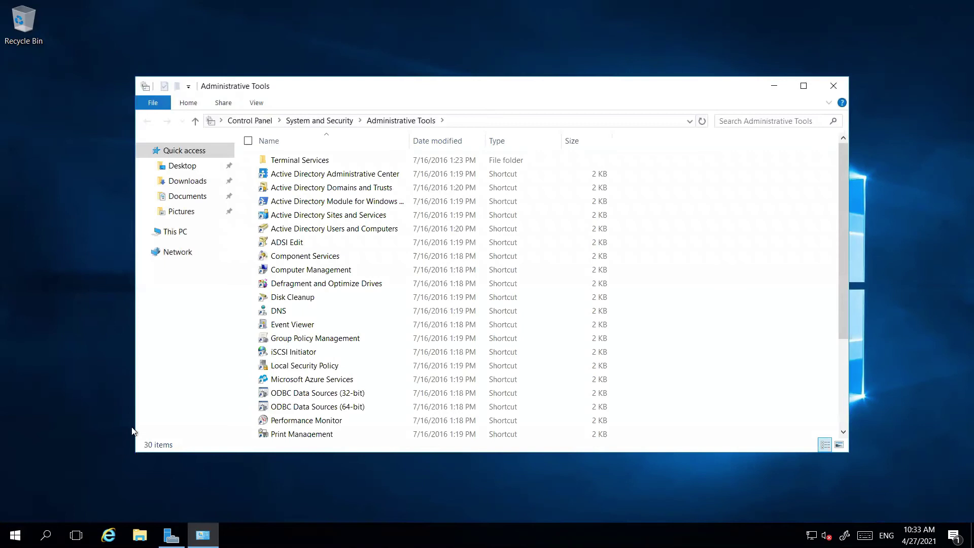
click(316, 232)
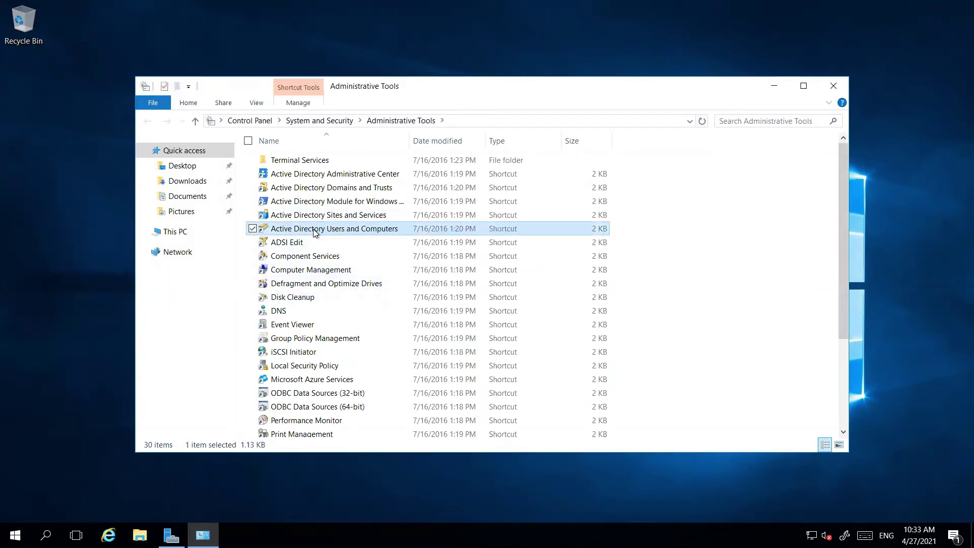
double_click(315, 232)
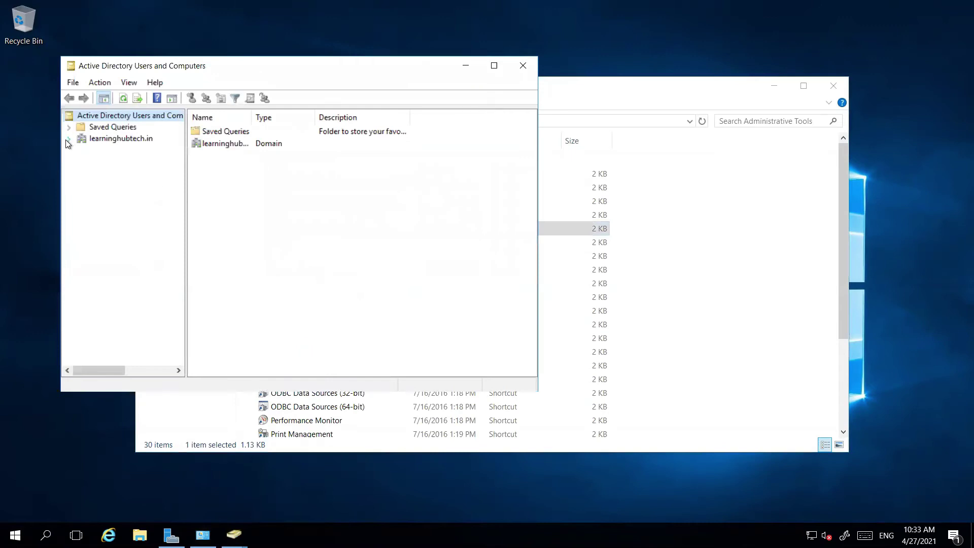
Create the organizational unit 'India' directly under the learninghubtech.in domain
click(68, 139)
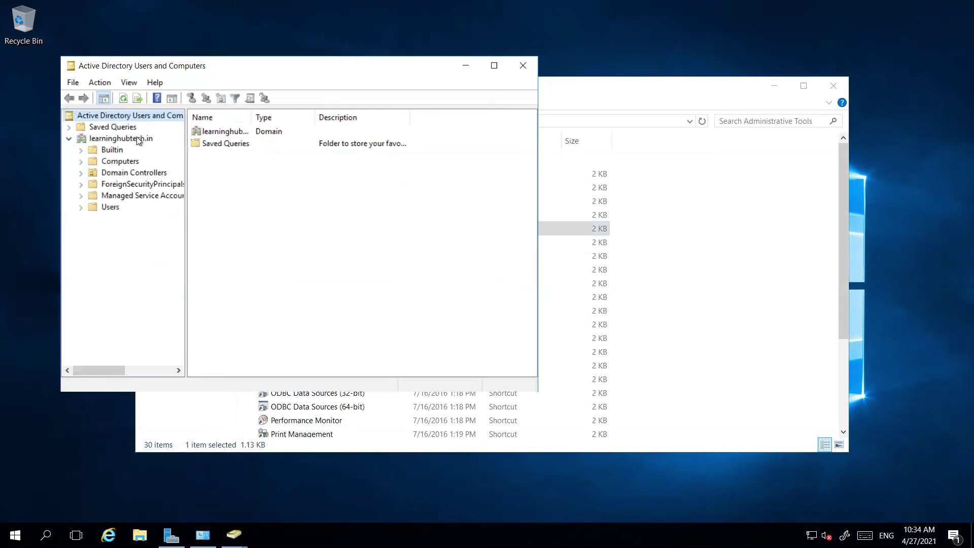
click(102, 208)
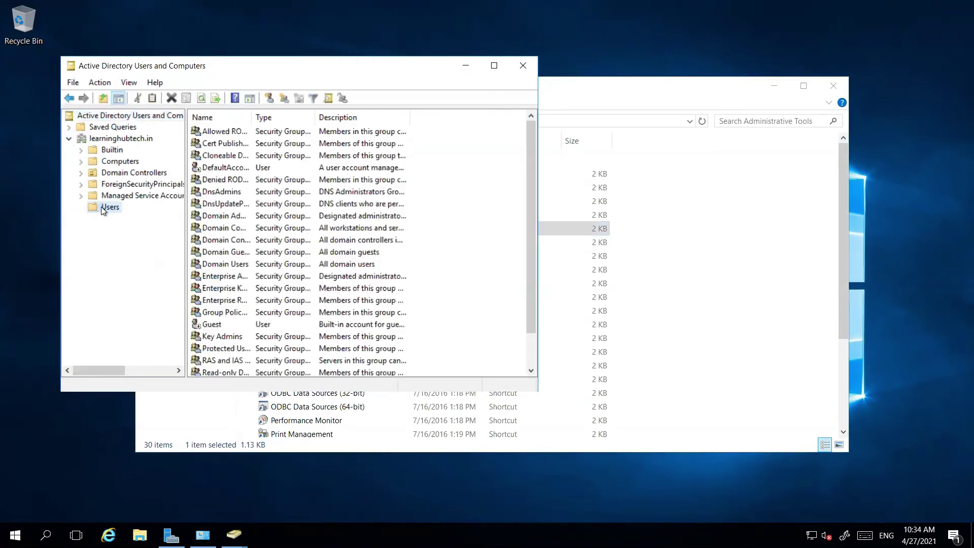
click(111, 137)
right_click(112, 137)
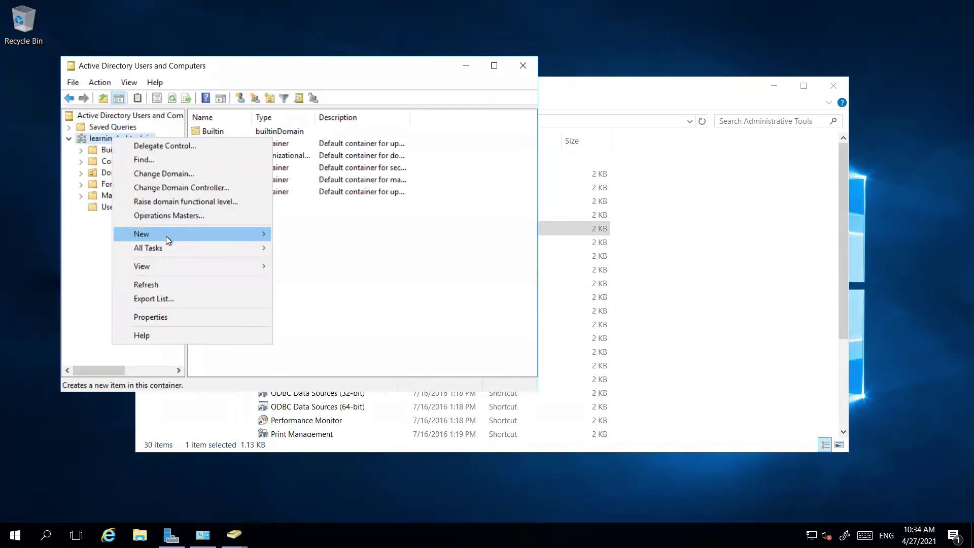
mouse_move(166, 235)
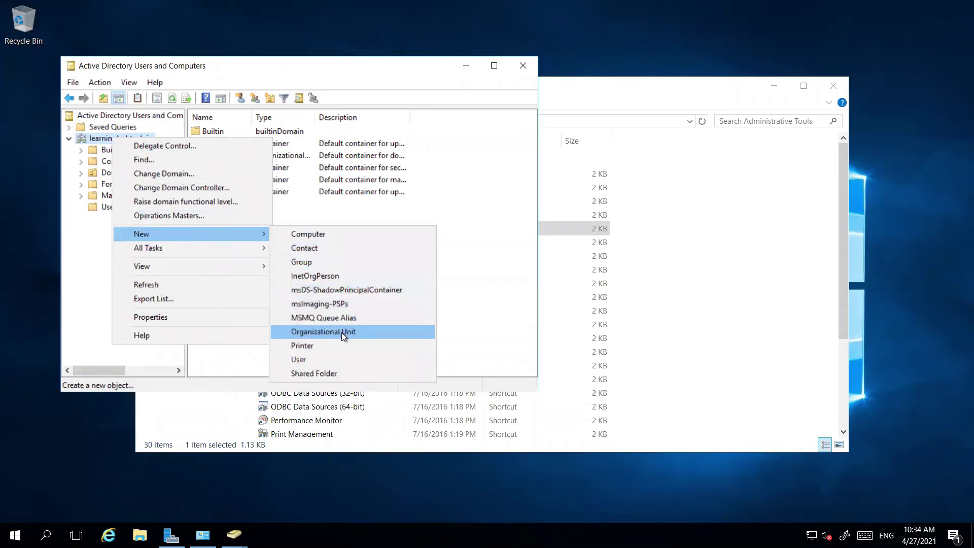
click(342, 332)
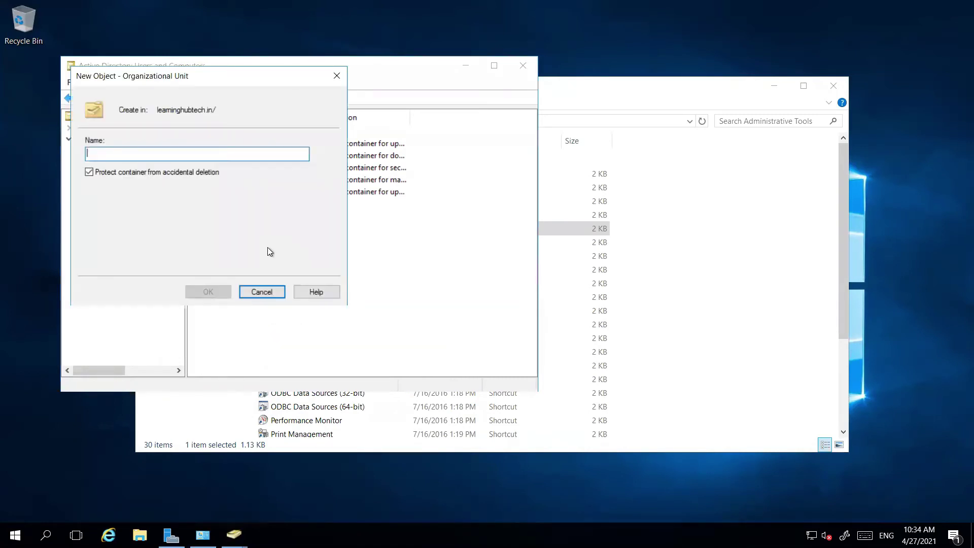
text(India)
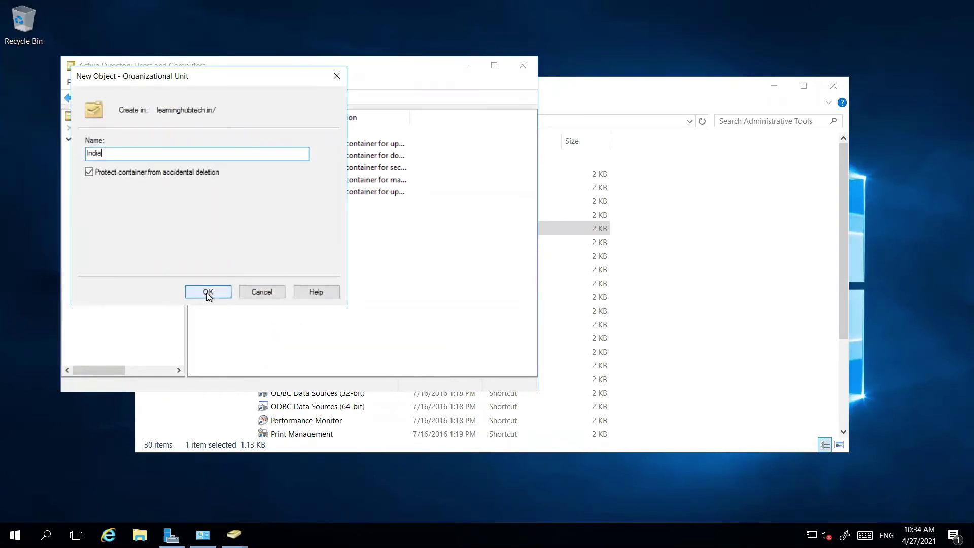
click(208, 292)
click(203, 186)
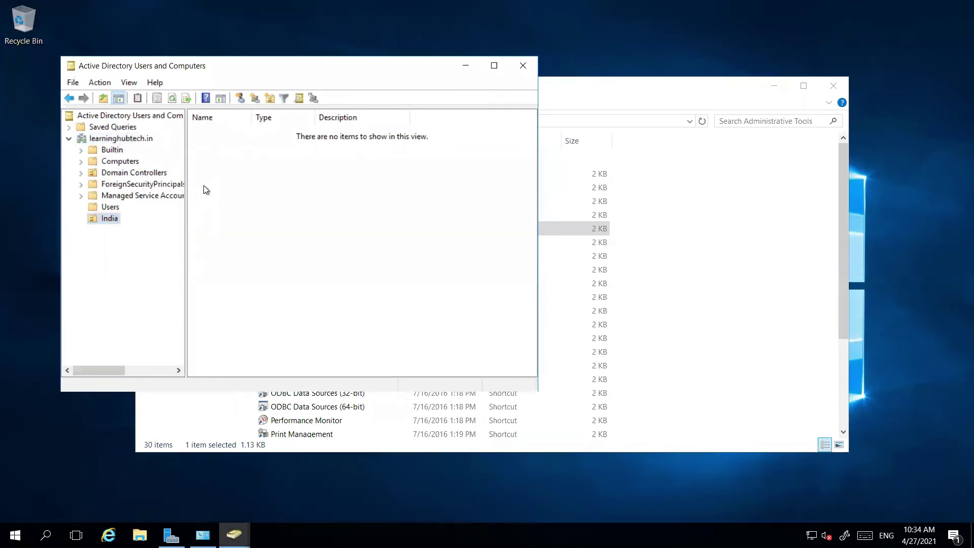
Start a new user in the India OU with first name and logon name user1
right_click(214, 181)
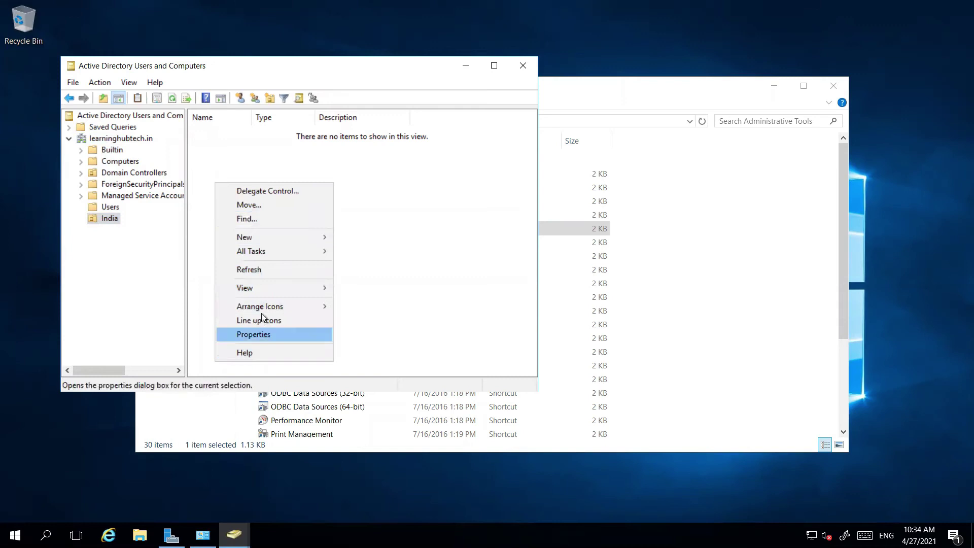
mouse_move(272, 238)
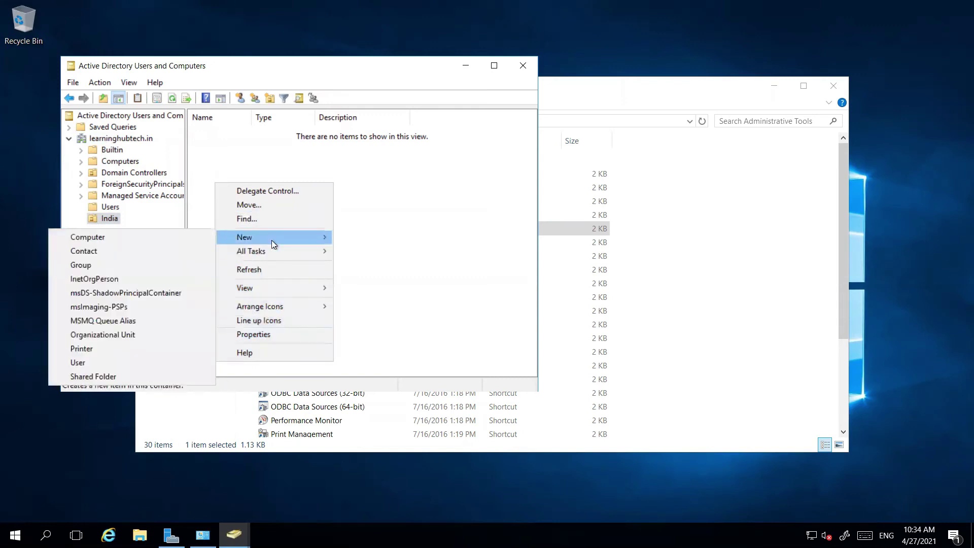
click(92, 361)
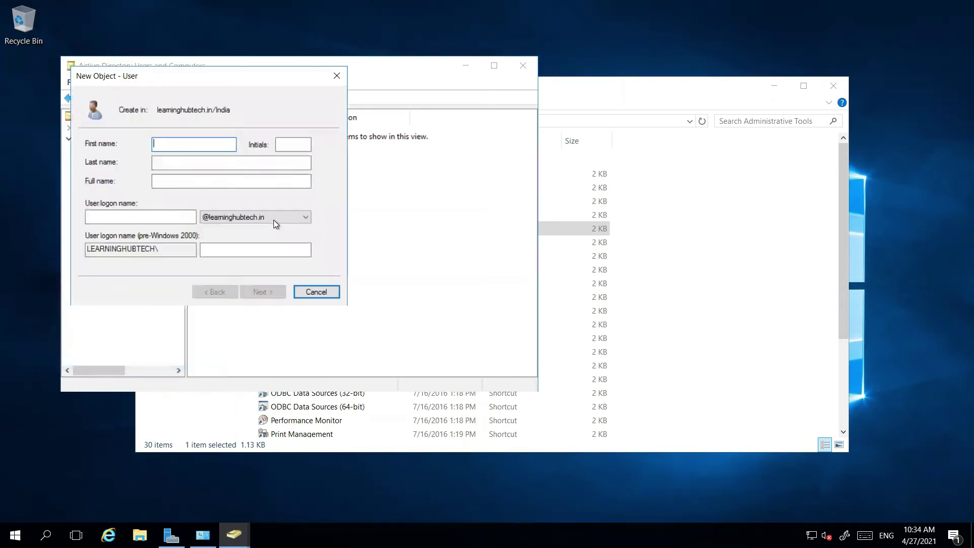
text(user1)
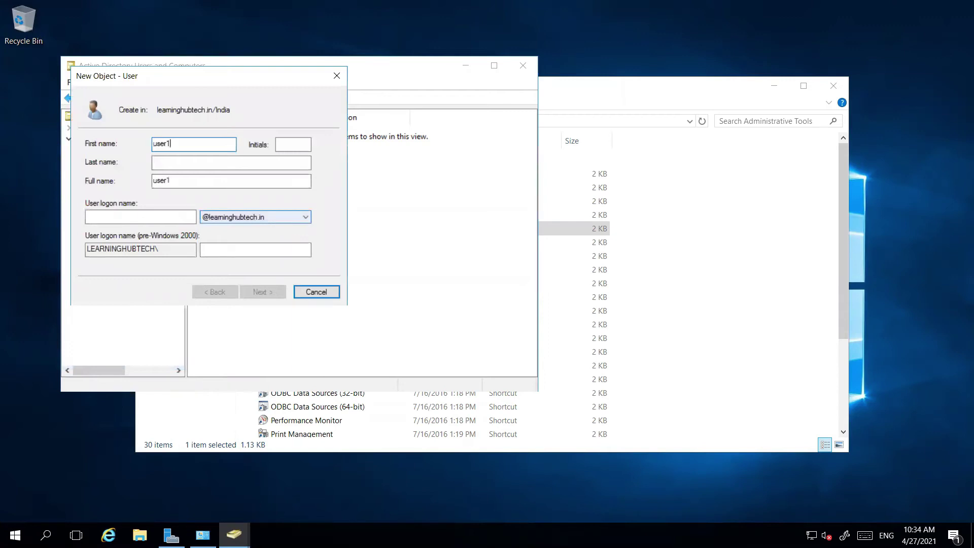
drag(174, 181, 102, 171)
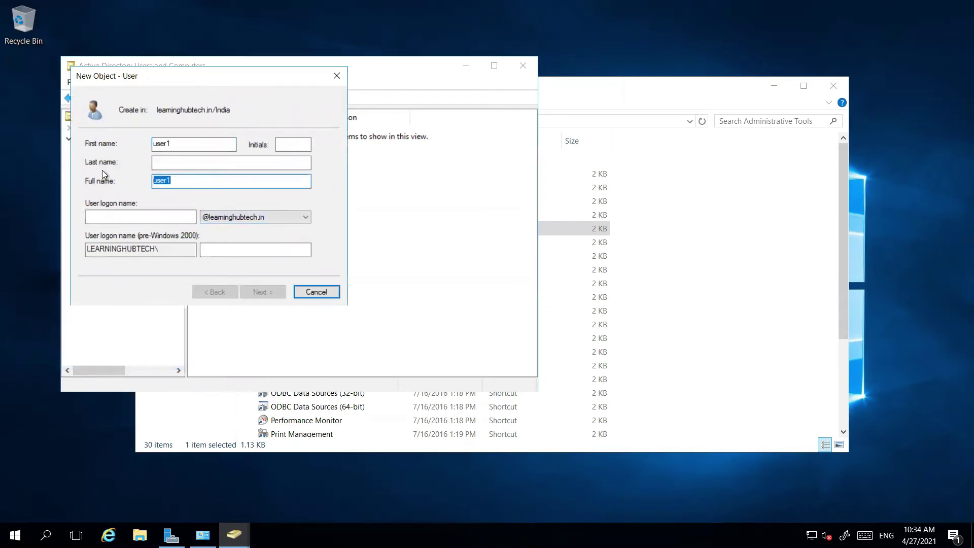
click(102, 216)
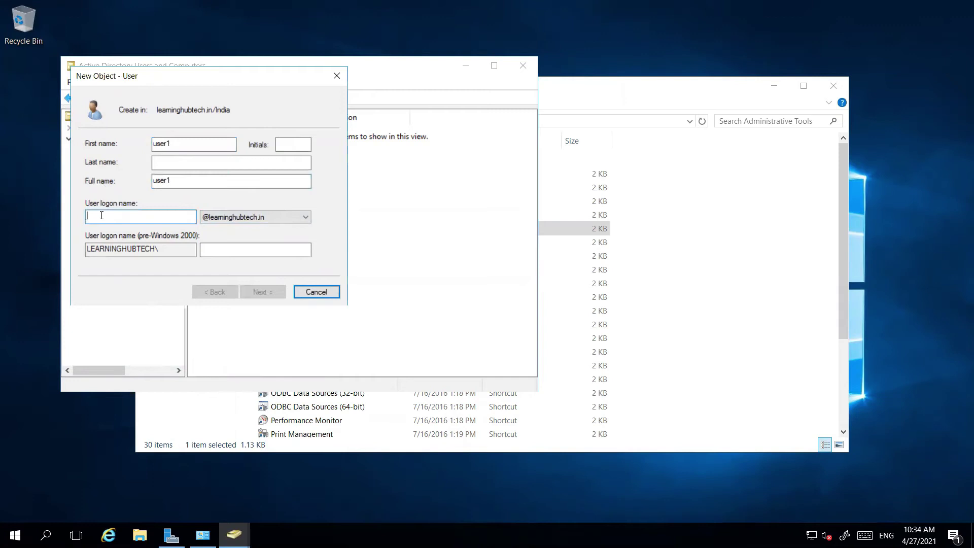
text(user1)
click(270, 294)
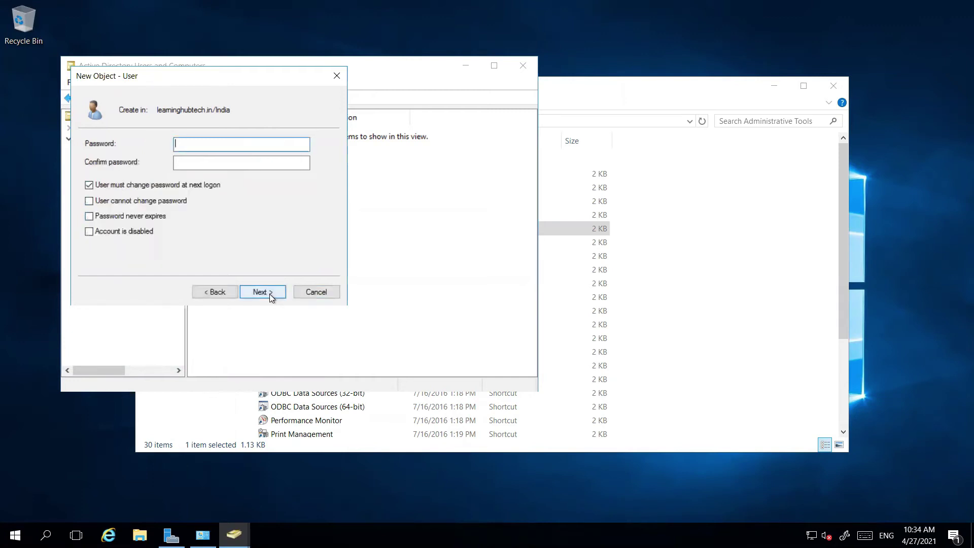
Set user1's password, never expiring and not requiring change at logon, and finish creation
text(P@ssw)
key(Tab)
text(P@ssw0)
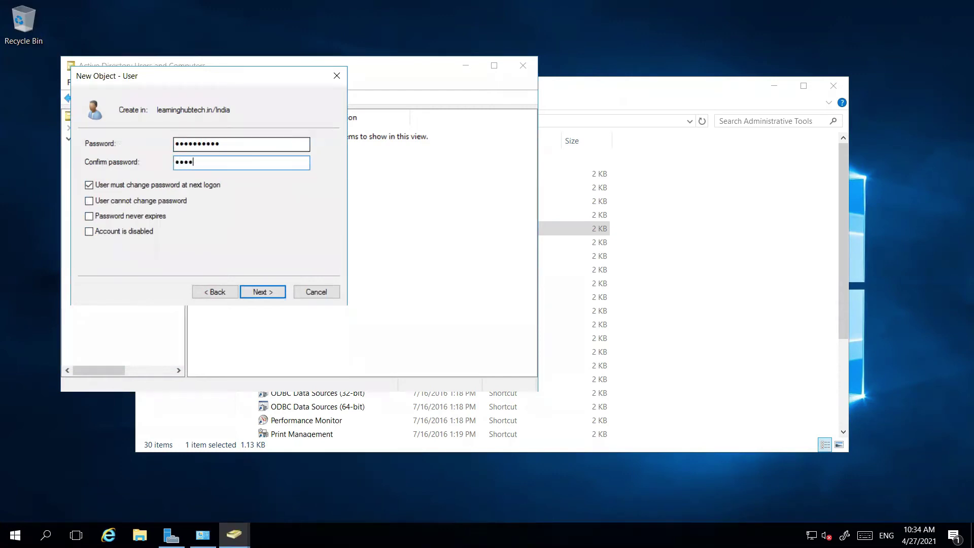
click(90, 184)
click(90, 215)
click(273, 299)
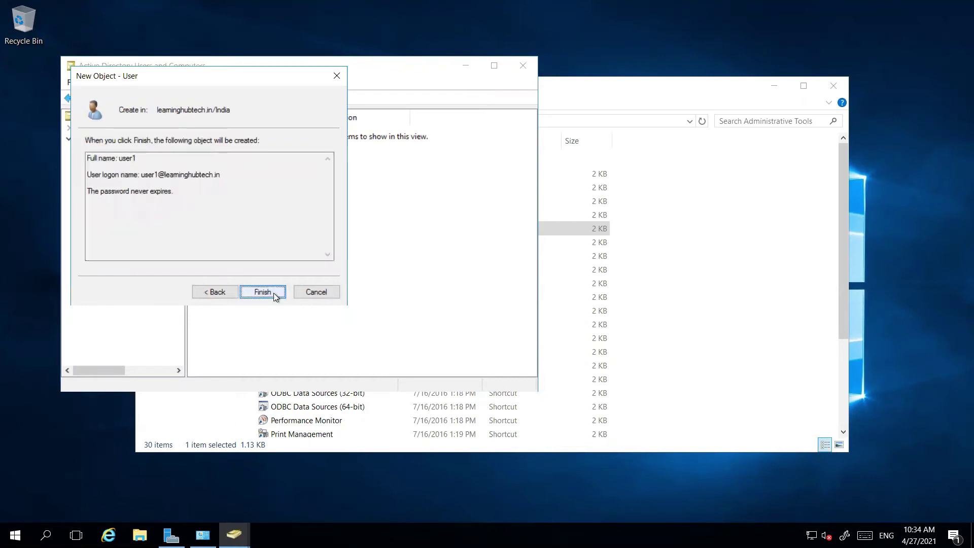
click(273, 294)
right_click(238, 196)
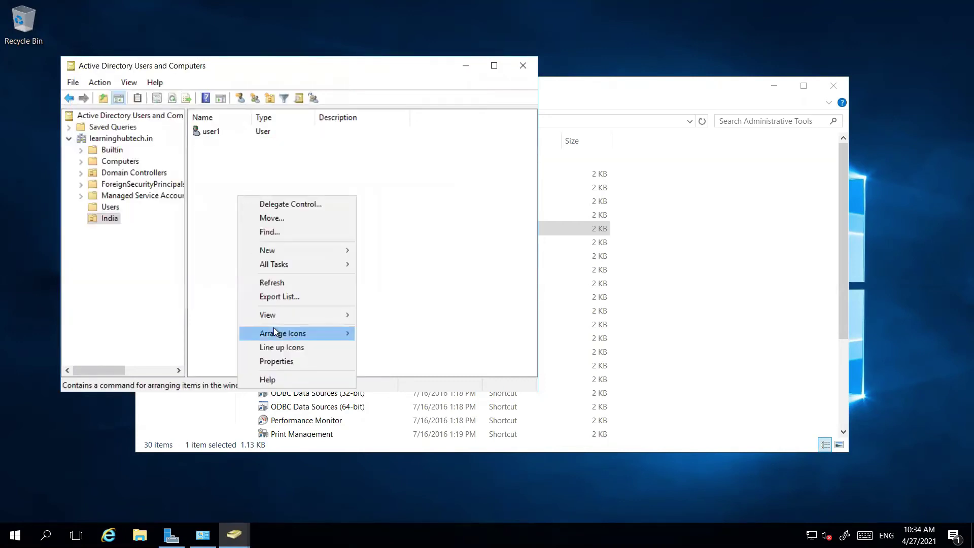
Start another new user in India named onpremadmin, with onpremadmin as the logon name
mouse_move(282, 248)
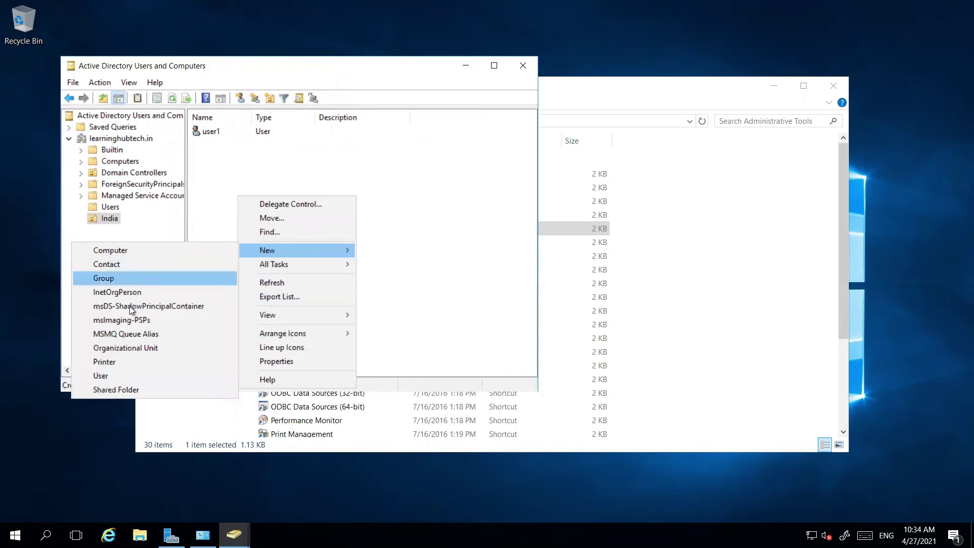
click(117, 376)
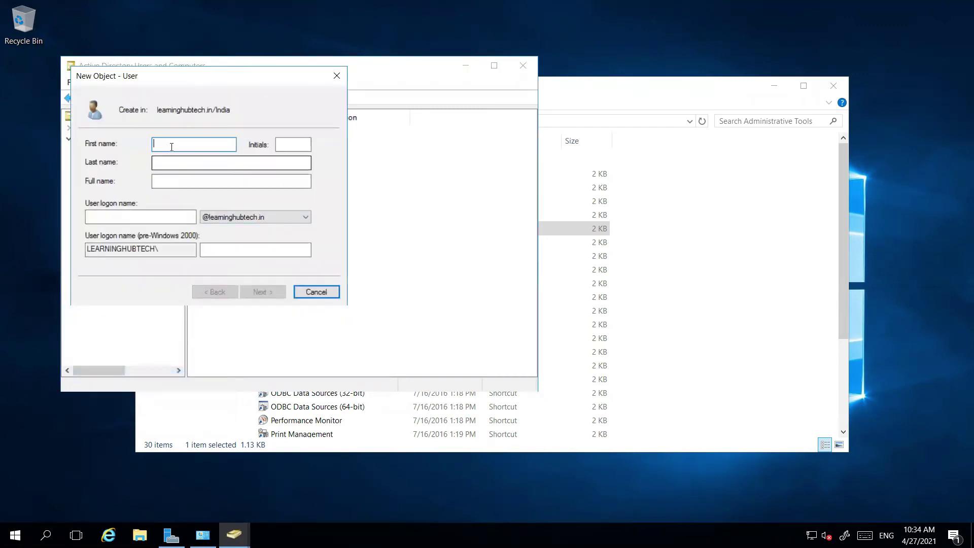
text(onpremadmin)
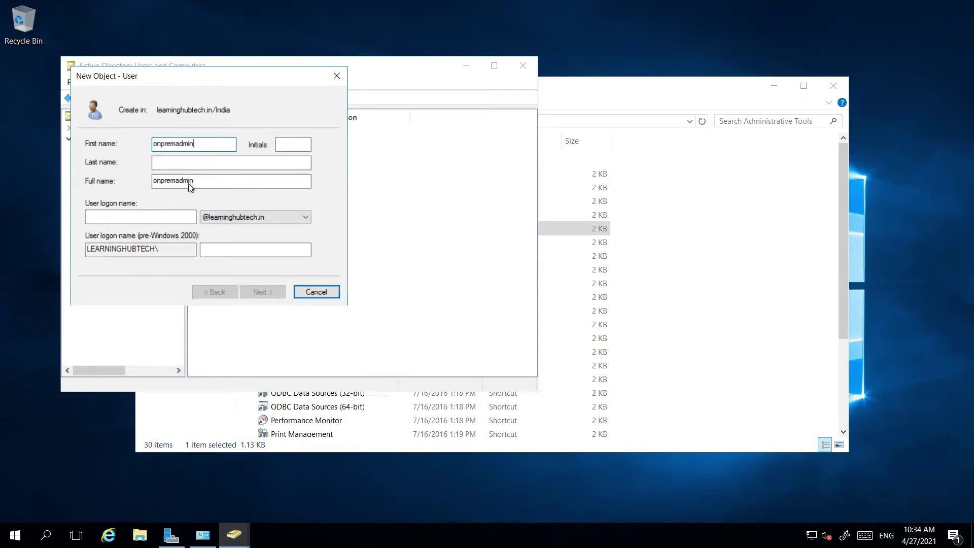
drag(188, 184, 146, 184)
key(ctrl+c)
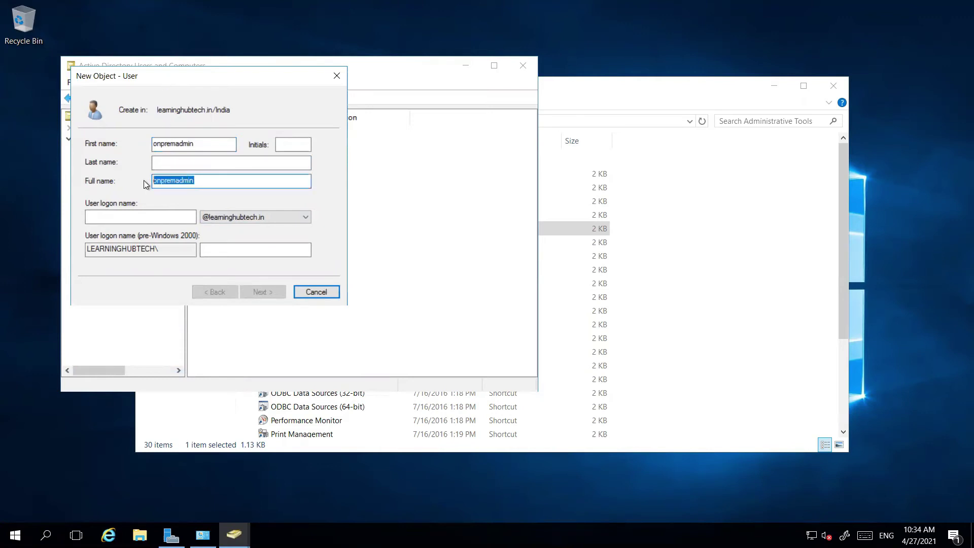
click(148, 221)
key(ctrl+v)
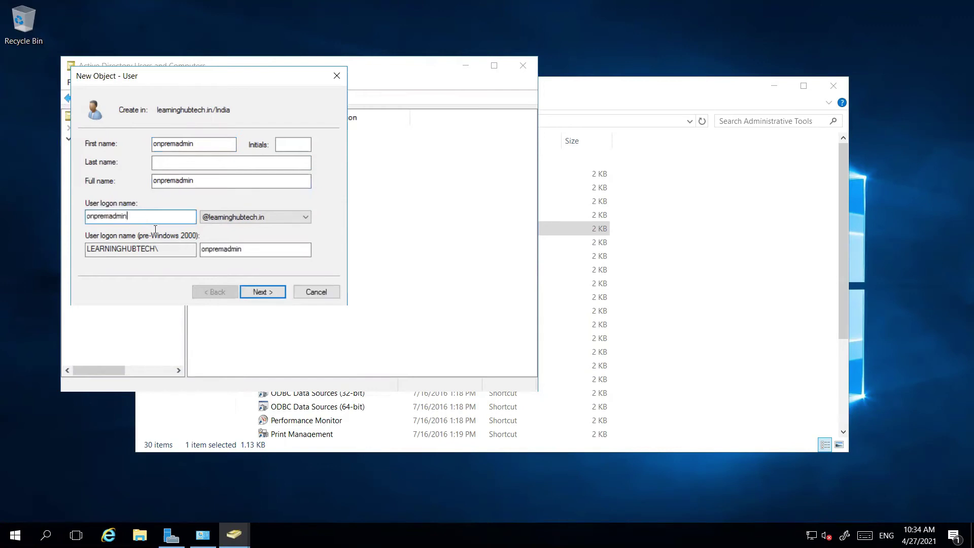
click(255, 293)
Give onpremadmin a never-expiring password with no change required at next logon, then return to Paint
text(••••••••••)
key(Tab)
text(••••)
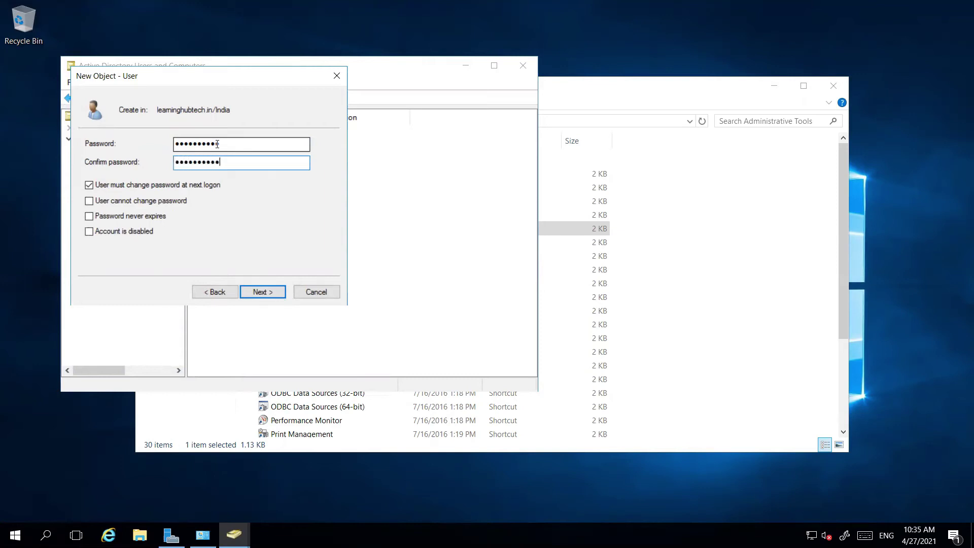
click(89, 185)
click(89, 217)
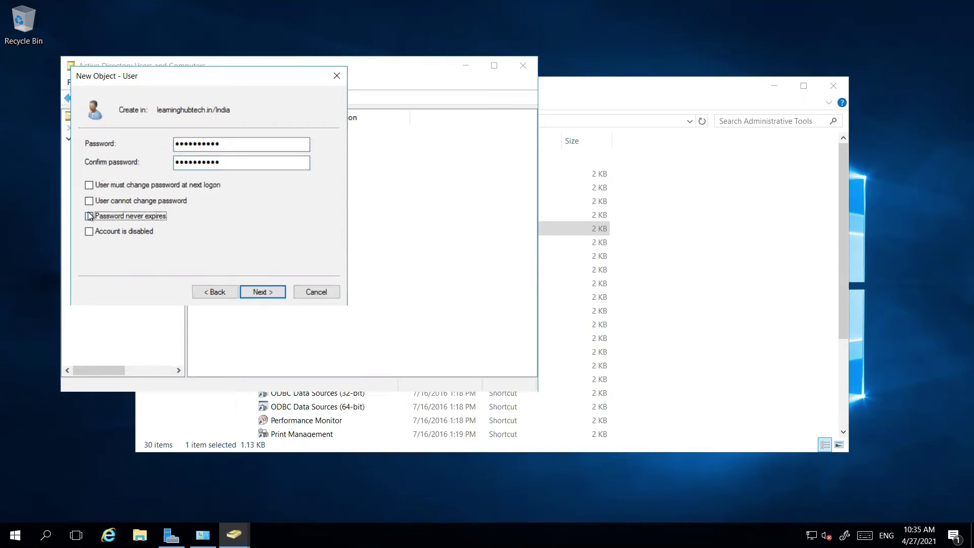
click(263, 292)
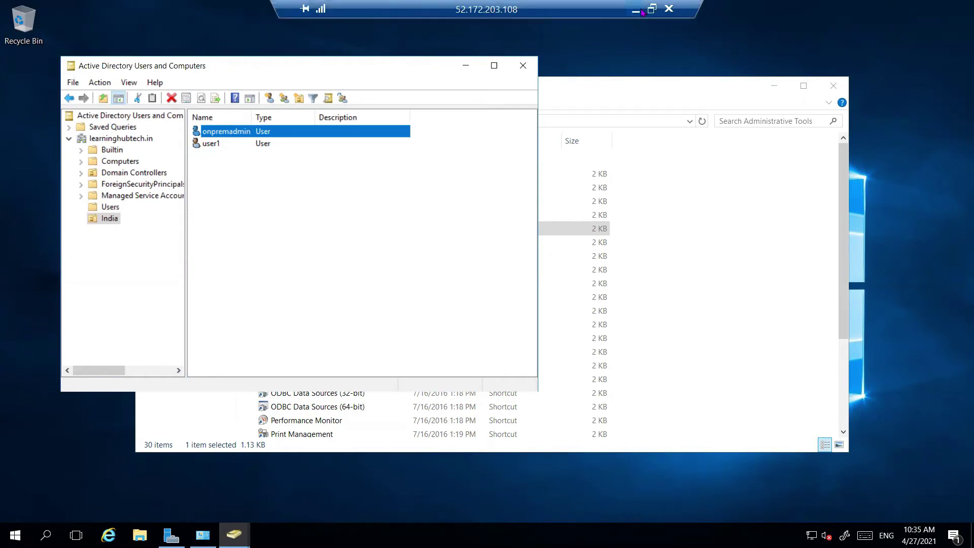
click(639, 10)
click(574, 536)
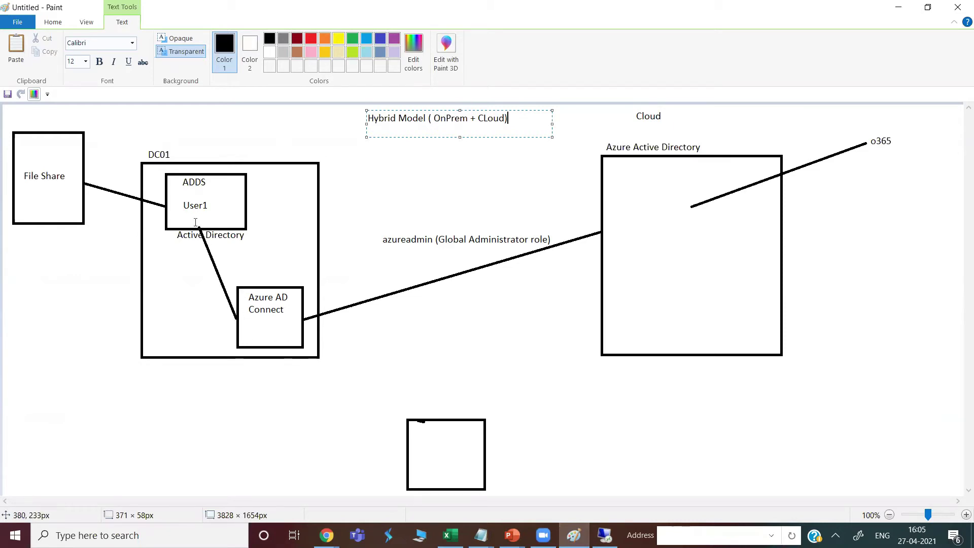
Label the Active Directory to Azure AD Connect link 'onpremadmin (Enterprise admin)' in dark red
click(218, 258)
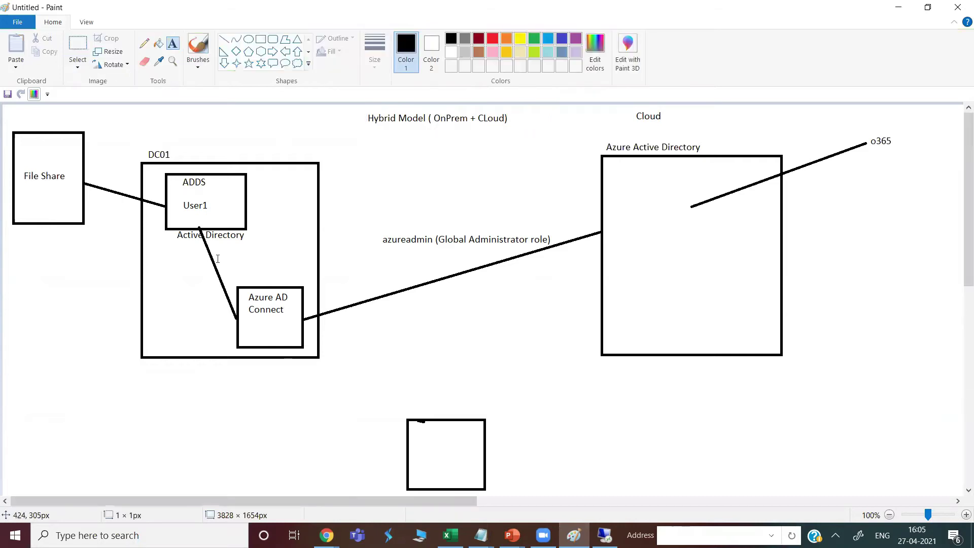
click(217, 255)
text(o)
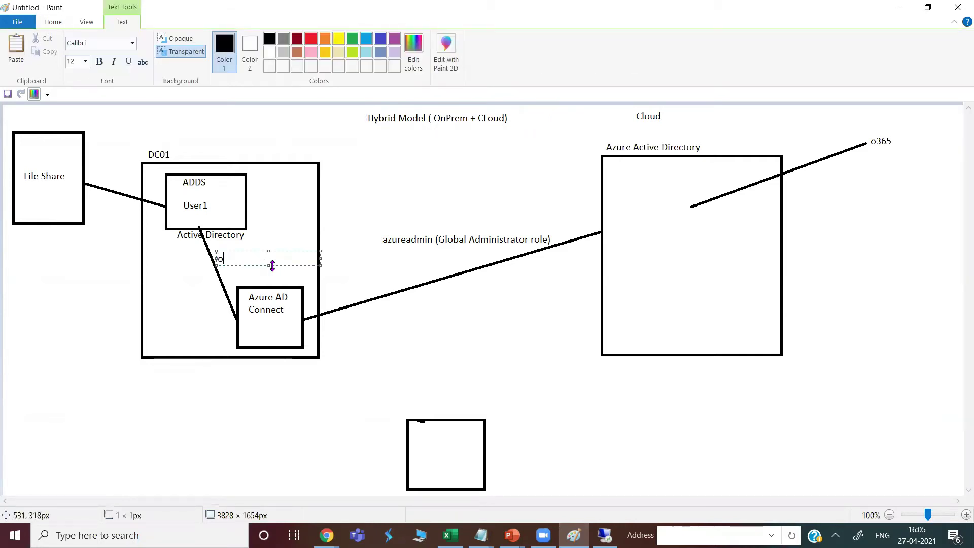
text(npremadmin)
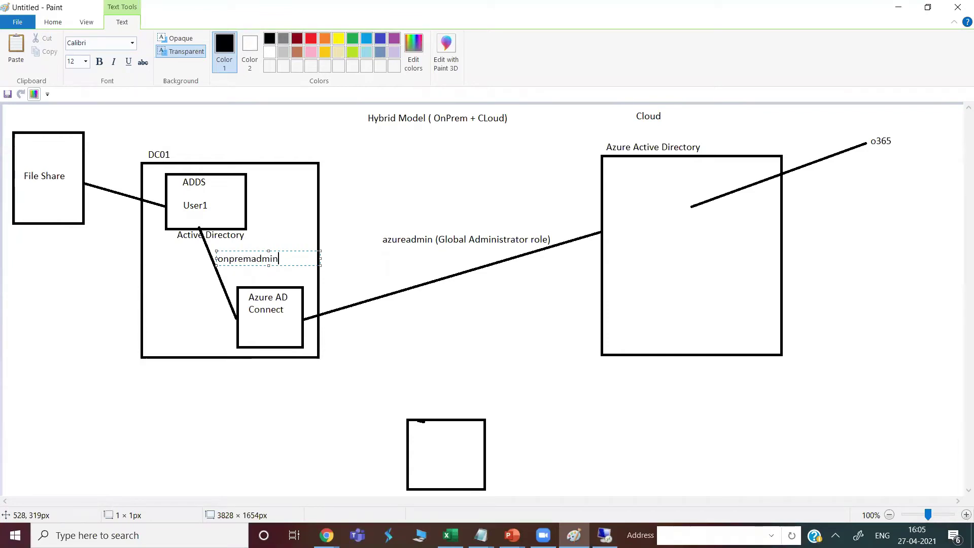
text( (Enterprise admin)
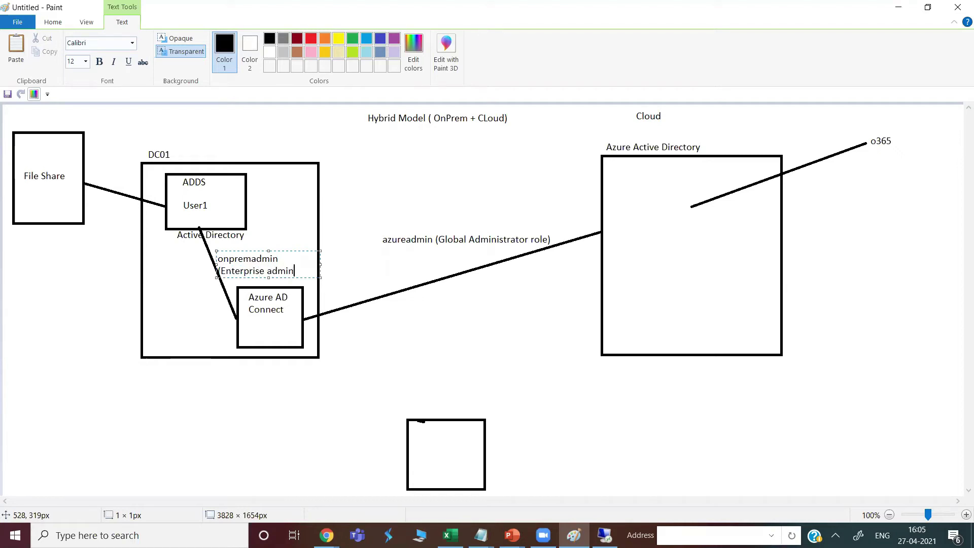
text())
drag(320, 264, 194, 261)
click(298, 41)
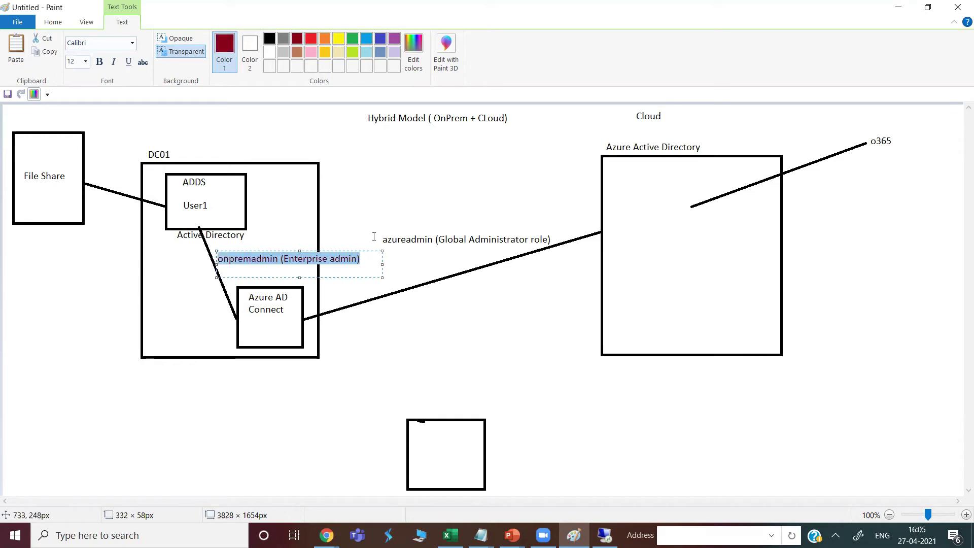
click(454, 405)
click(355, 346)
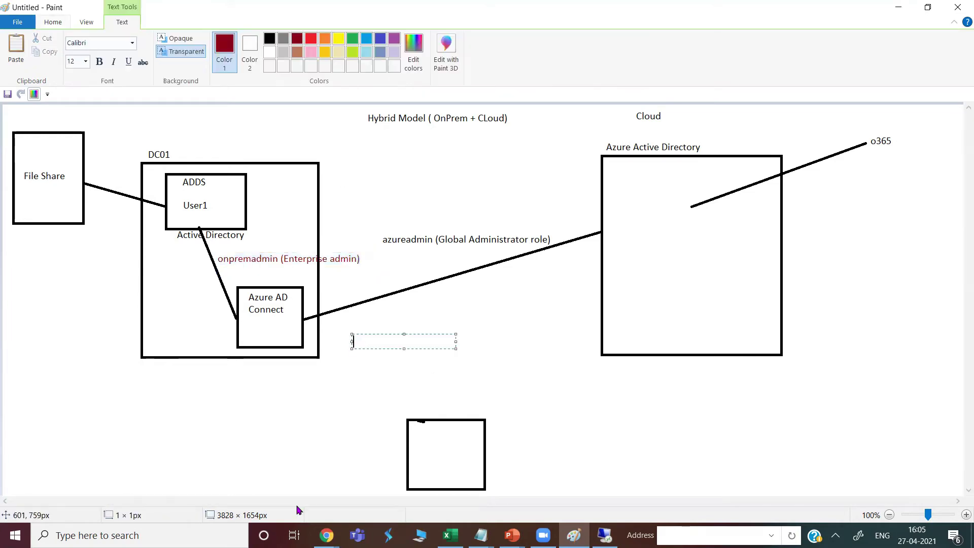
click(604, 535)
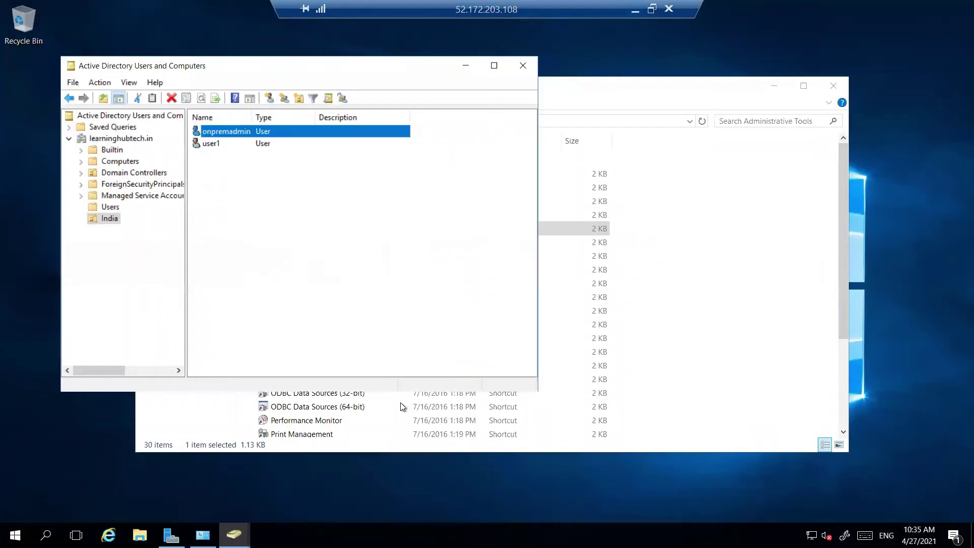
Add onpremadmin to the Enterprise Admins group via its Member Of tab, then minimise the console
double_click(210, 133)
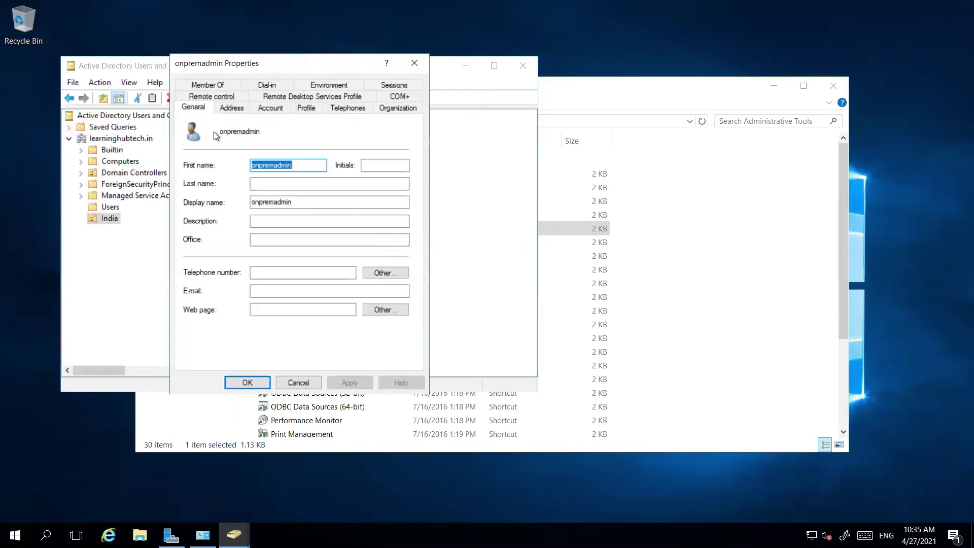
click(212, 86)
click(206, 260)
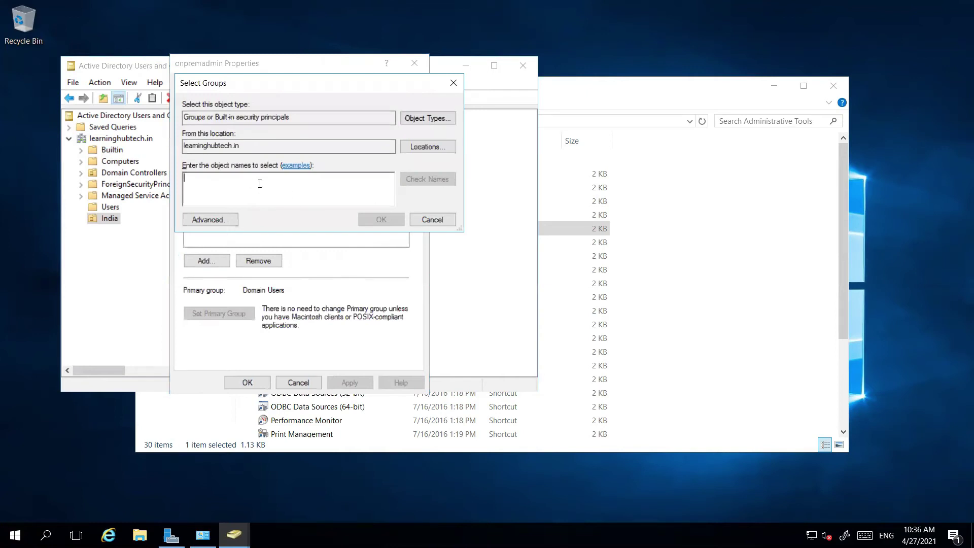
text(enterp)
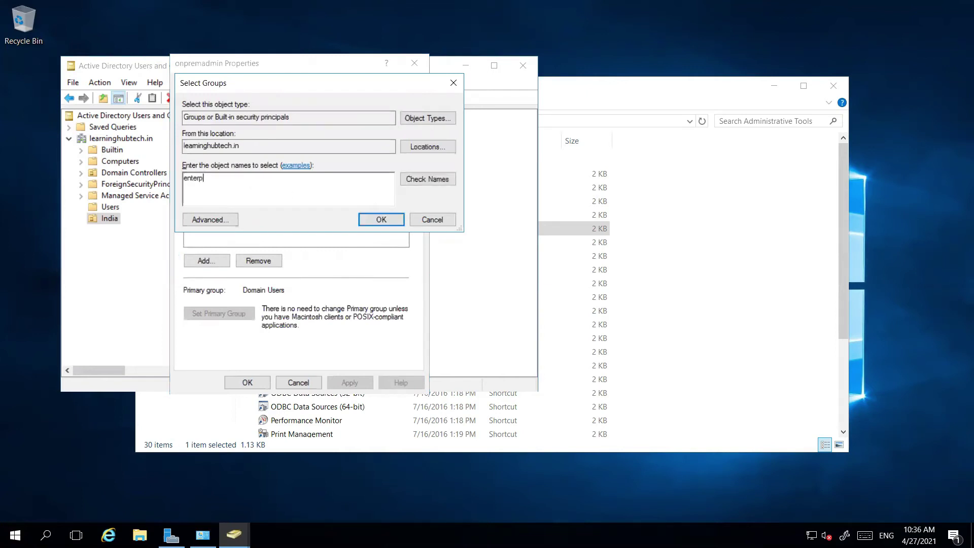
click(431, 182)
double_click(262, 183)
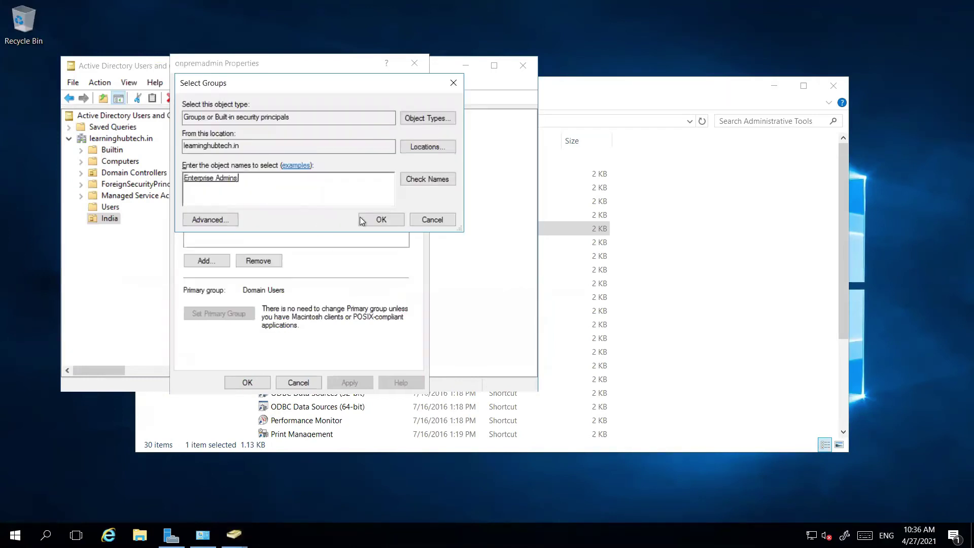
click(362, 219)
click(349, 382)
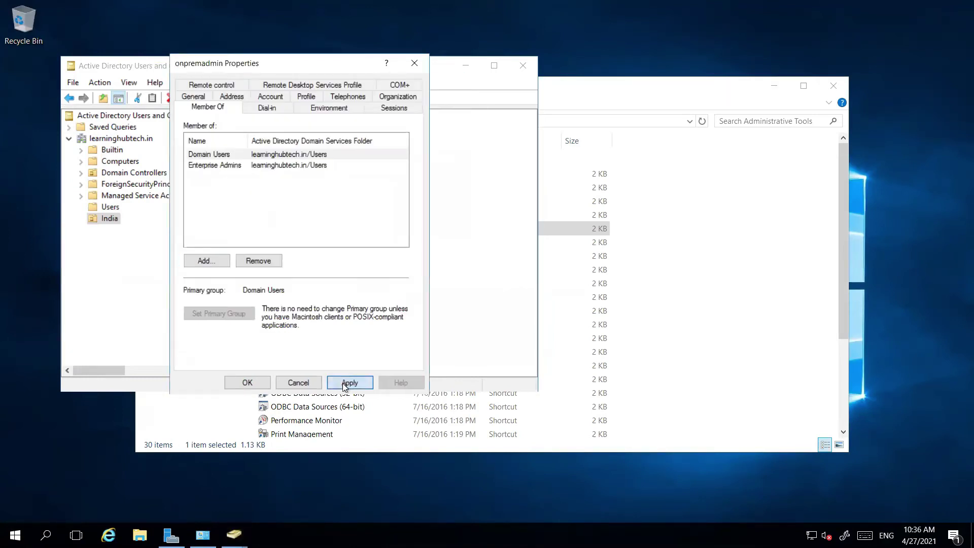
click(247, 383)
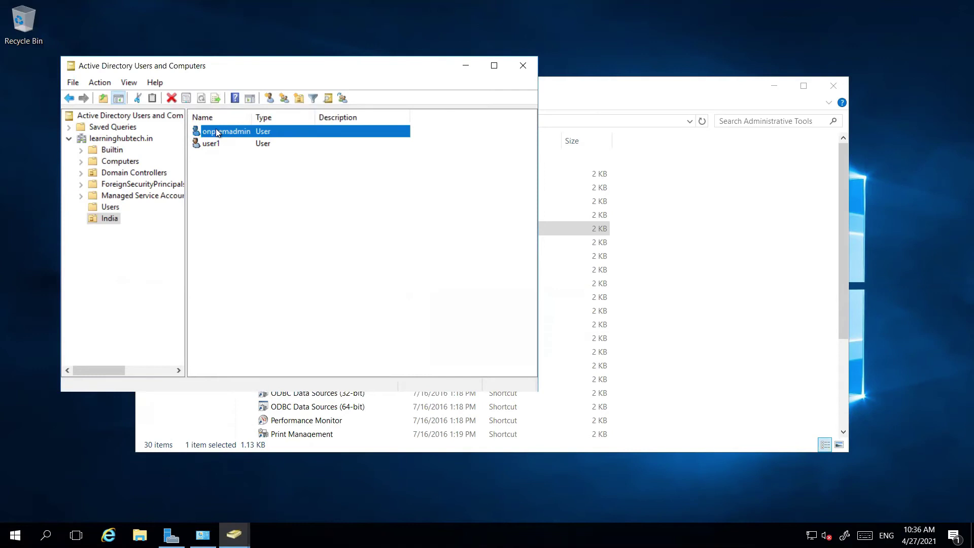
click(278, 214)
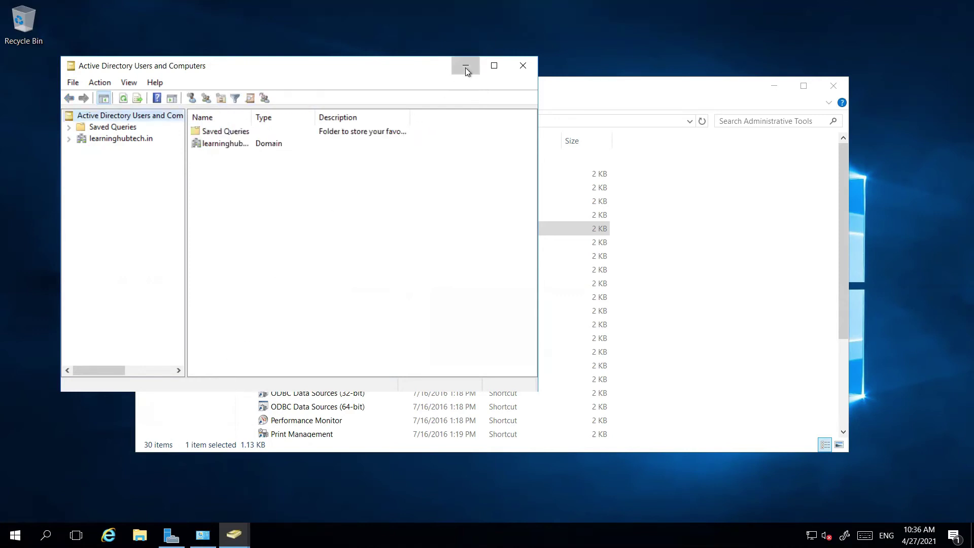
click(465, 65)
In Internet Explorer, search Google for 'azure ad connect down'
click(774, 86)
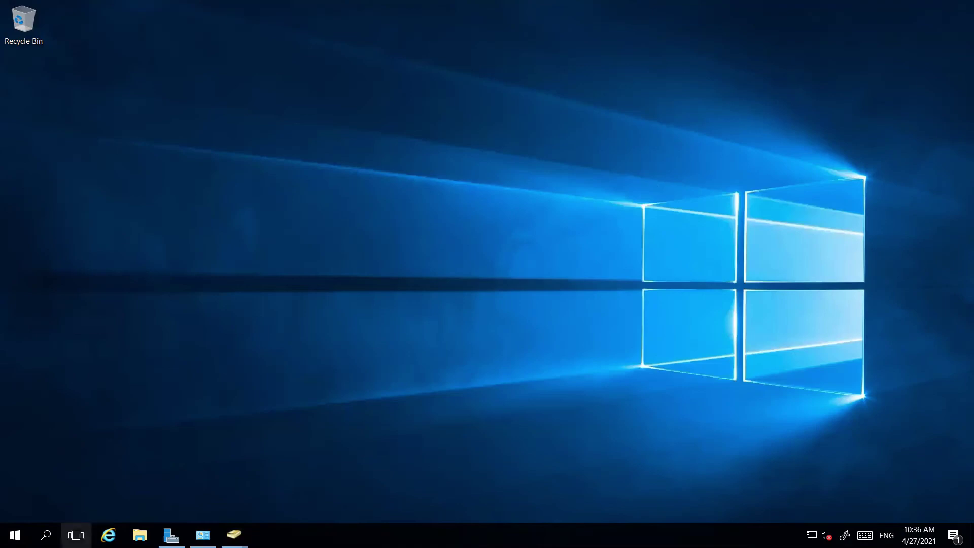
click(108, 535)
text(goog)
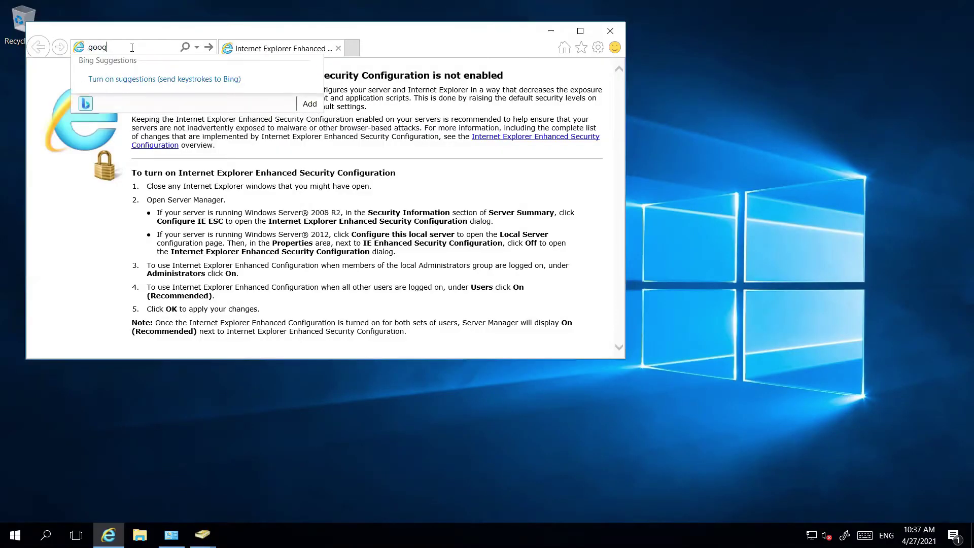
text(le.com)
key(Return)
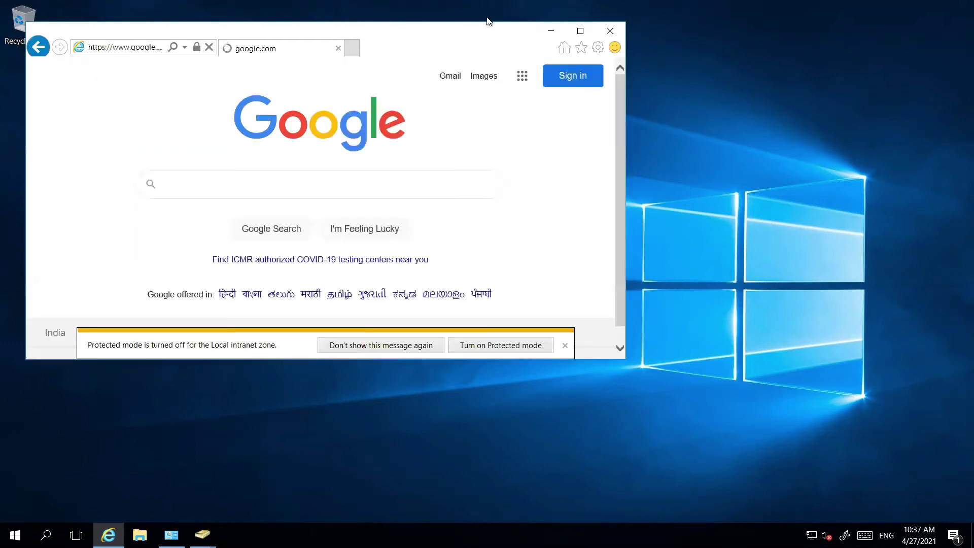
click(579, 31)
click(440, 225)
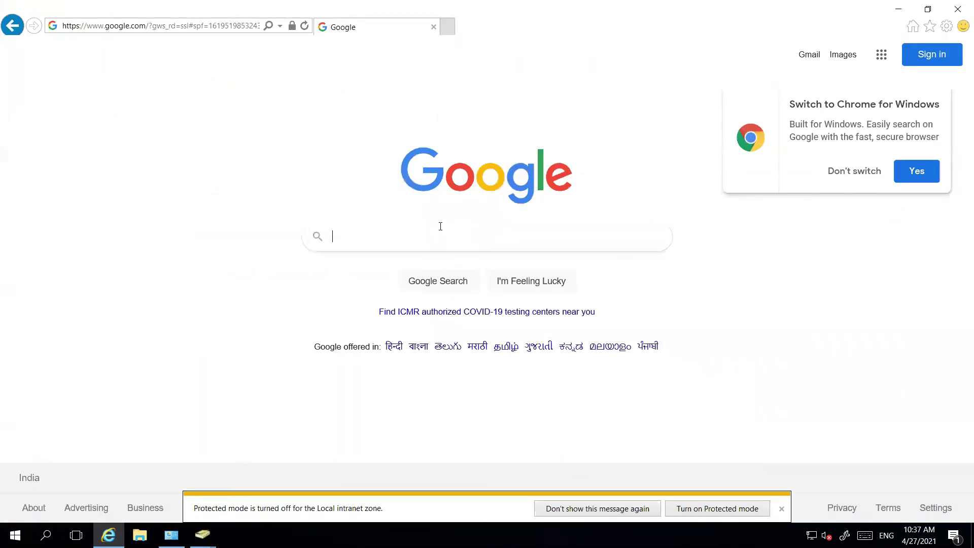
text(azure a)
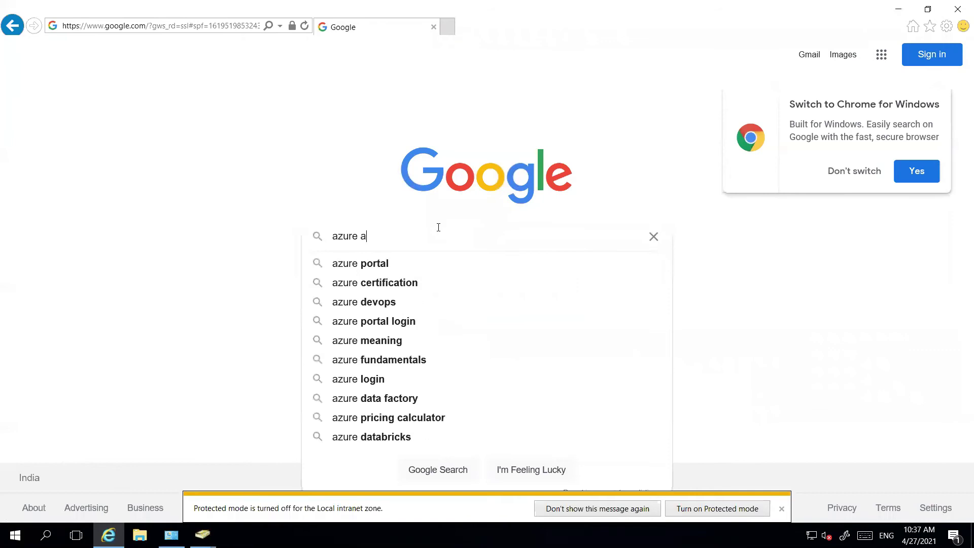
text(d connec)
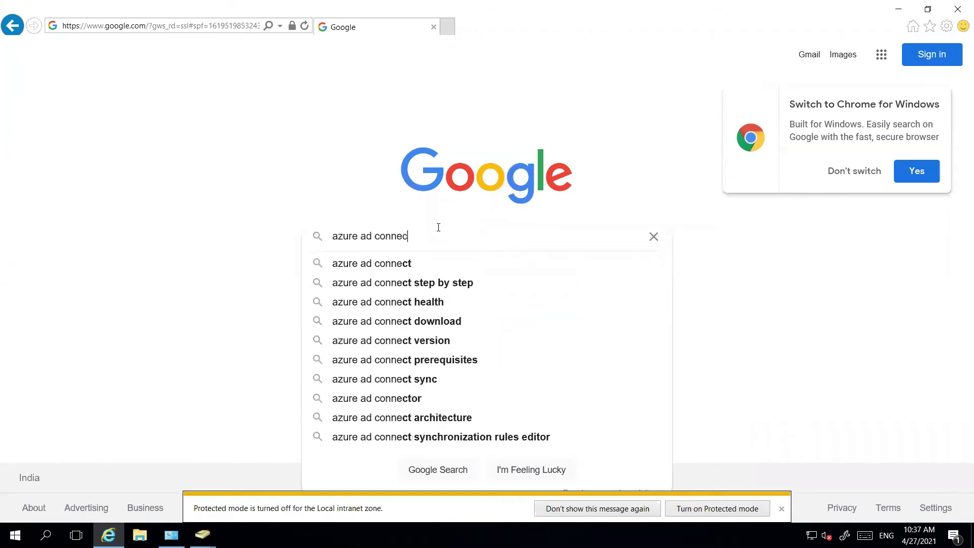
text(t down)
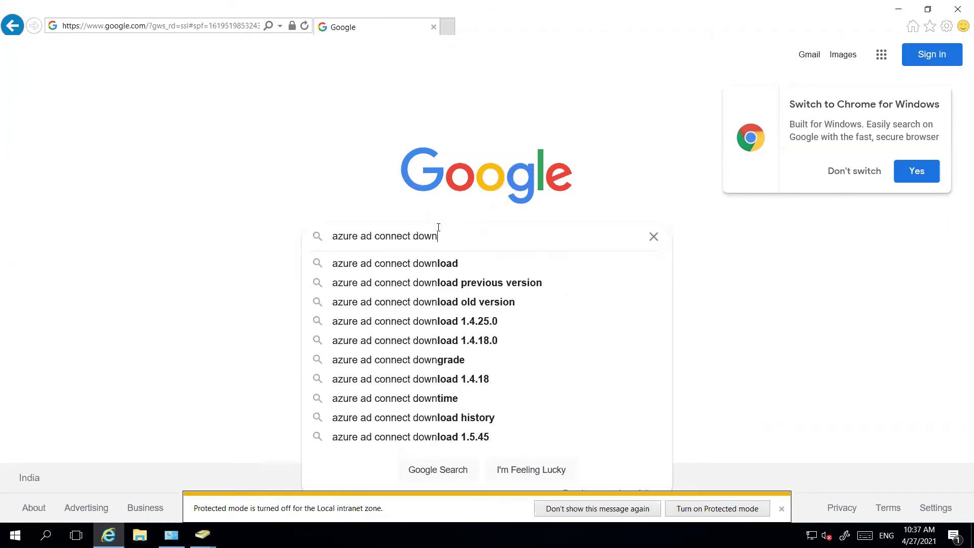
click(444, 263)
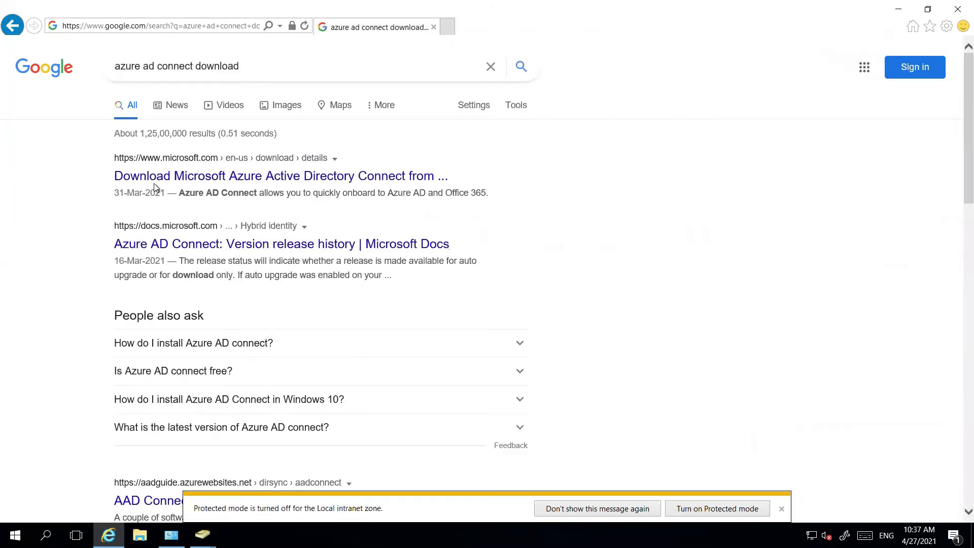
Download AzureADConnect.msi from the Microsoft download page, run it, and bring its welcome window forward
click(173, 178)
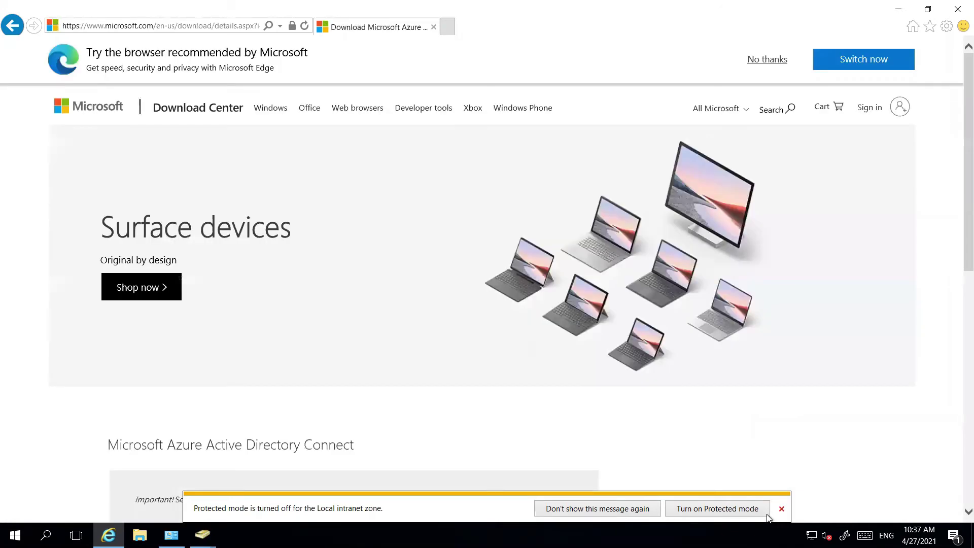
click(781, 508)
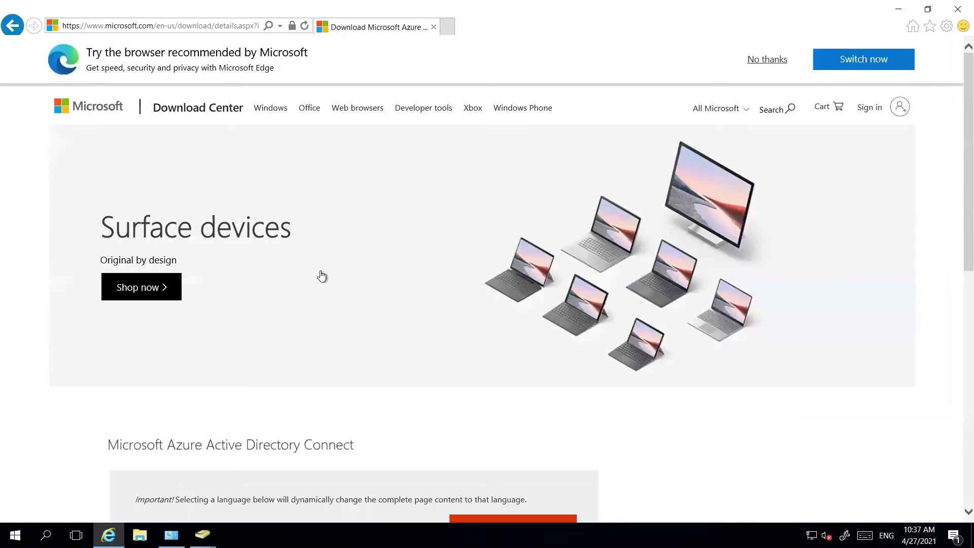
scroll(322, 276, down, 2)
scroll(322, 276, down, 3)
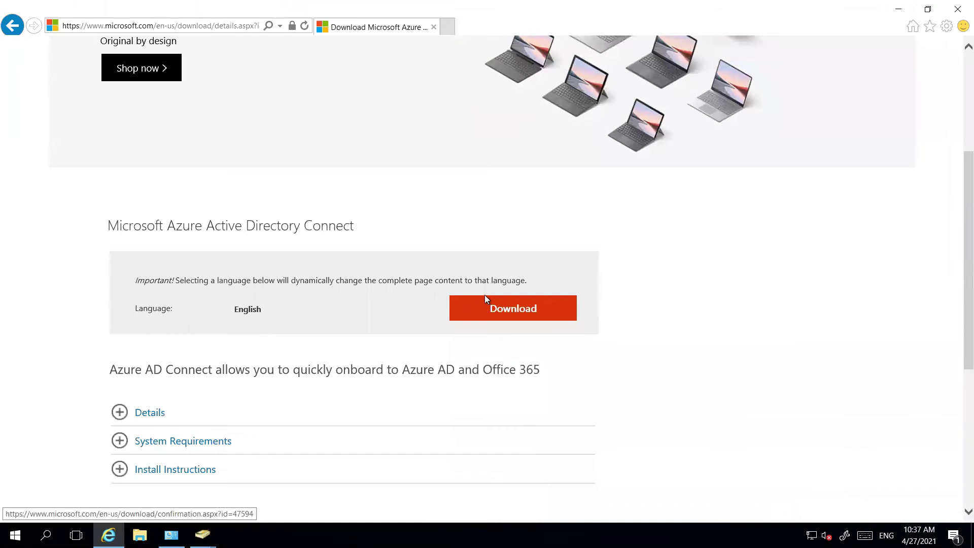
click(501, 314)
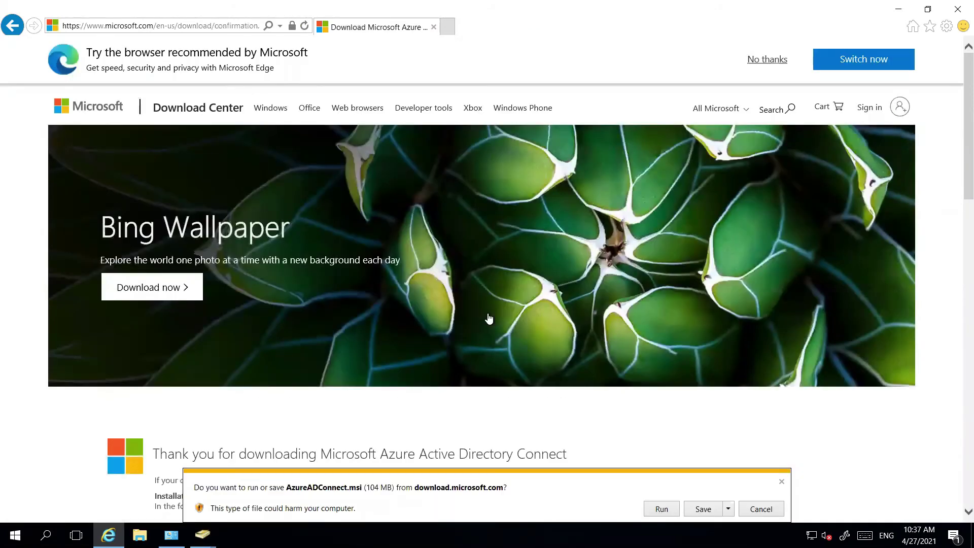
click(660, 511)
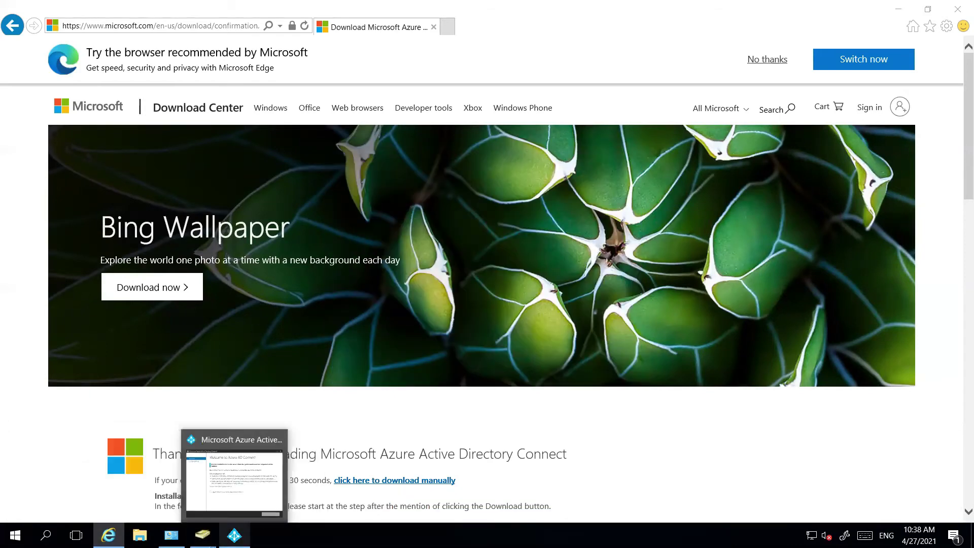
click(263, 437)
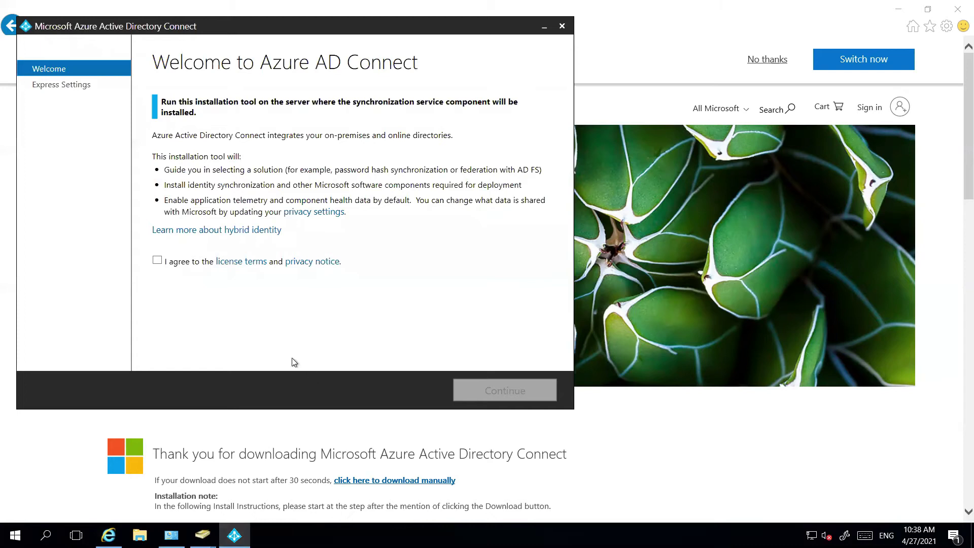
Agree to the license terms, continue past the welcome page, and choose Use express settings
click(157, 260)
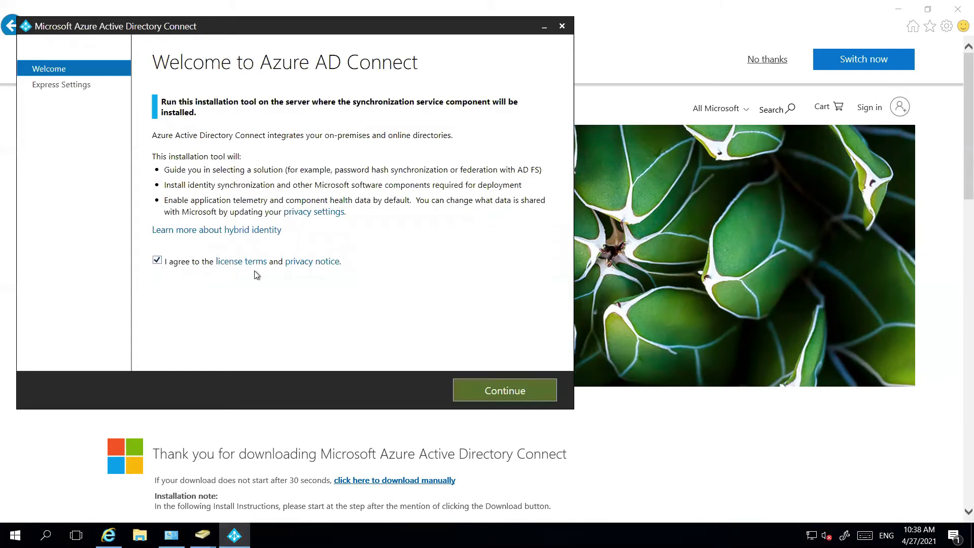
click(523, 397)
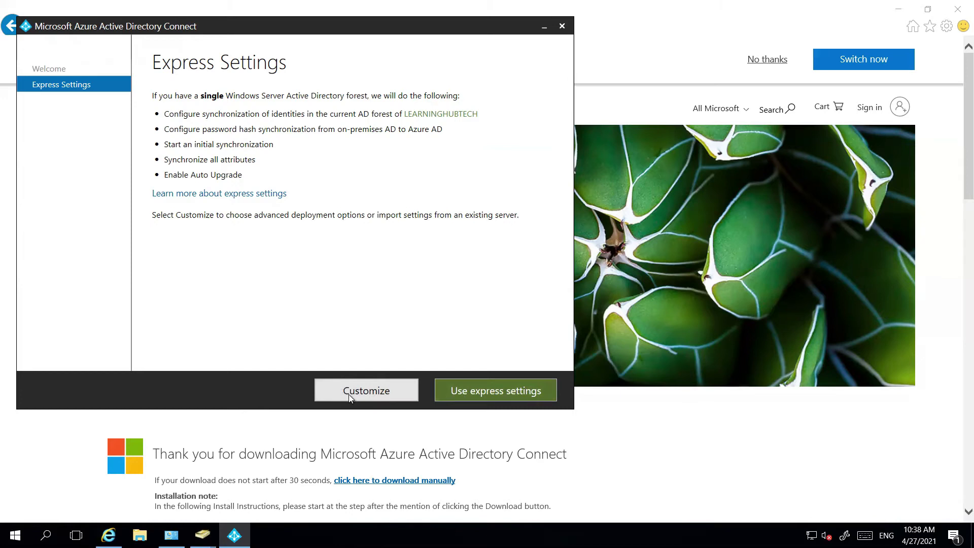
click(493, 396)
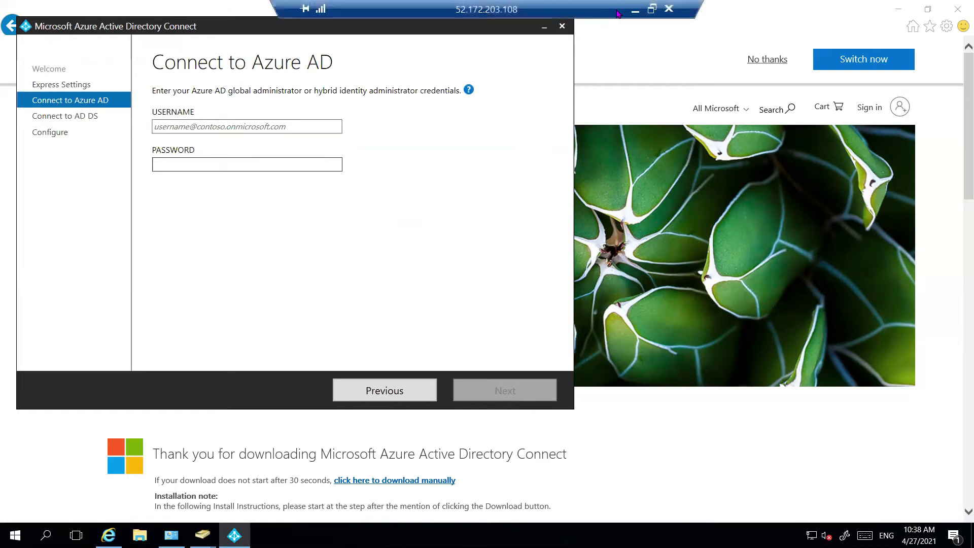
On the local desktop, open the azureadmin user's profile under Default Directory Users in the Azure portal
click(633, 15)
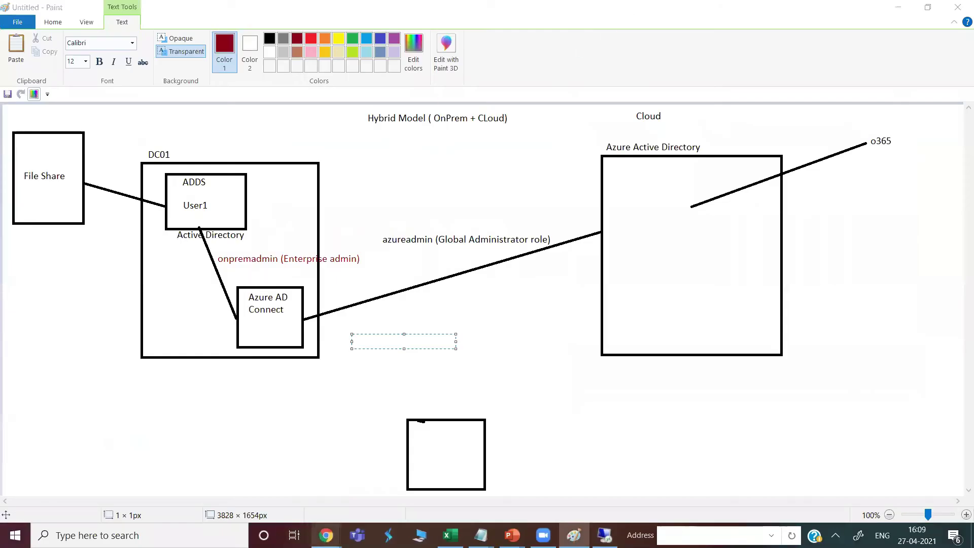
mouse_move(327, 536)
click(257, 472)
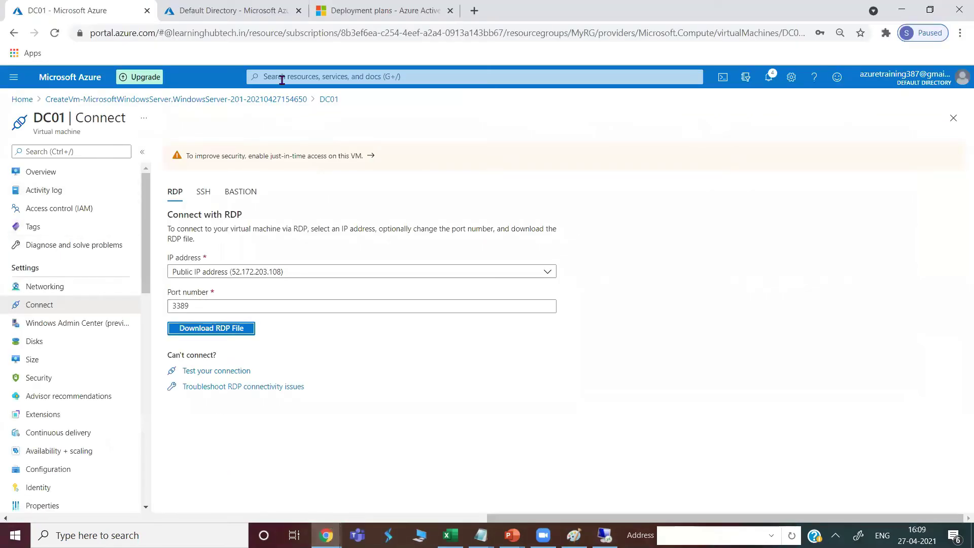
click(229, 11)
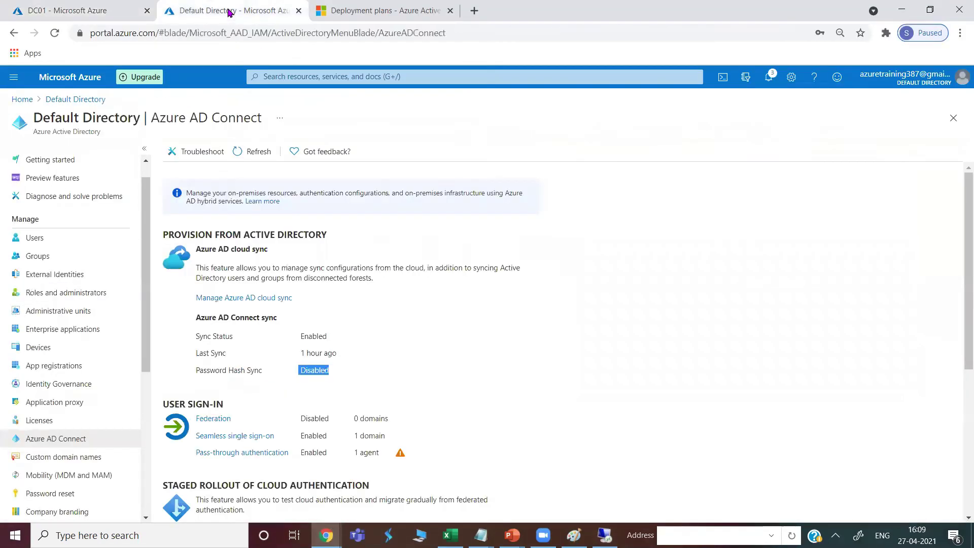
click(35, 238)
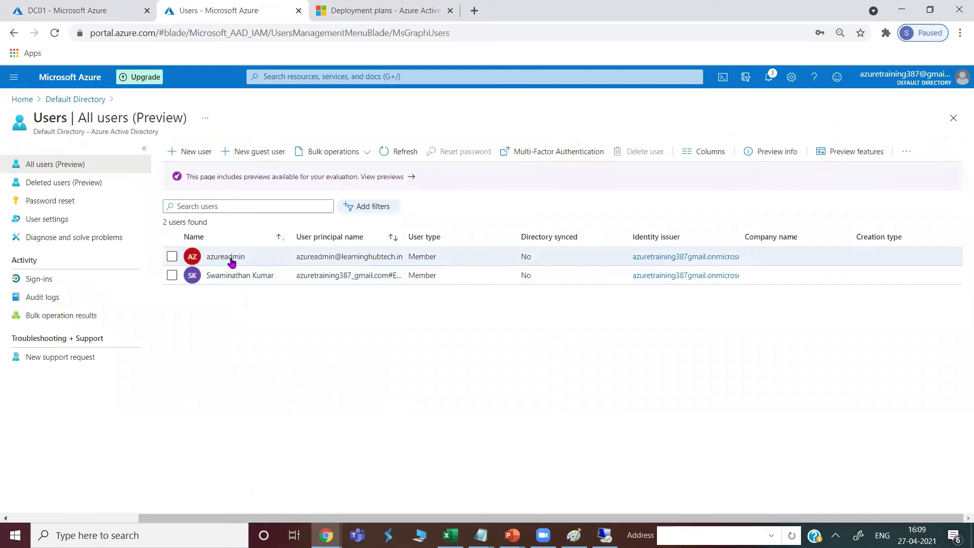
click(231, 259)
Copy the azureadmin user principal name and return to the wizard's USERNAME field on DC01
drag(295, 199, 171, 198)
right_click(170, 198)
click(192, 210)
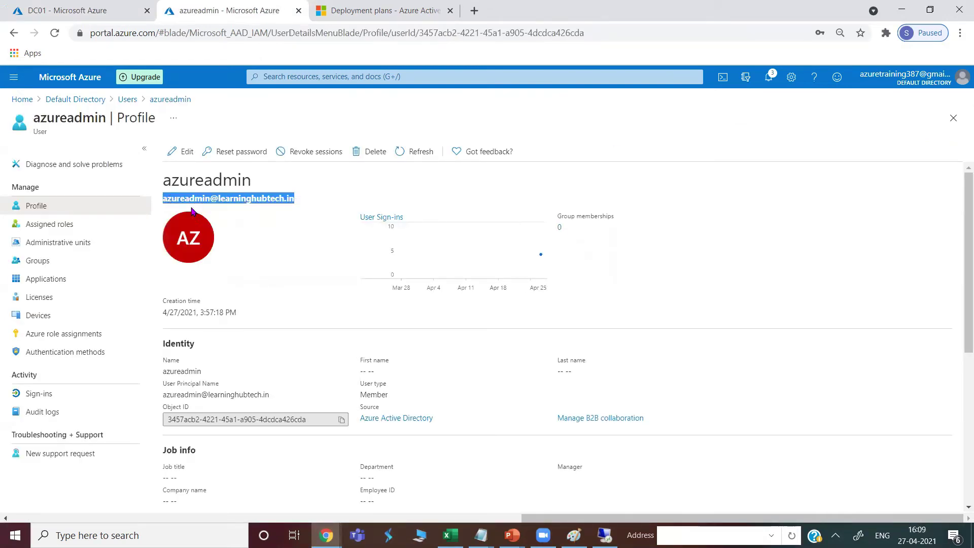
click(604, 536)
click(174, 127)
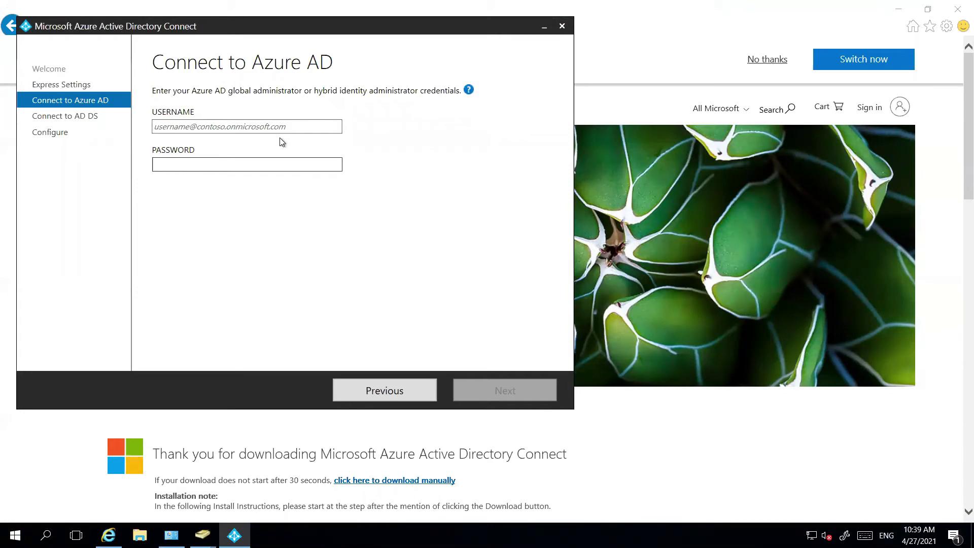
Paste the global admin's UPN as username, enter its password, and continue to Connect to AD DS
key(ctrl+v)
click(225, 165)
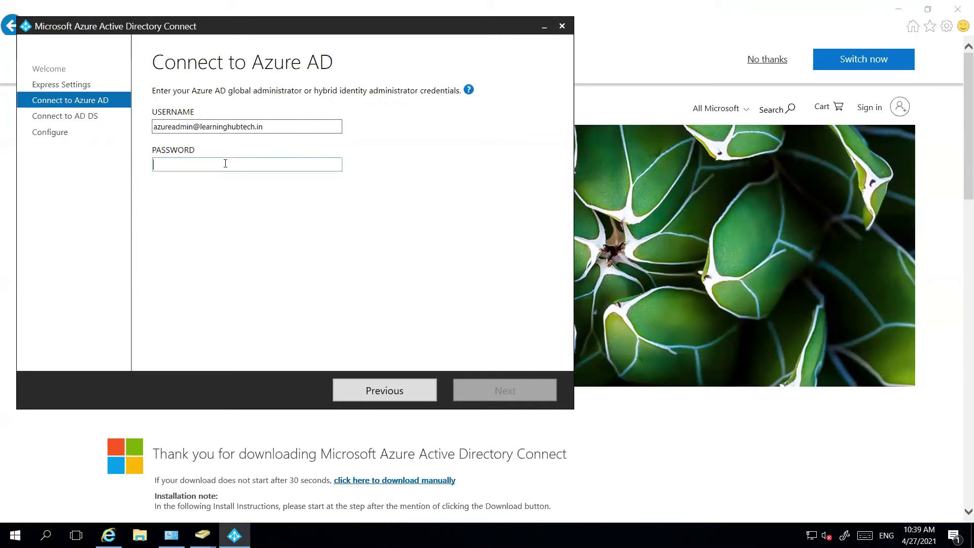
text(••••••)
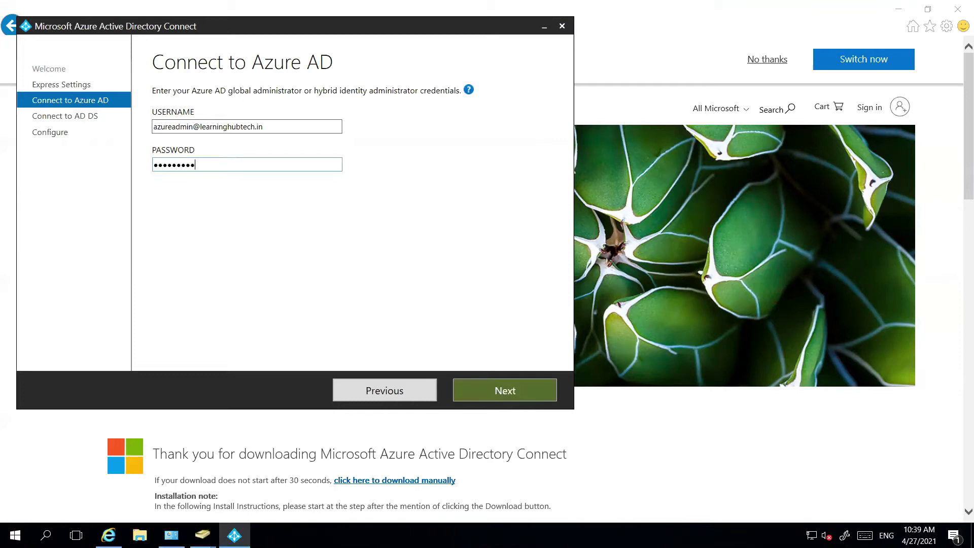
click(495, 389)
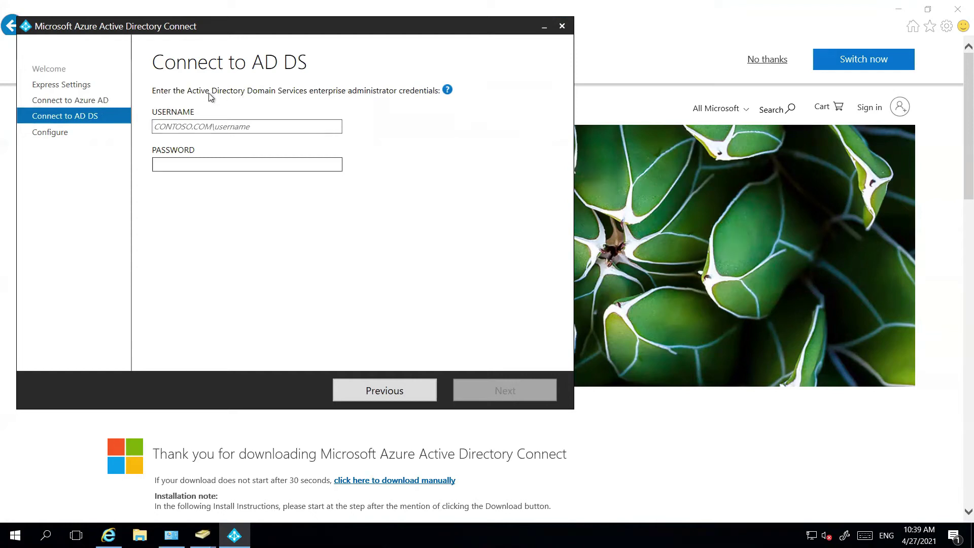
Enter the onpremadmin domain username and its password for the LEARNINGHUBTECH.IN forest, then continue
click(253, 127)
click(177, 127)
text(learninghubtech.in\)
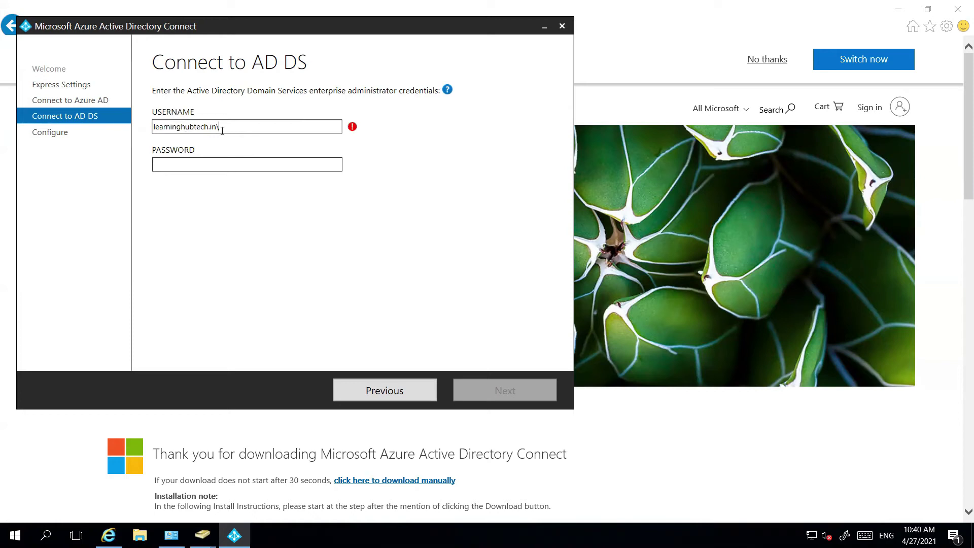
text(onpremadmin)
key(Tab)
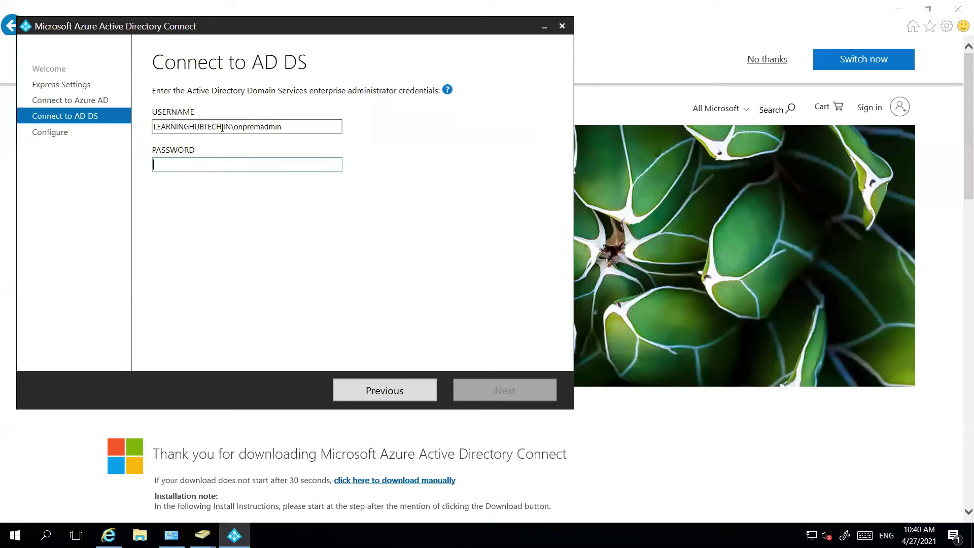
text(••)
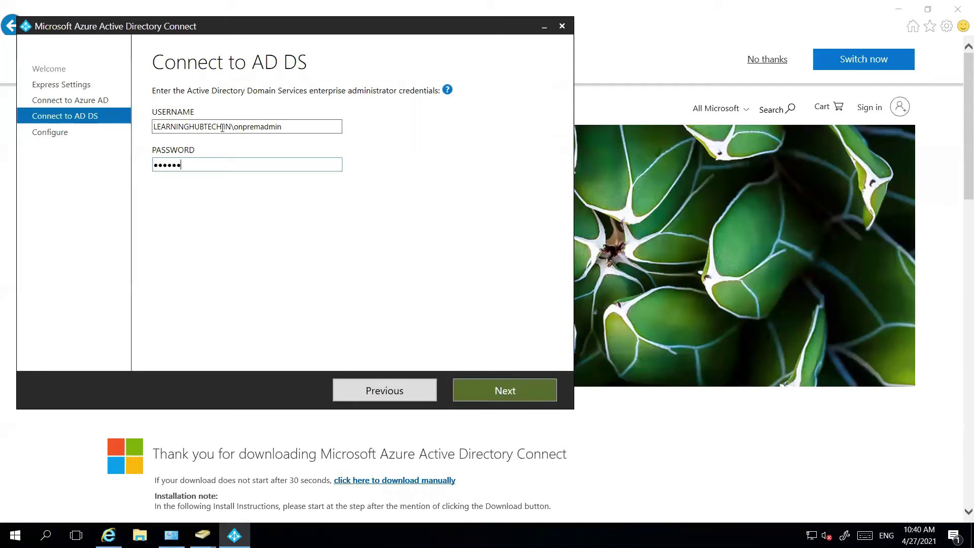
click(523, 391)
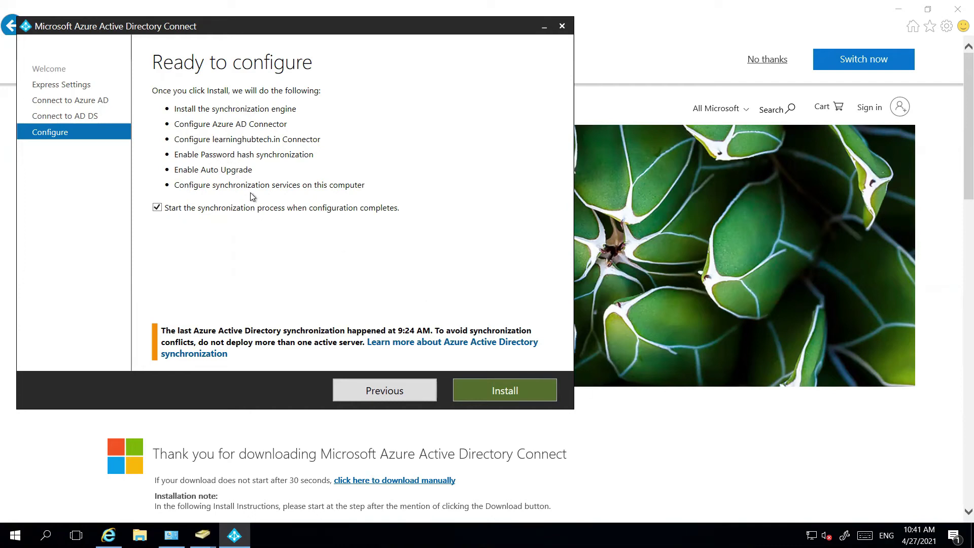
Start the synchronization install and configuration, then minimise the DC01 remote session
click(491, 390)
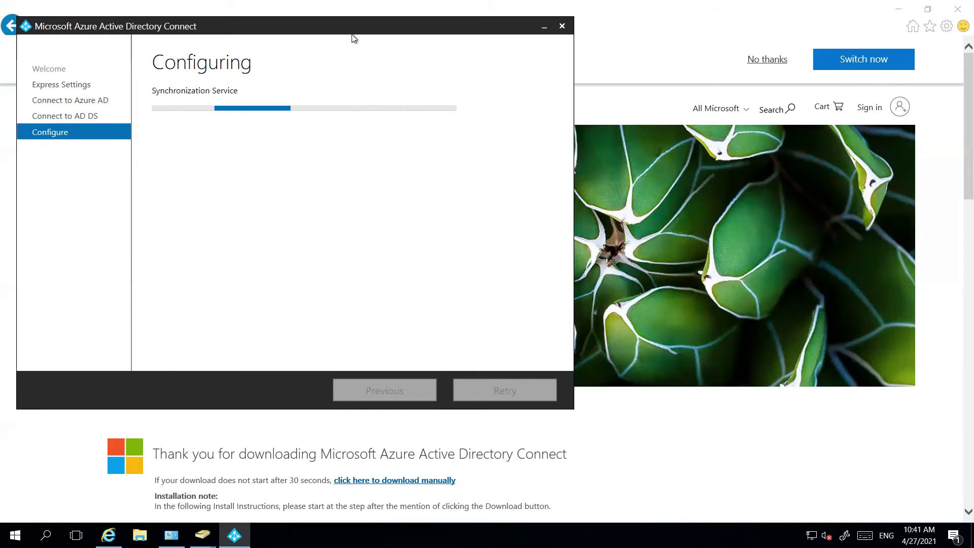
mouse_move(471, 2)
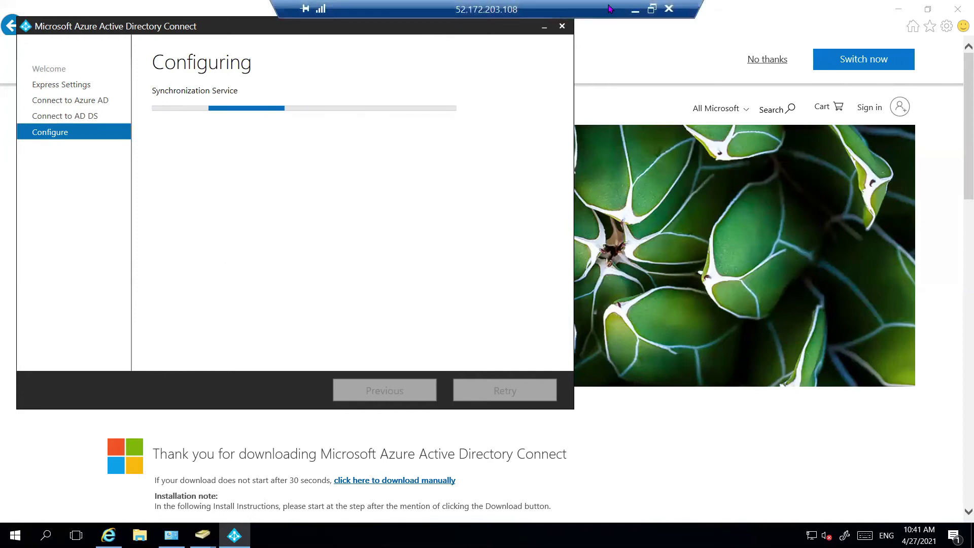
click(639, 10)
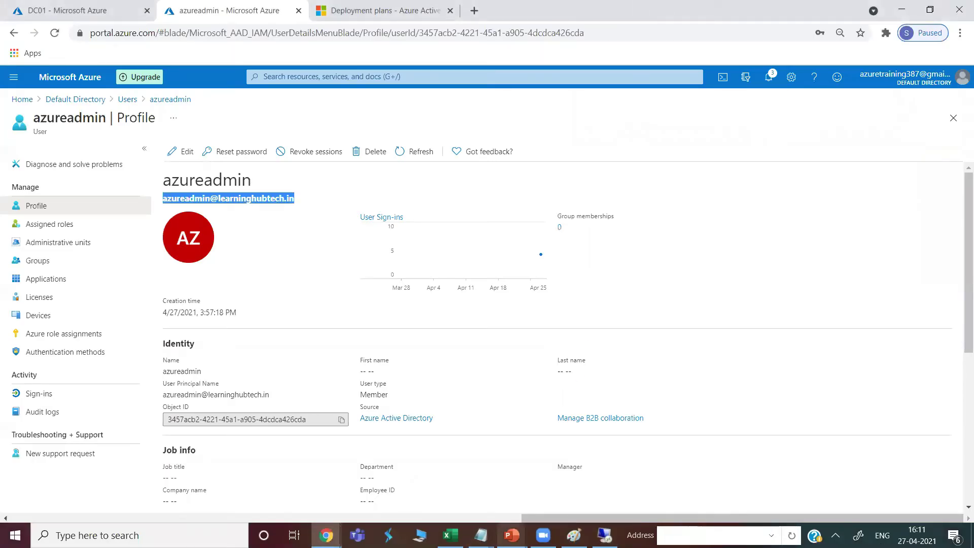
Show Azure AD Connect.pptx at slide 9, comparing password hash sync with pass-through authentication
click(512, 535)
click(580, 480)
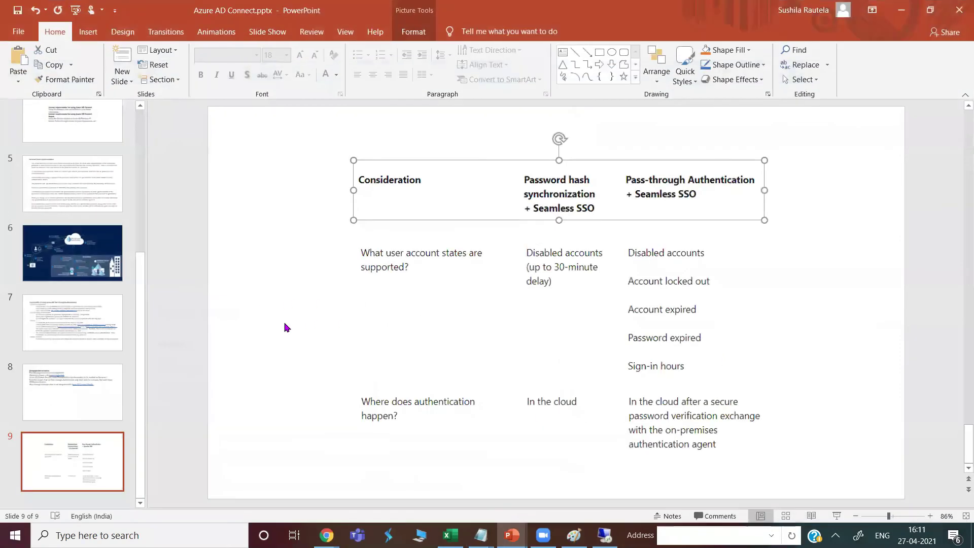
scroll(76, 207, up, 5)
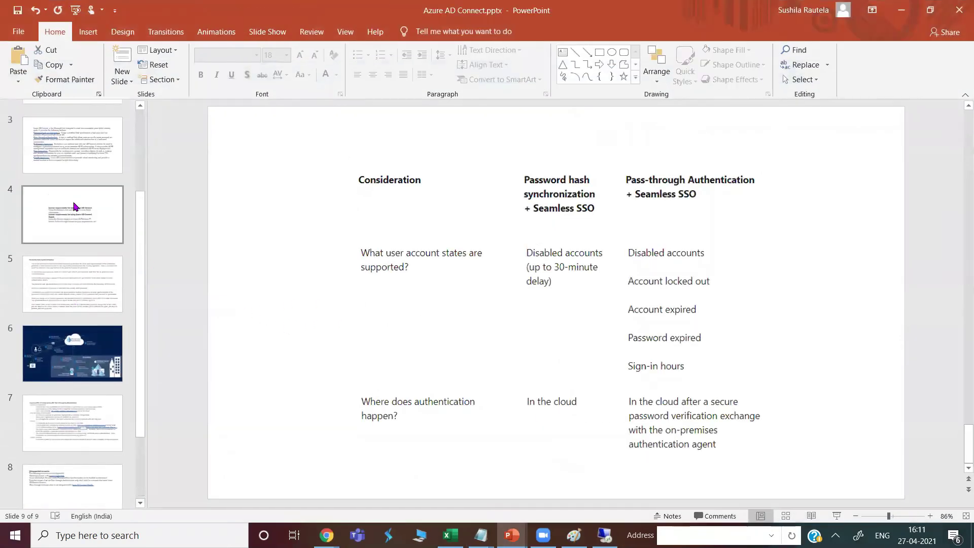